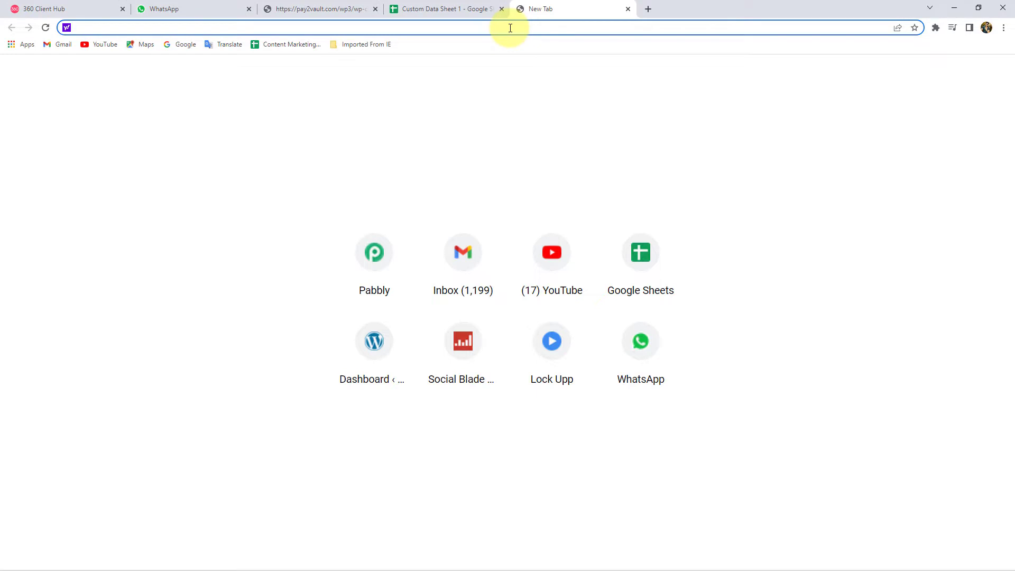
Go to pabbly.com, sign in to the account and access Pabbly Connect
{"action": "key", "text": "Return"}
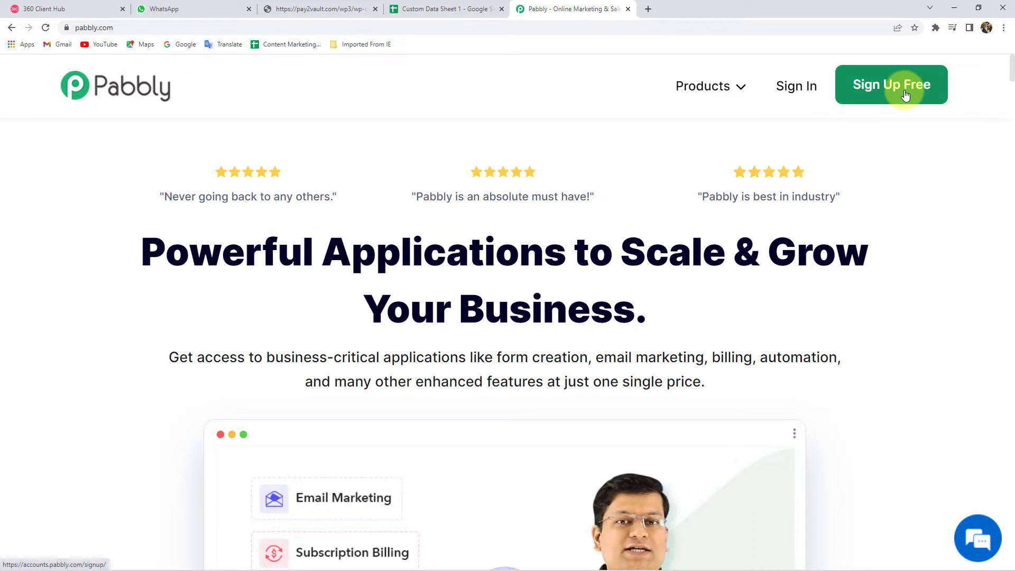
{"action": "left_click", "coordinate": [813, 93]}
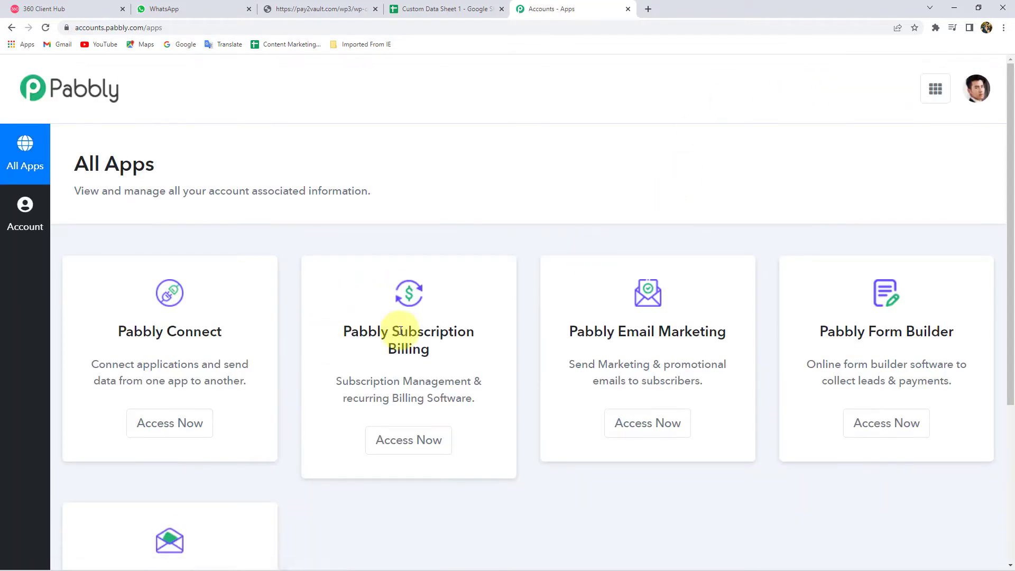
{"action": "left_click", "coordinate": [196, 431]}
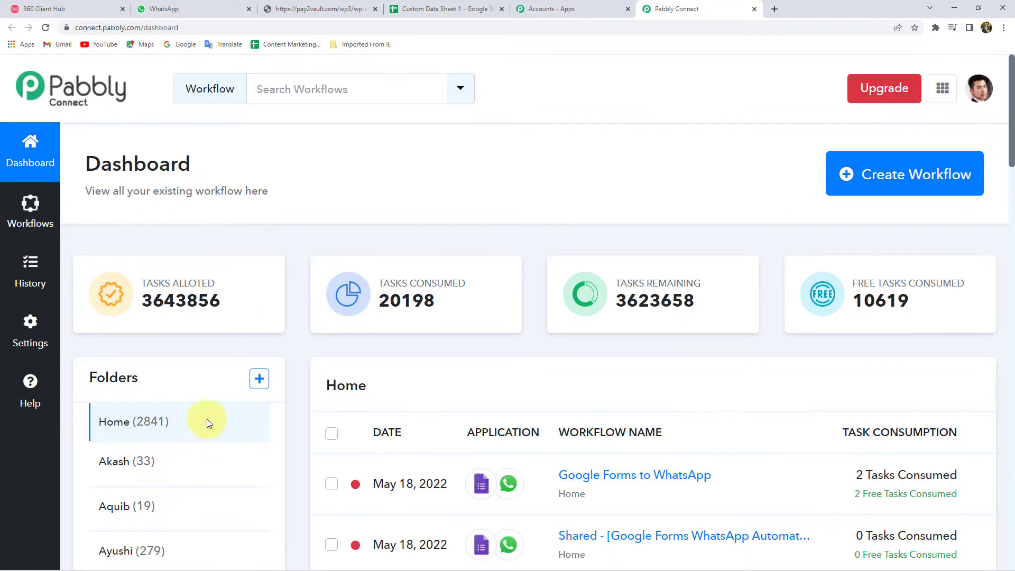
Create a new workflow named "Google Sheets to WhatsApp"
{"action": "left_click", "coordinate": [873, 183]}
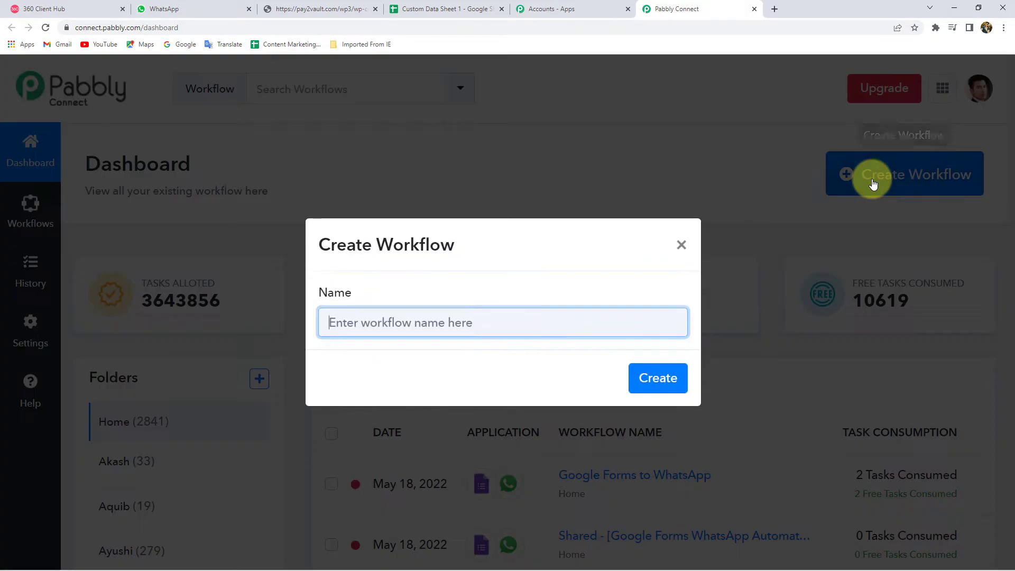
{"action": "left_click", "coordinate": [436, 320]}
{"action": "type", "text": "Google "}
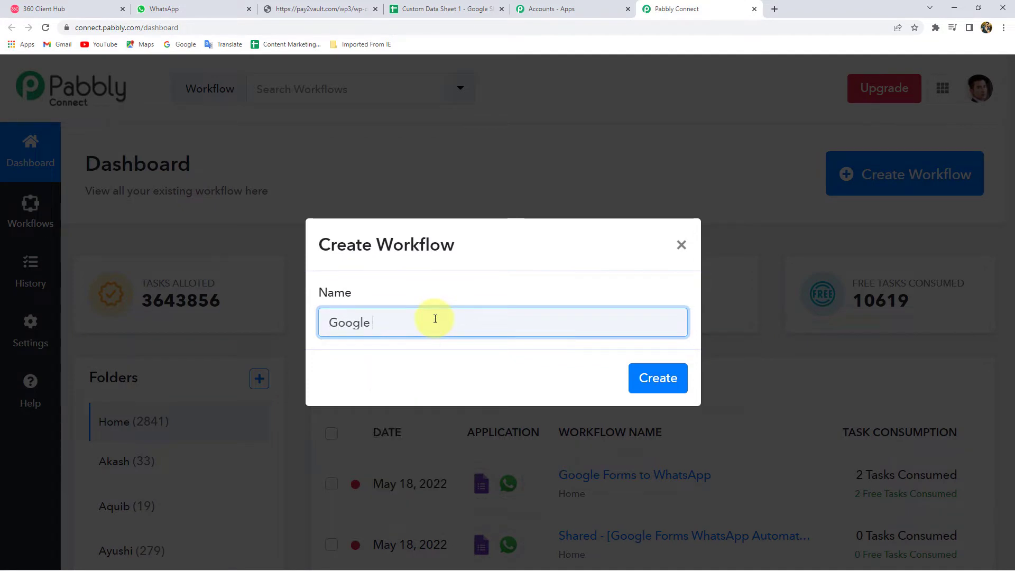
{"action": "type", "text": "Sheets to WhatsApp"}
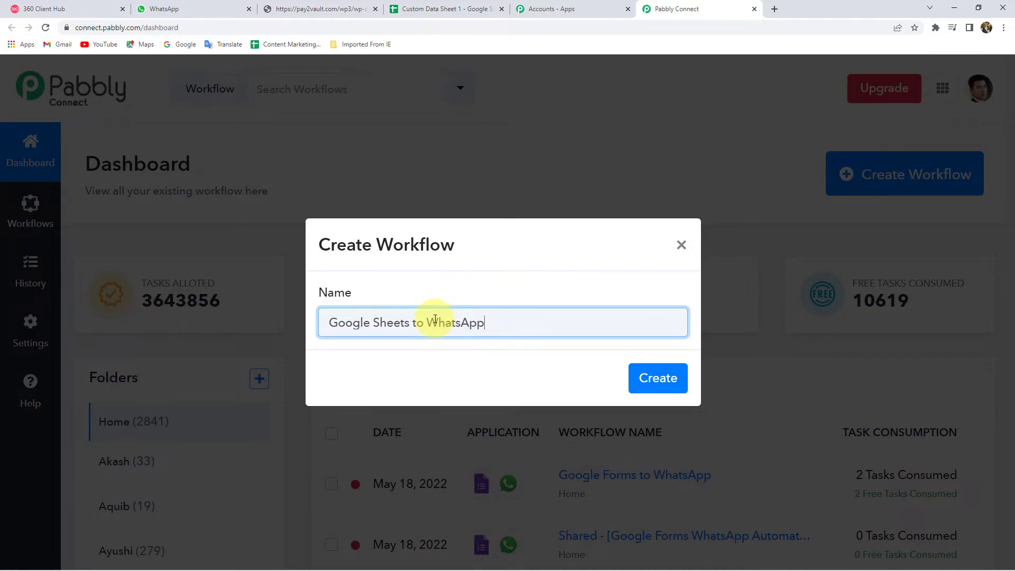
{"action": "key", "text": "Return"}
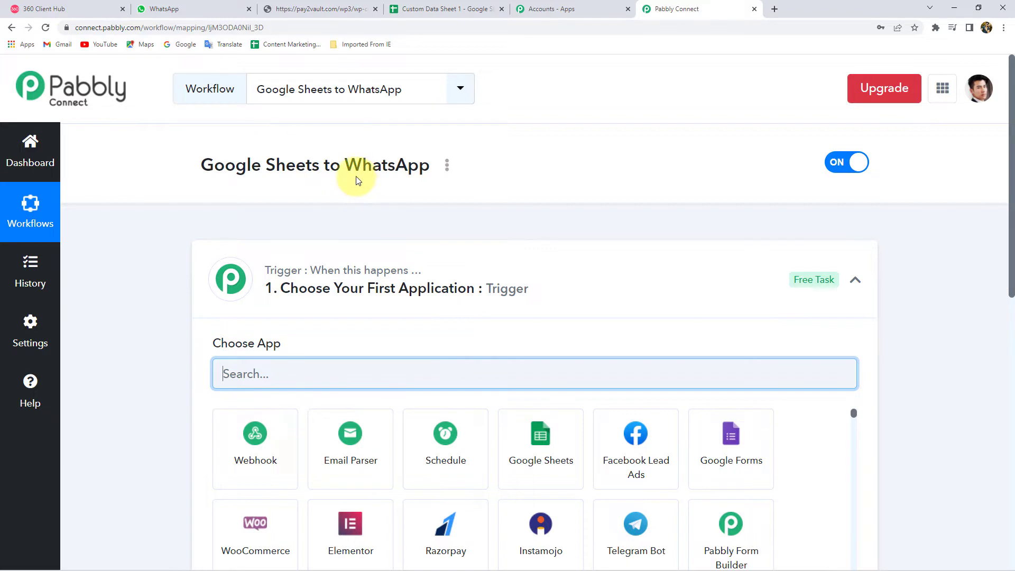
{"action": "left_click", "coordinate": [336, 259]}
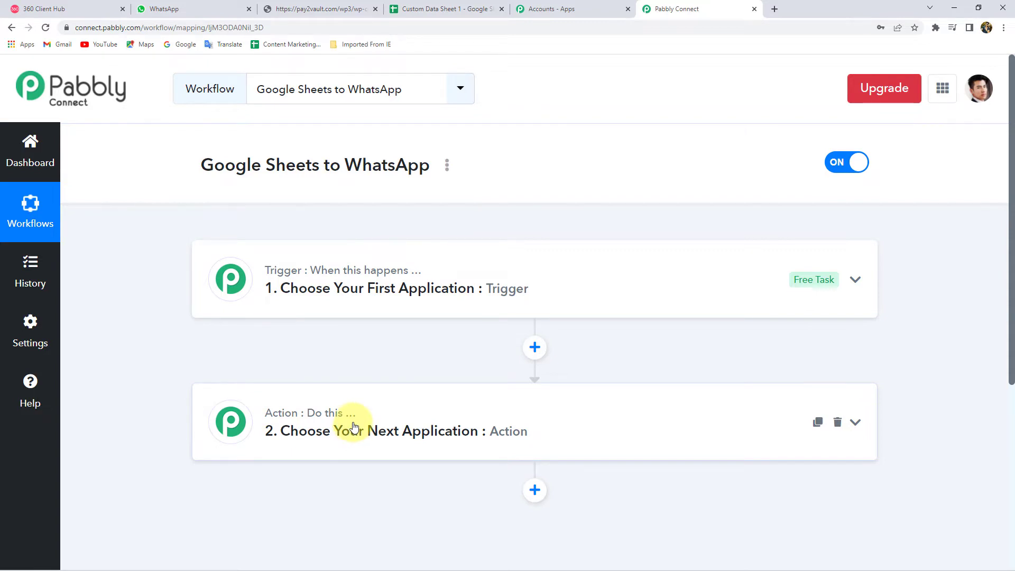
{"action": "left_click_drag", "start_coordinate": [203, 167], "coordinate": [302, 171]}
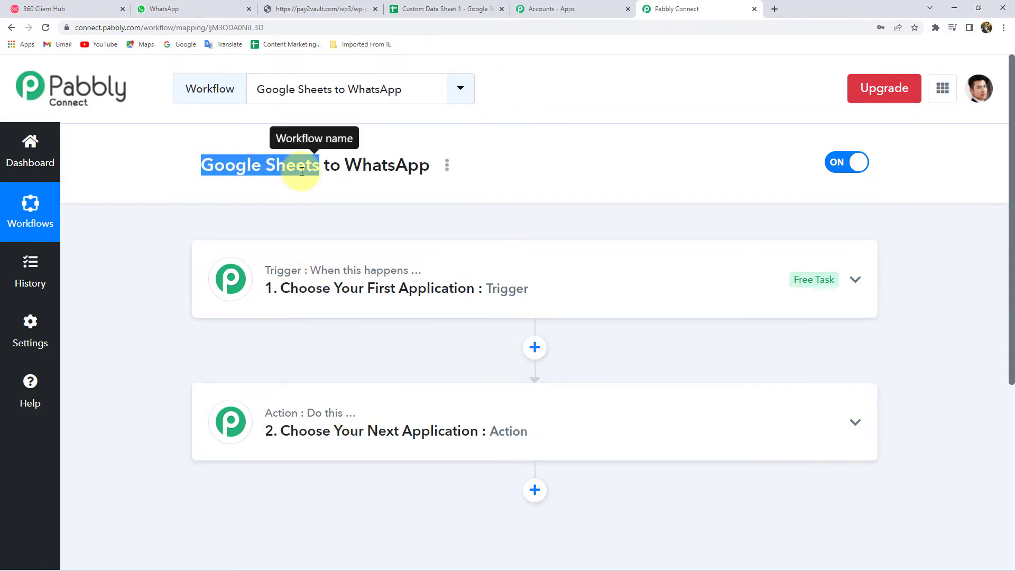
{"action": "left_click", "coordinate": [302, 170]}
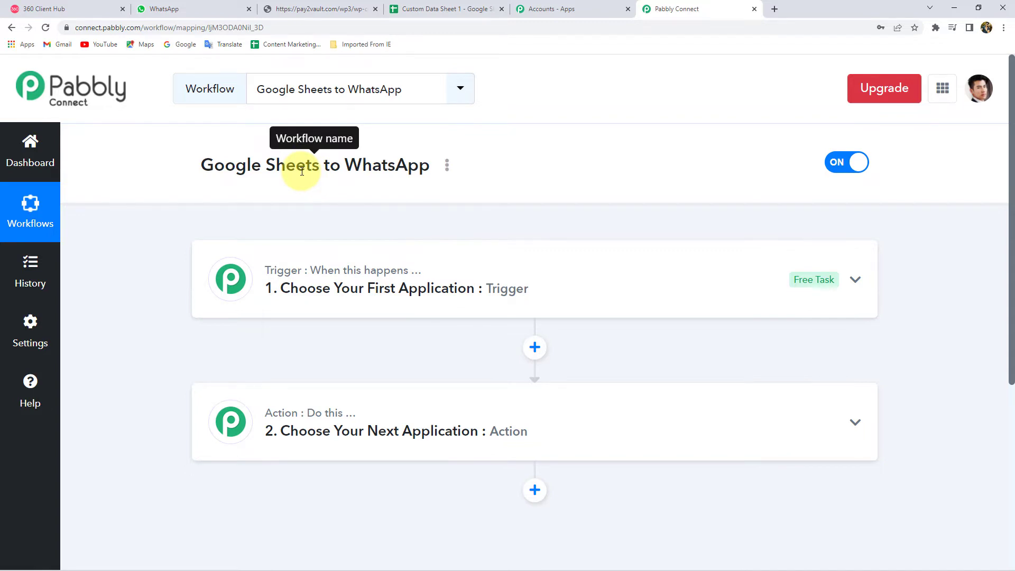
Review the Mobile No column in Custom Data Sheet 1 and the hosted MP4 video, and return to the workflow
{"action": "left_click", "coordinate": [398, 8]}
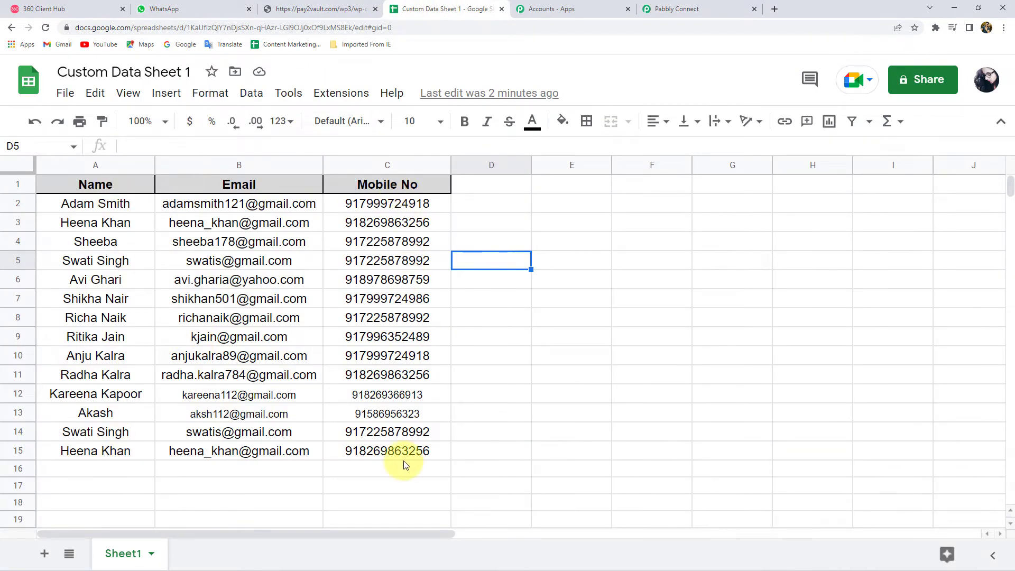
{"action": "left_click_drag", "start_coordinate": [403, 205], "coordinate": [418, 452]}
{"action": "left_click", "coordinate": [415, 356]}
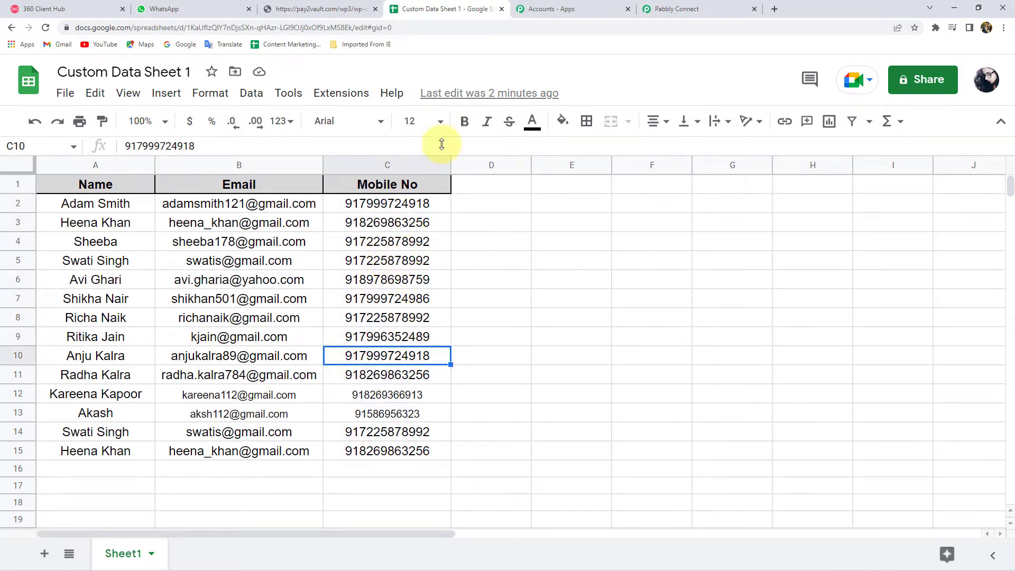
{"action": "left_click", "coordinate": [316, 7]}
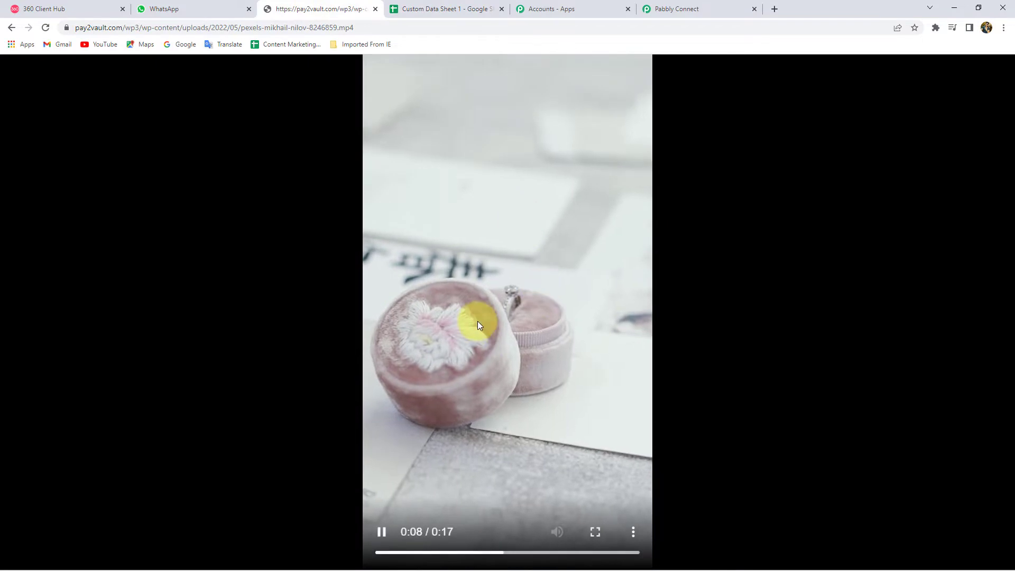
{"action": "left_click", "coordinate": [679, 9]}
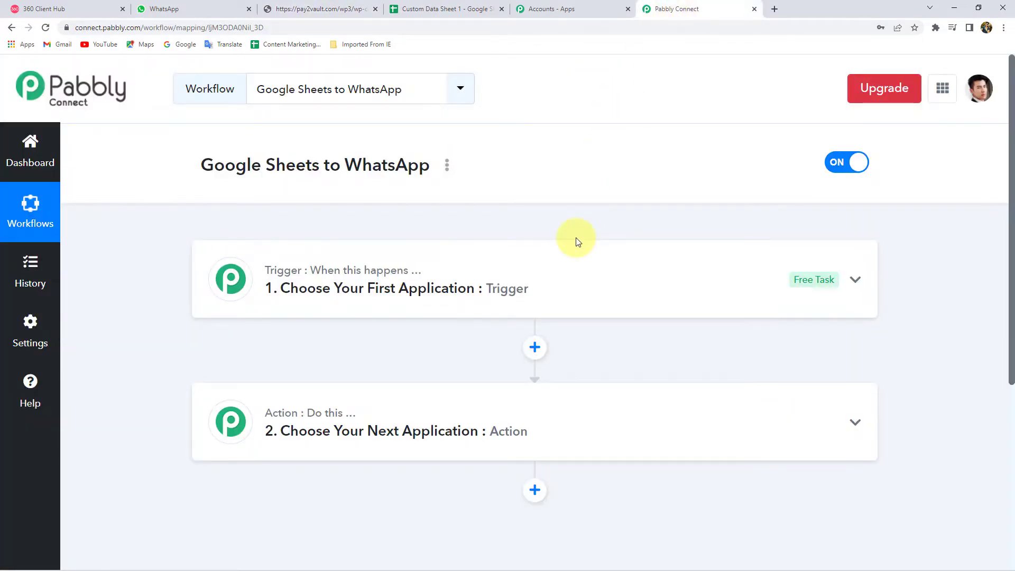
Set the workflow's trigger to Google Sheets with the event New or Updated Spreadsheet Row
{"action": "left_click", "coordinate": [360, 288]}
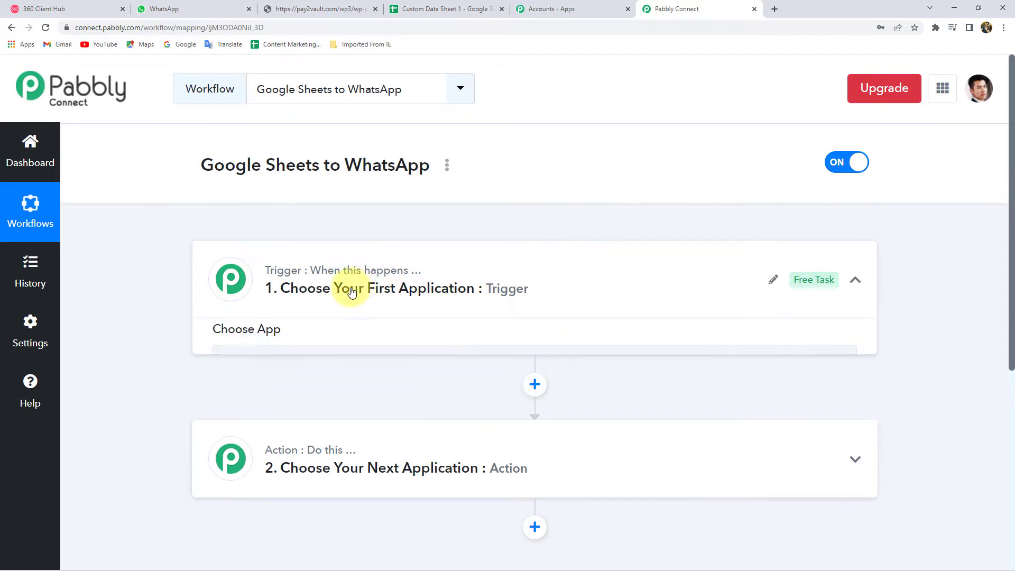
{"action": "left_click", "coordinate": [295, 376]}
{"action": "type", "text": "Google"}
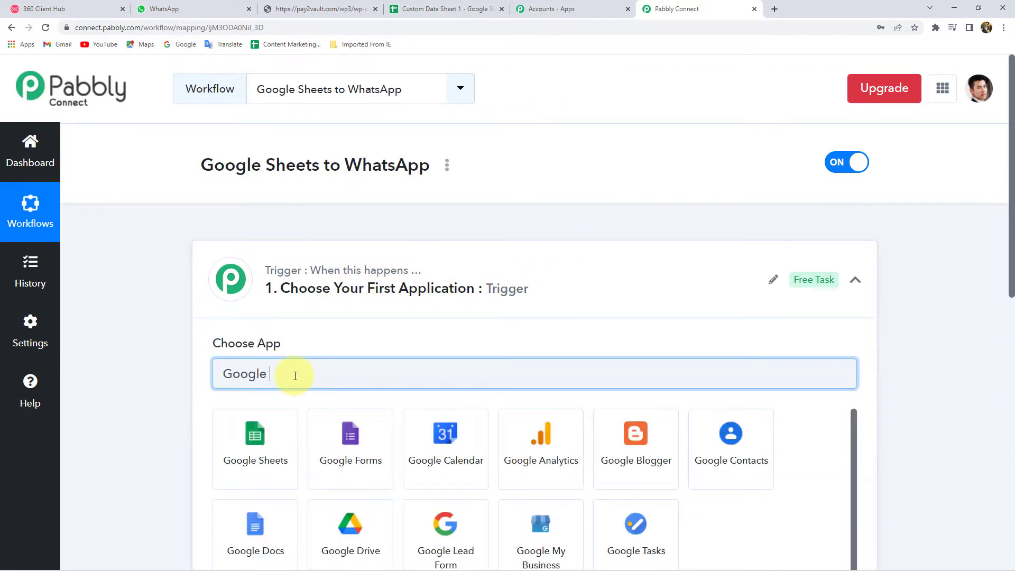
{"action": "left_click", "coordinate": [274, 452]}
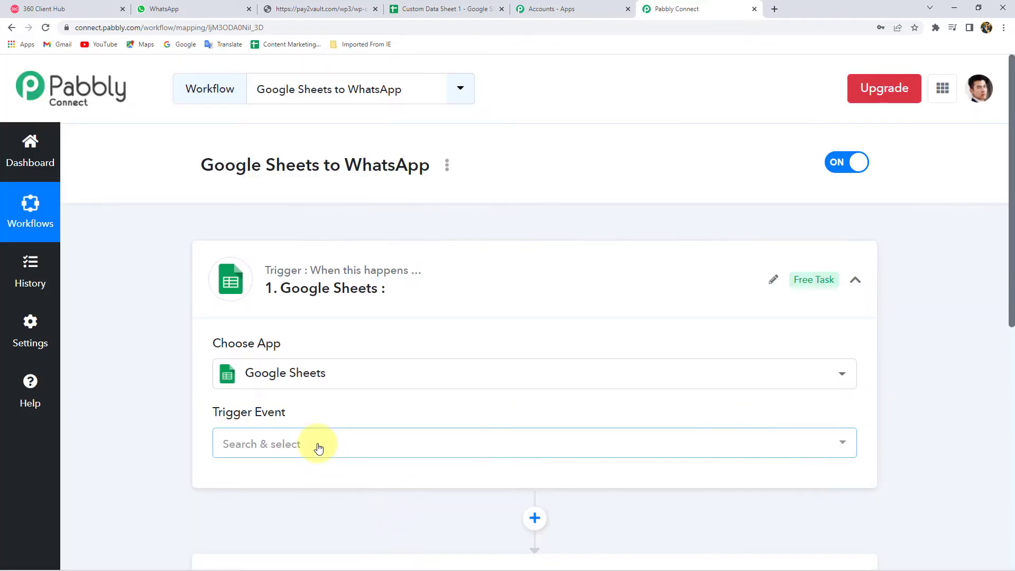
{"action": "left_click", "coordinate": [317, 443]}
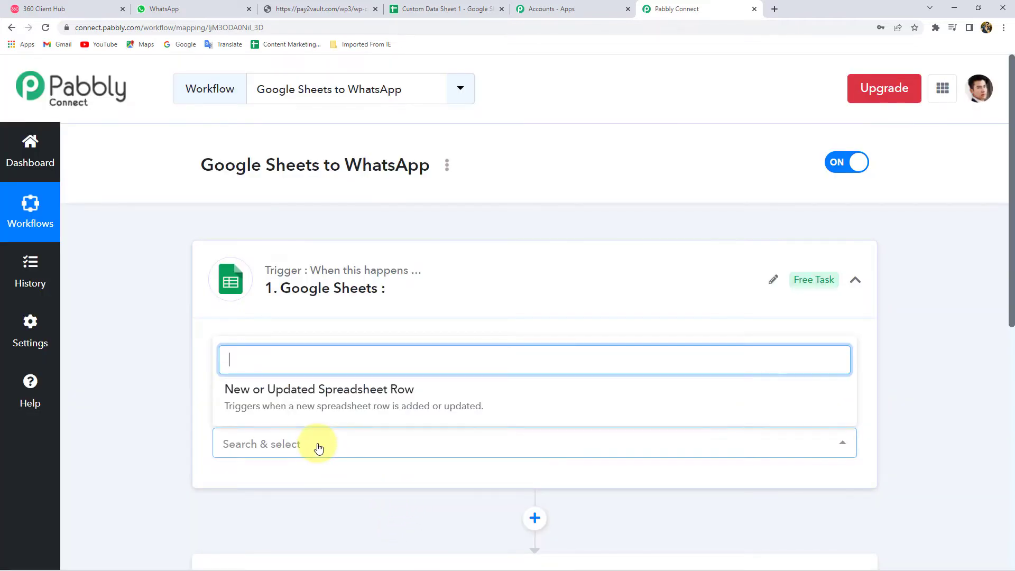
{"action": "left_click", "coordinate": [367, 407]}
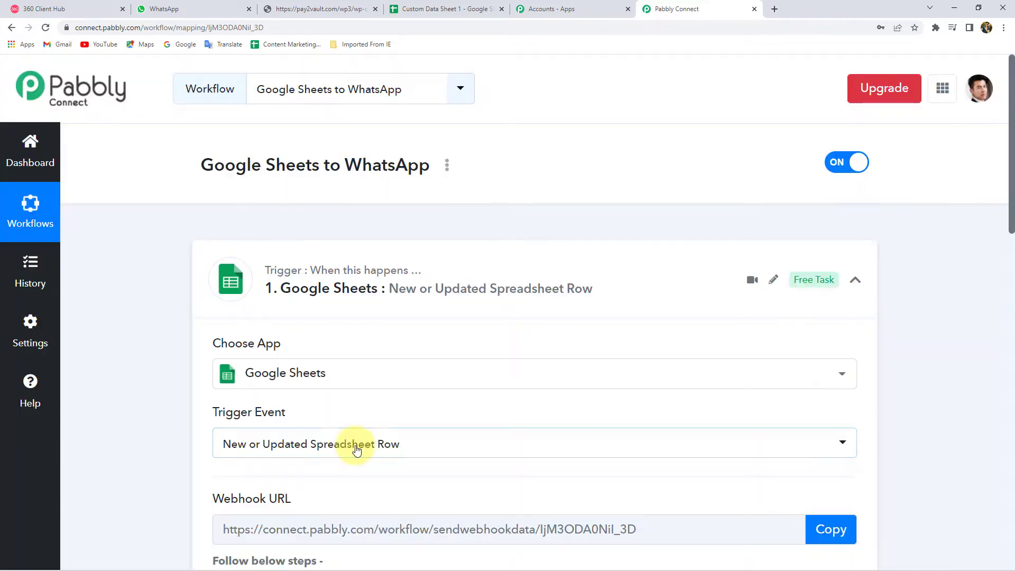
Copy the Google Sheets trigger's webhook URL and review the setup instructions below it
{"action": "scroll", "coordinate": [154, 438], "scroll_direction": "down", "scroll_amount": 4}
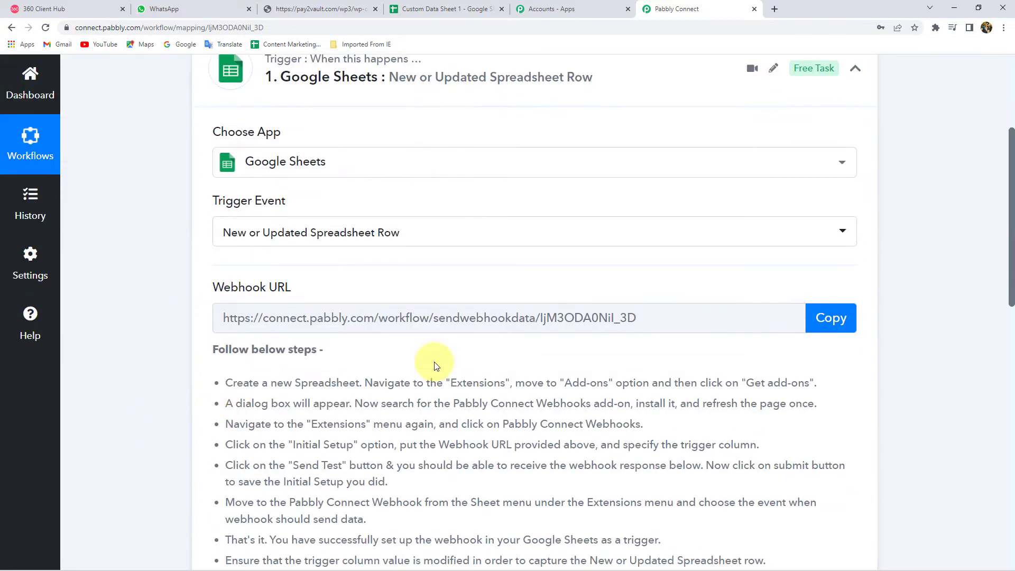
{"action": "left_click", "coordinate": [831, 318]}
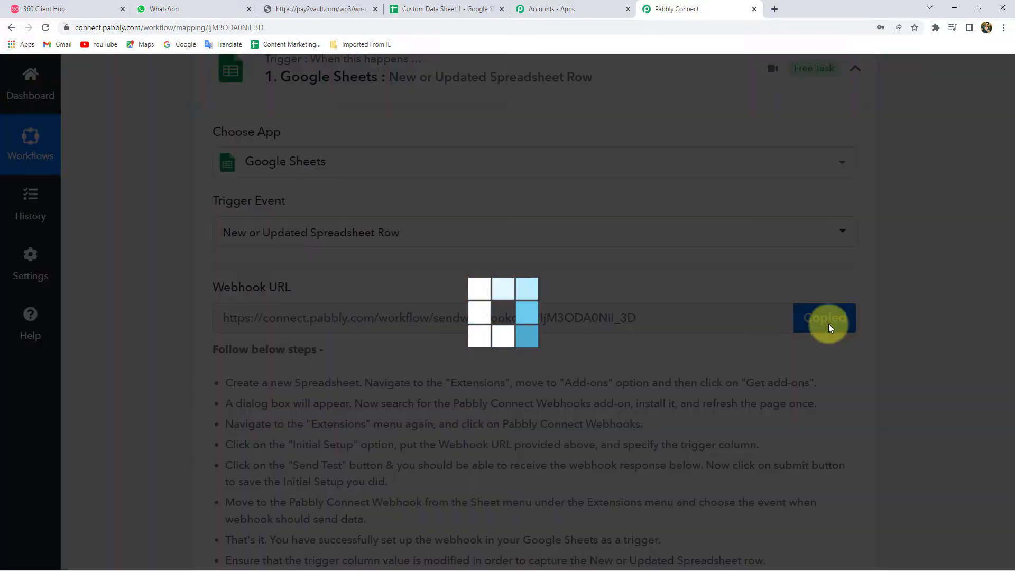
{"action": "scroll", "coordinate": [783, 317], "scroll_direction": "down", "scroll_amount": 3}
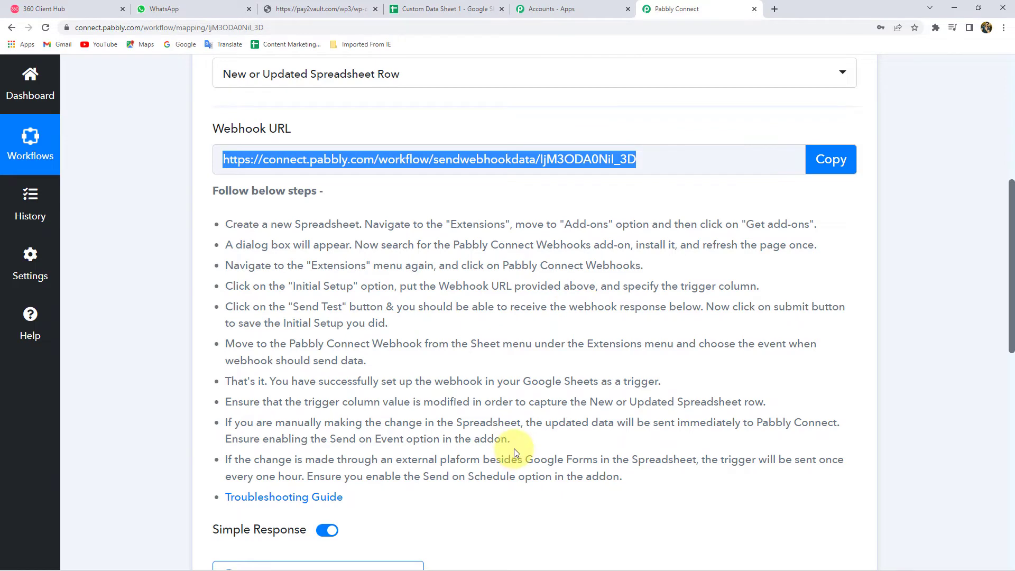
{"action": "scroll", "coordinate": [514, 448], "scroll_direction": "down", "scroll_amount": 1}
{"action": "scroll", "coordinate": [514, 448], "scroll_direction": "up", "scroll_amount": 3}
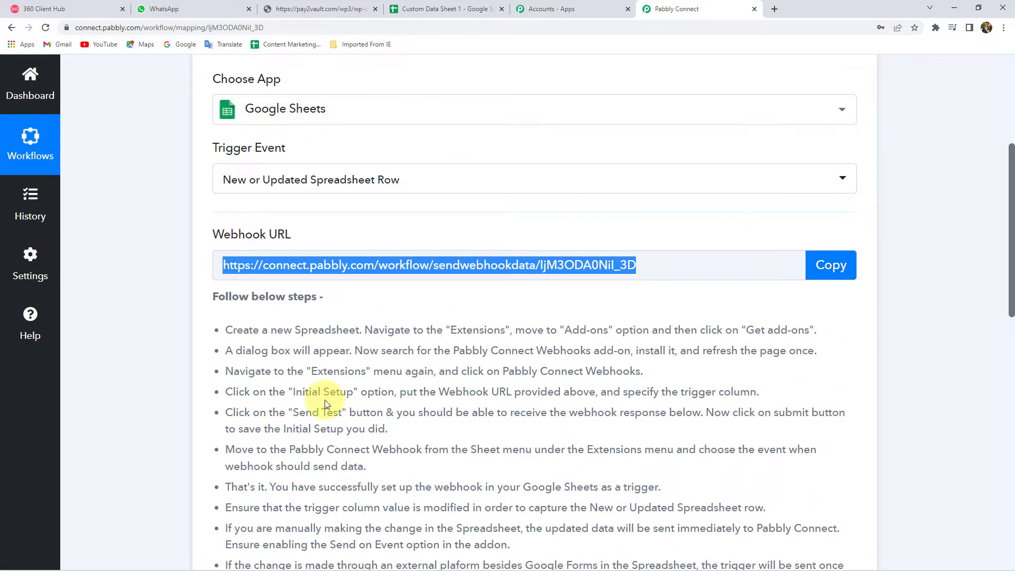
From Custom Data Sheet 1, look up the Pabbly Connect Webhooks add-on in the Google Workspace Marketplace, and close the marketplace
{"action": "left_click", "coordinate": [429, 9]}
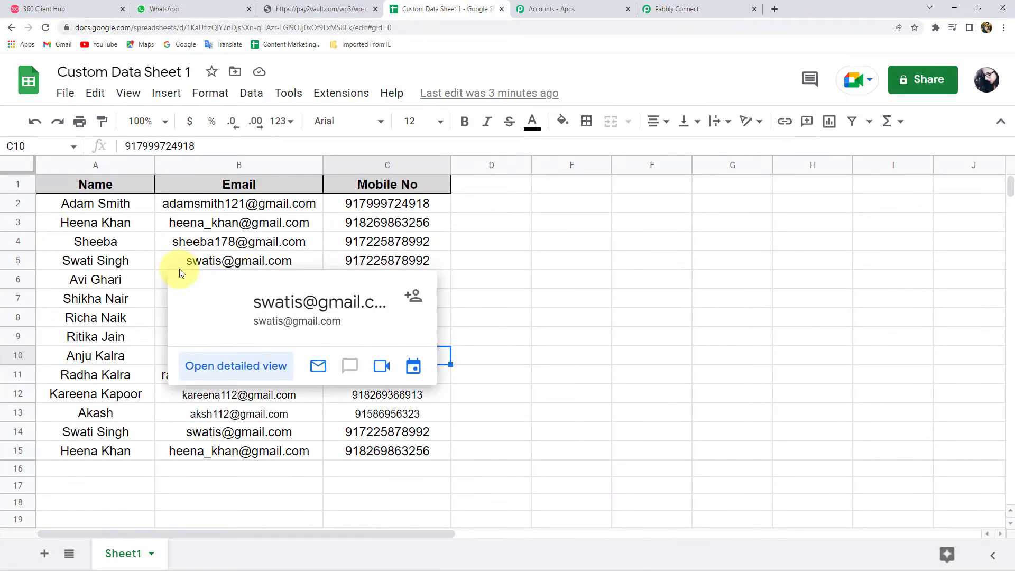
{"action": "left_click", "coordinate": [493, 307]}
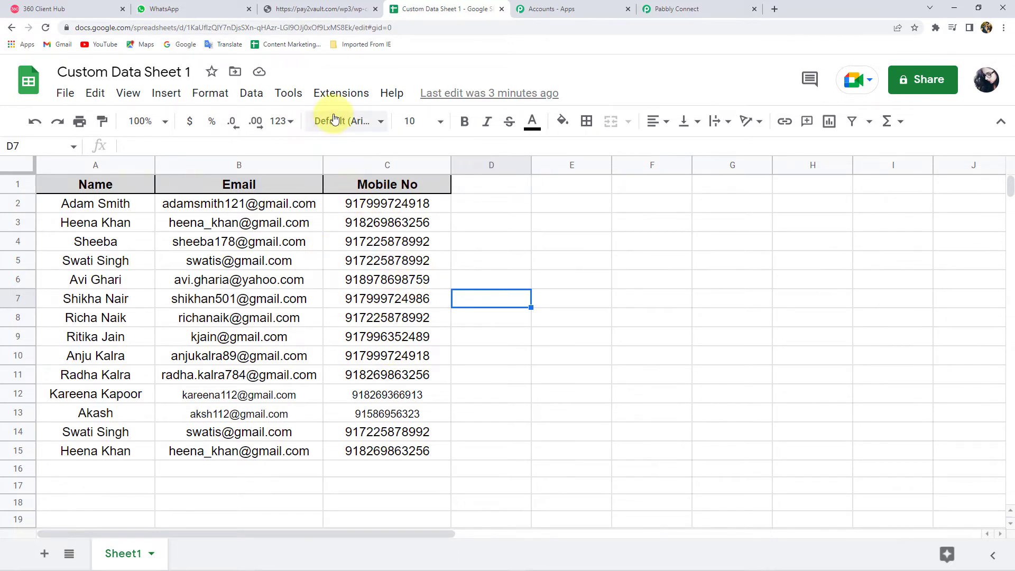
{"action": "left_click", "coordinate": [341, 93]}
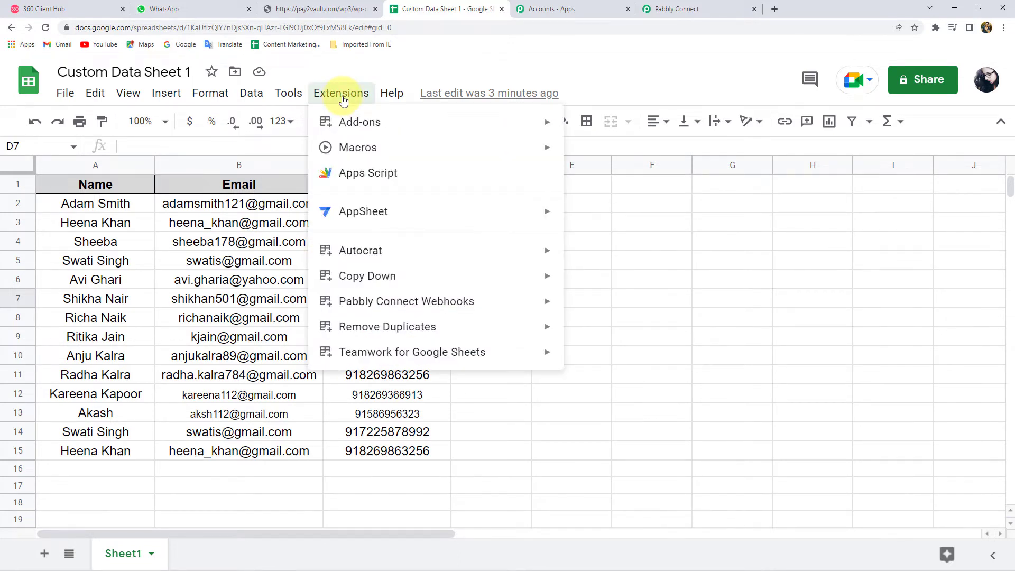
{"action": "mouse_move", "coordinate": [349, 118]}
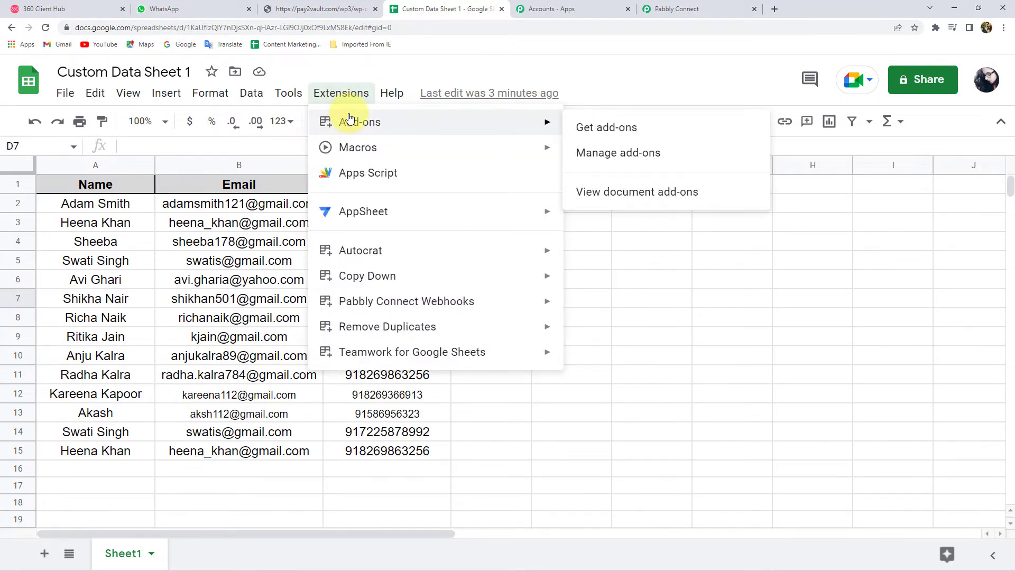
{"action": "left_click", "coordinate": [607, 127]}
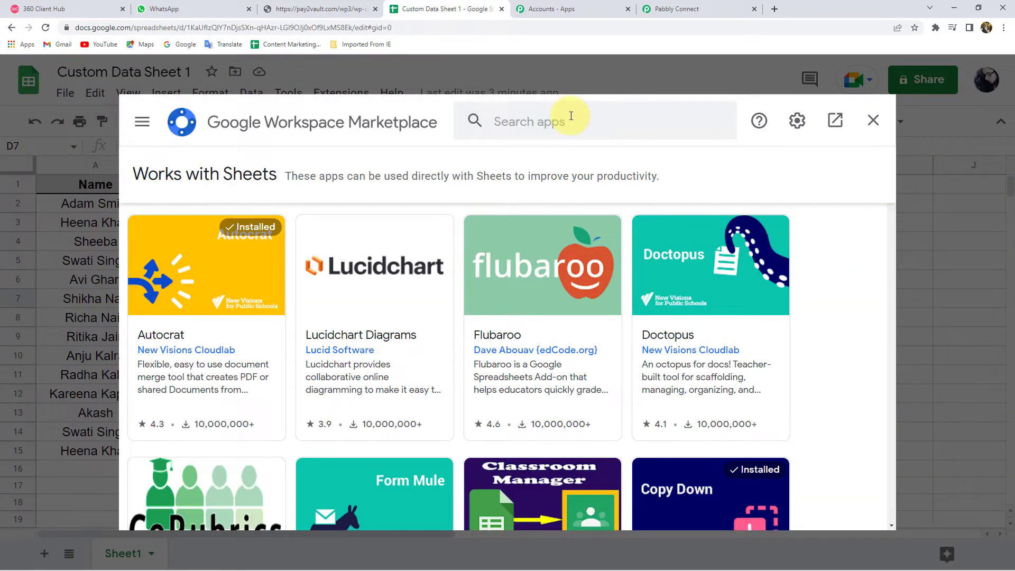
{"action": "left_click", "coordinate": [571, 116]}
{"action": "type", "text": "Pabbly"}
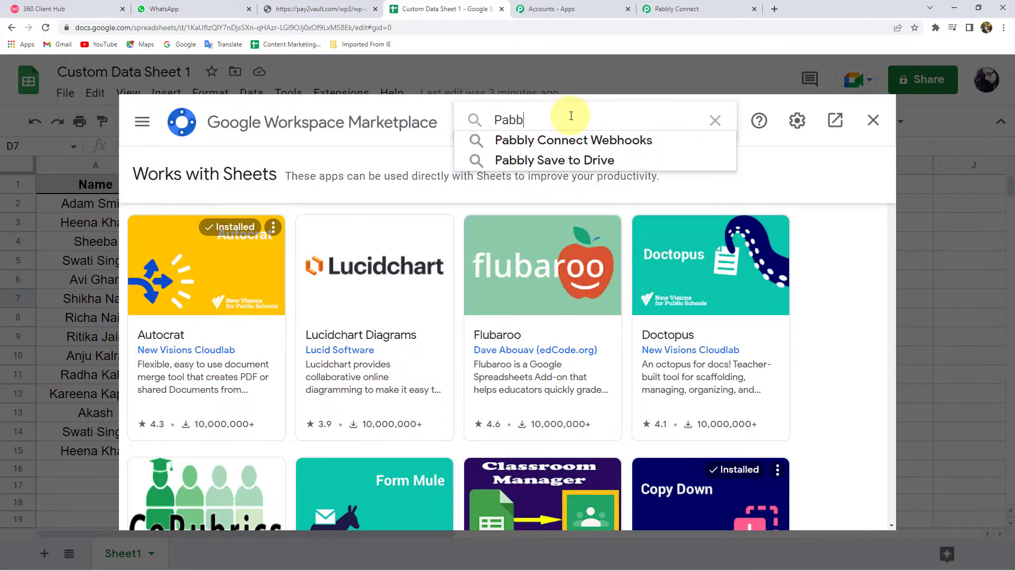
{"action": "left_click", "coordinate": [579, 140]}
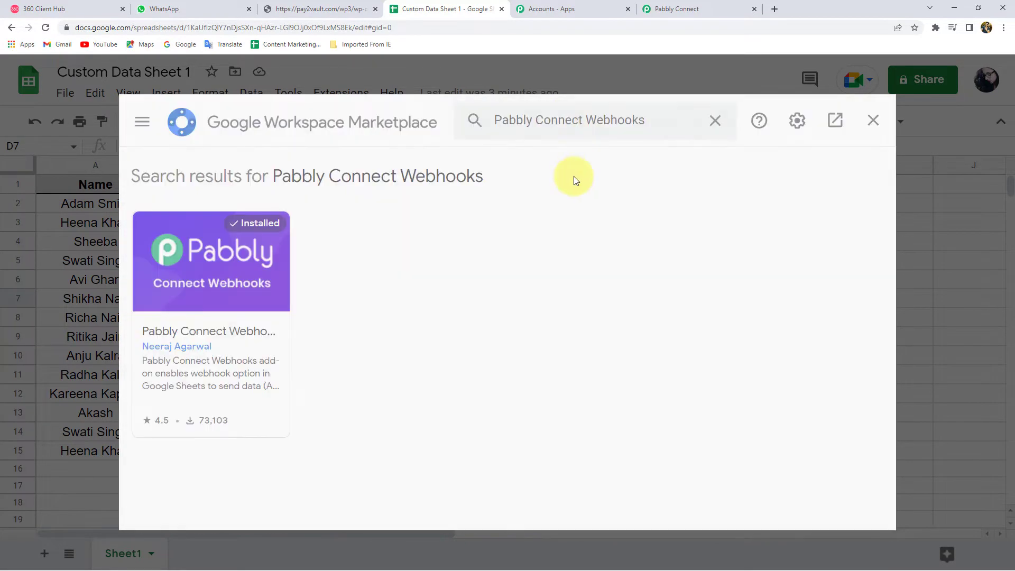
{"action": "double_click", "coordinate": [235, 220]}
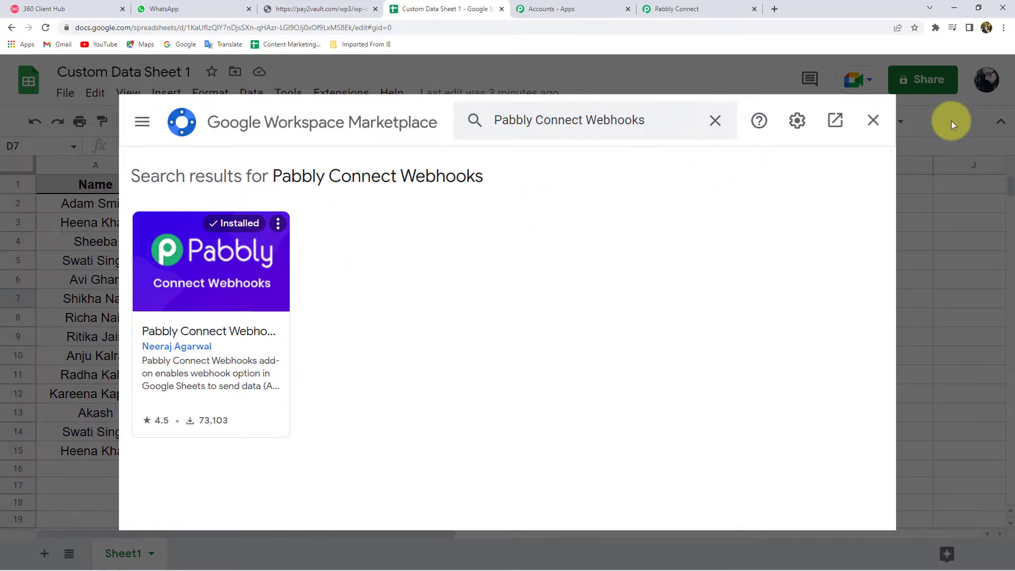
{"action": "left_click", "coordinate": [873, 120]}
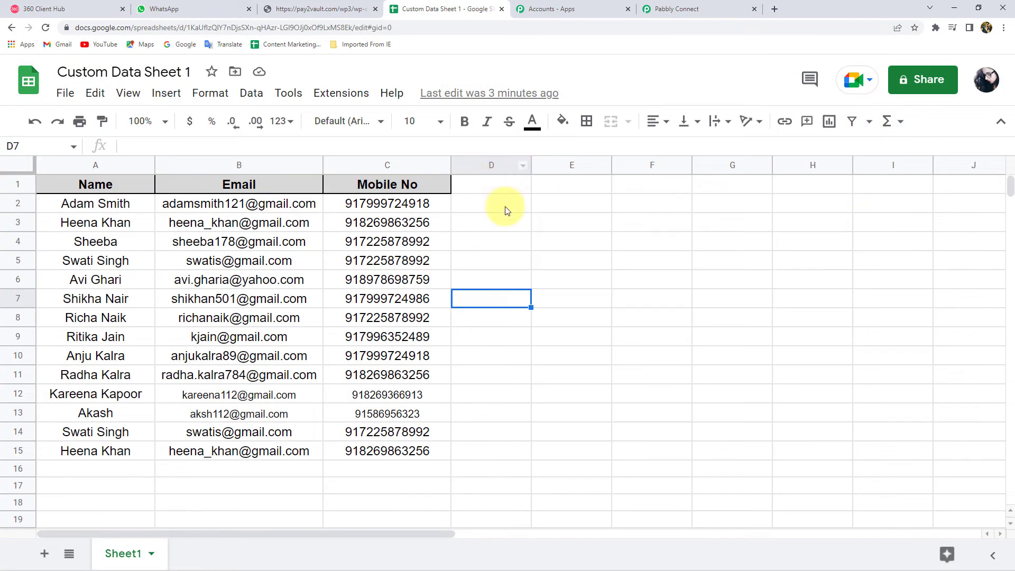
Reload Custom Data Sheet 1, open the Pabbly Connect Webhooks Initial Setup, and clear its webhook URL and trigger column
{"action": "left_click", "coordinate": [46, 27]}
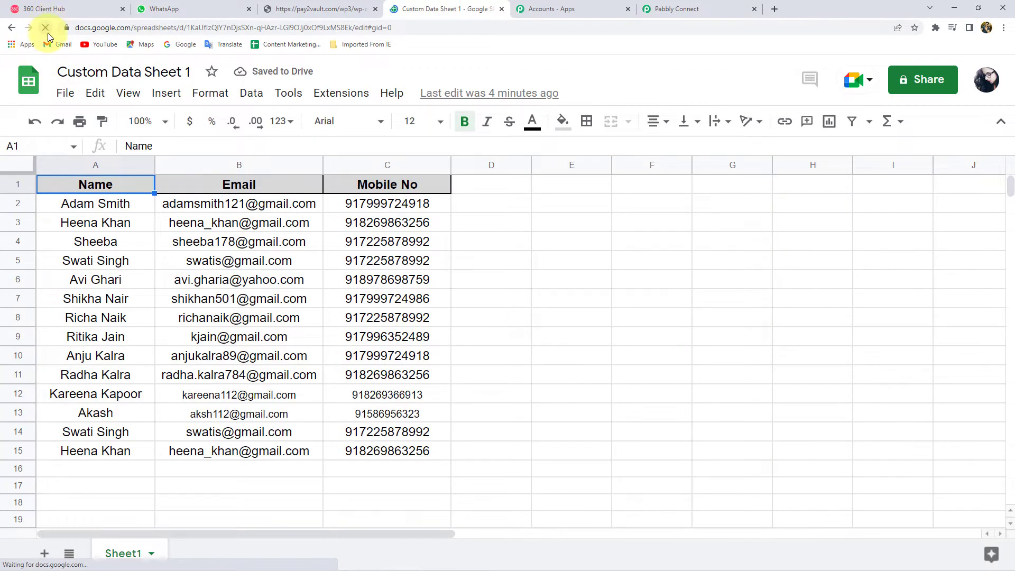
{"action": "left_click", "coordinate": [355, 98]}
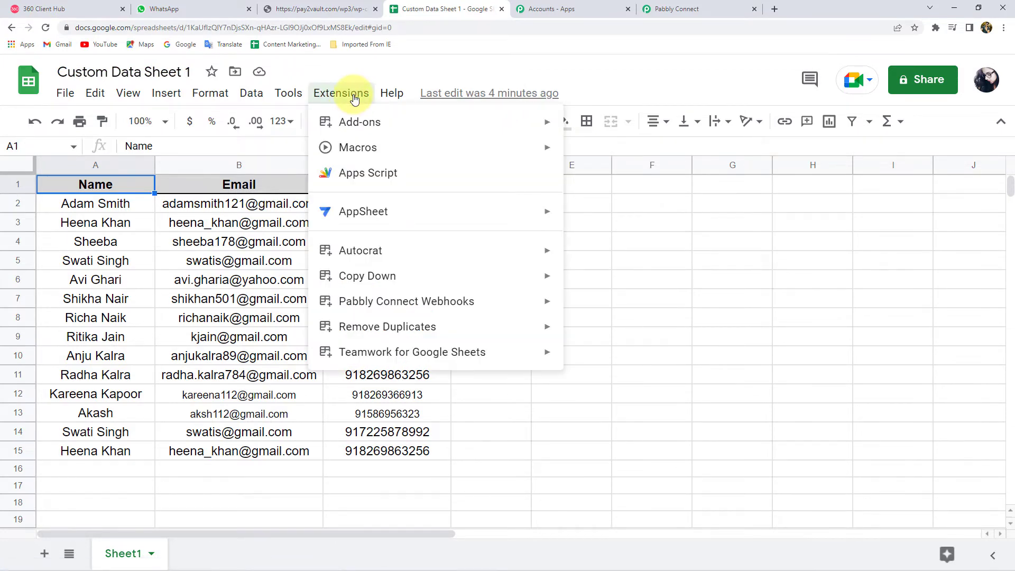
{"action": "mouse_move", "coordinate": [381, 305]}
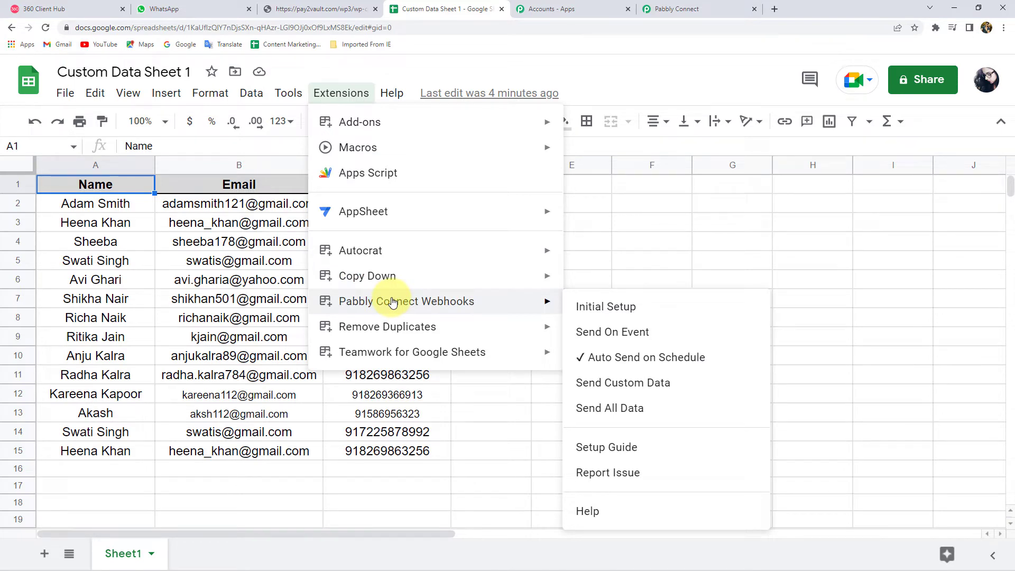
{"action": "left_click", "coordinate": [600, 313]}
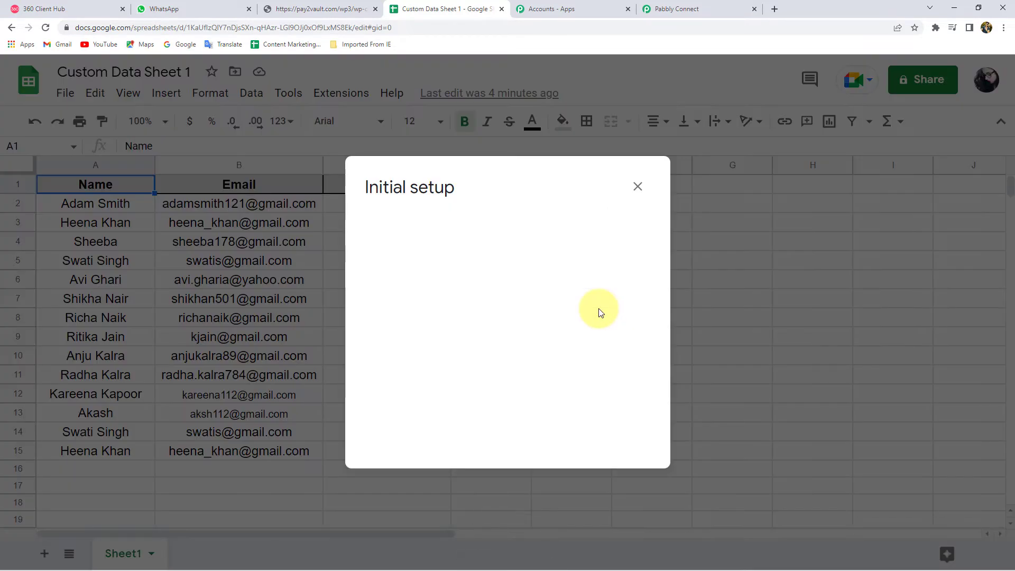
{"action": "left_click", "coordinate": [397, 243]}
{"action": "key", "text": "ctrl+a"}
{"action": "key", "text": "BackSpace"}
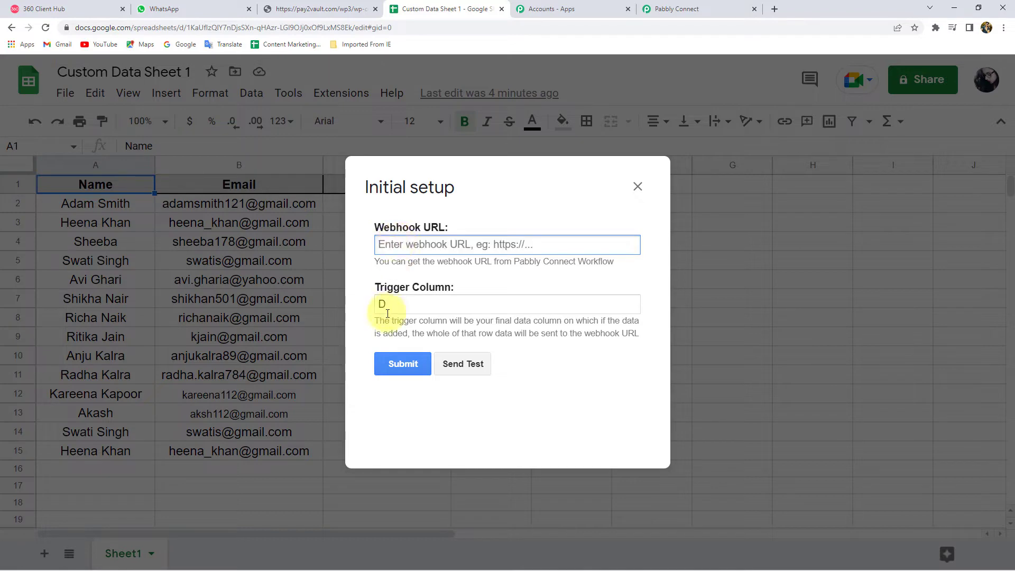
{"action": "key", "text": "Tab"}
{"action": "key", "text": "BackSpace"}
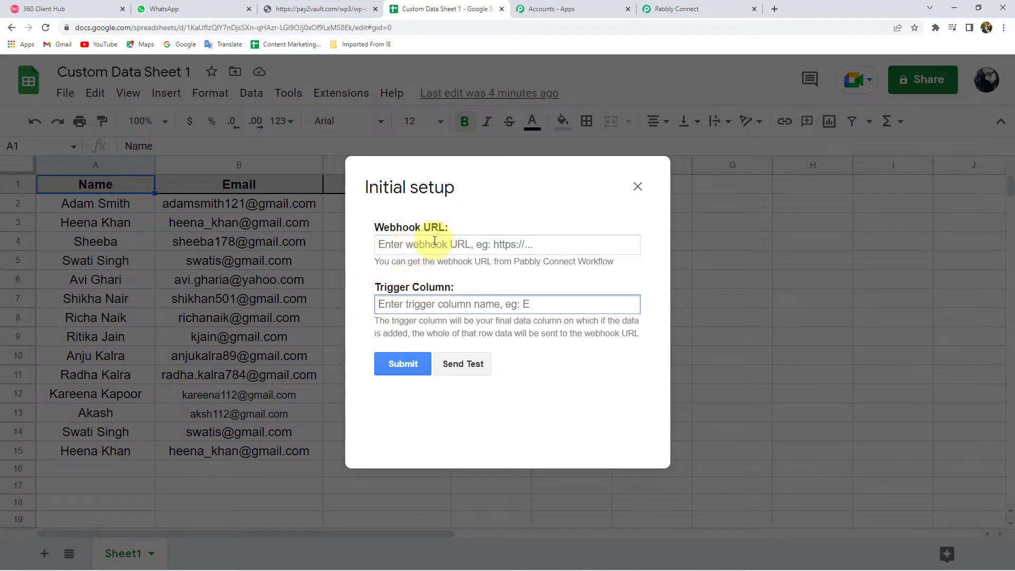
Copy the webhook URL from the Pabbly Connect workflow into the add-on's Initial Setup and set the trigger column to C
{"action": "left_click", "coordinate": [706, 3]}
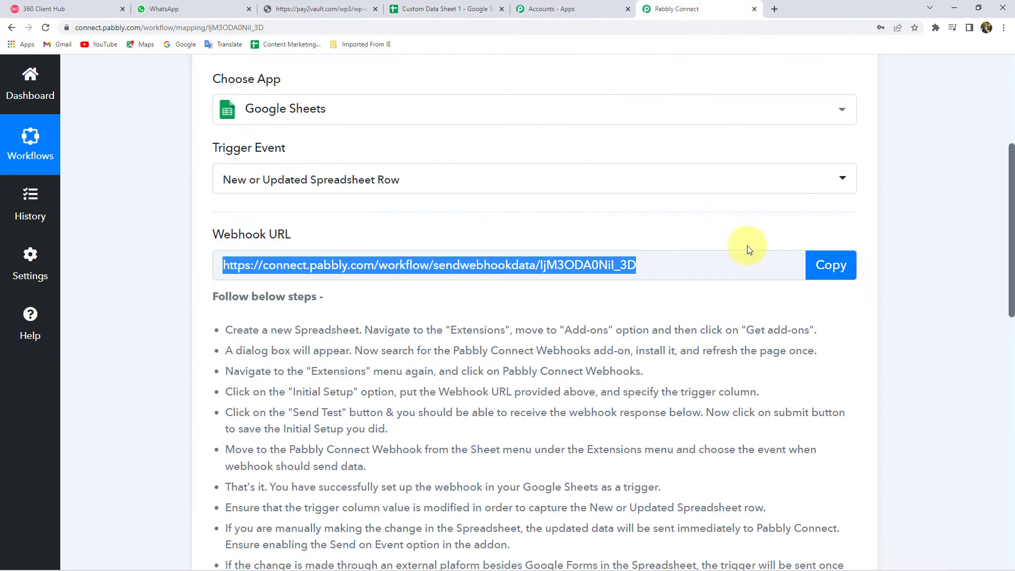
{"action": "left_click", "coordinate": [840, 270]}
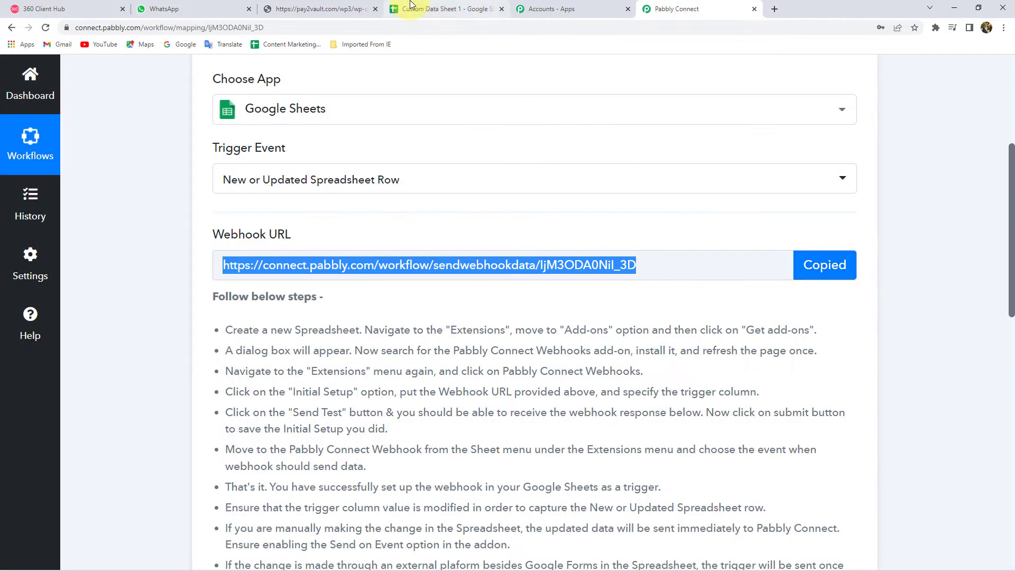
{"action": "left_click", "coordinate": [410, 4]}
{"action": "left_click", "coordinate": [427, 241]}
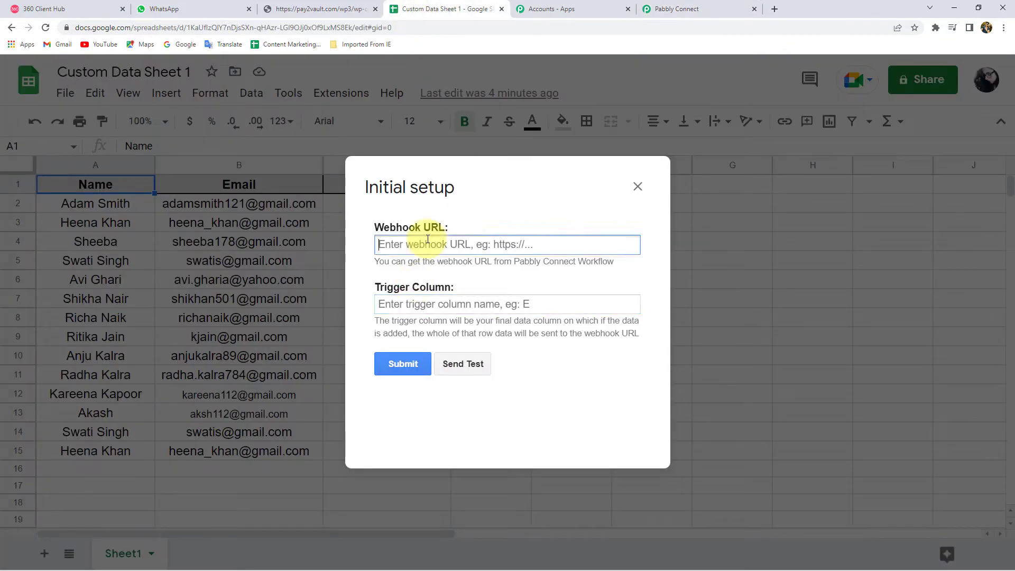
{"action": "key", "text": "ctrl+v"}
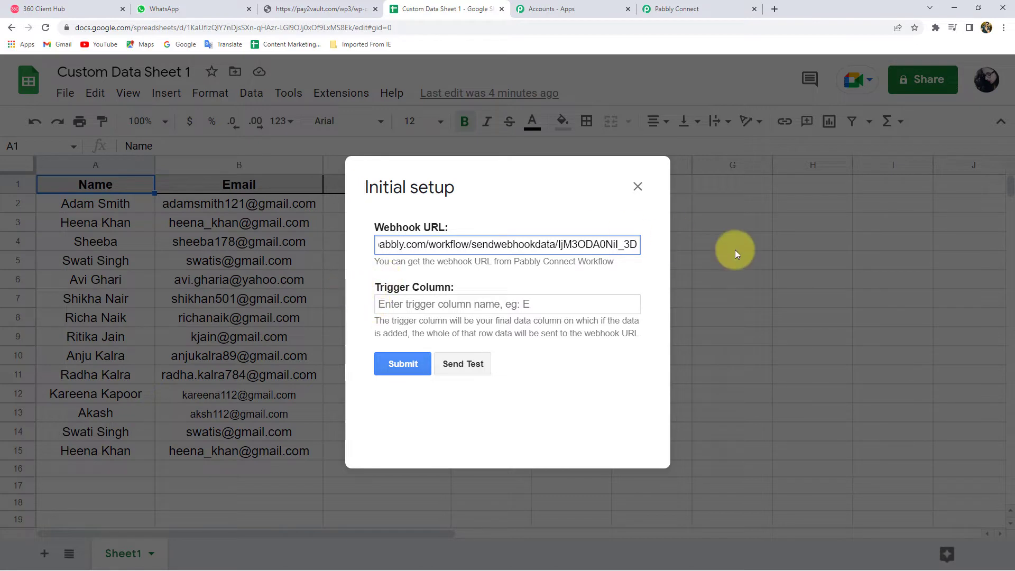
{"action": "left_click", "coordinate": [440, 304]}
{"action": "type", "text": "C"}
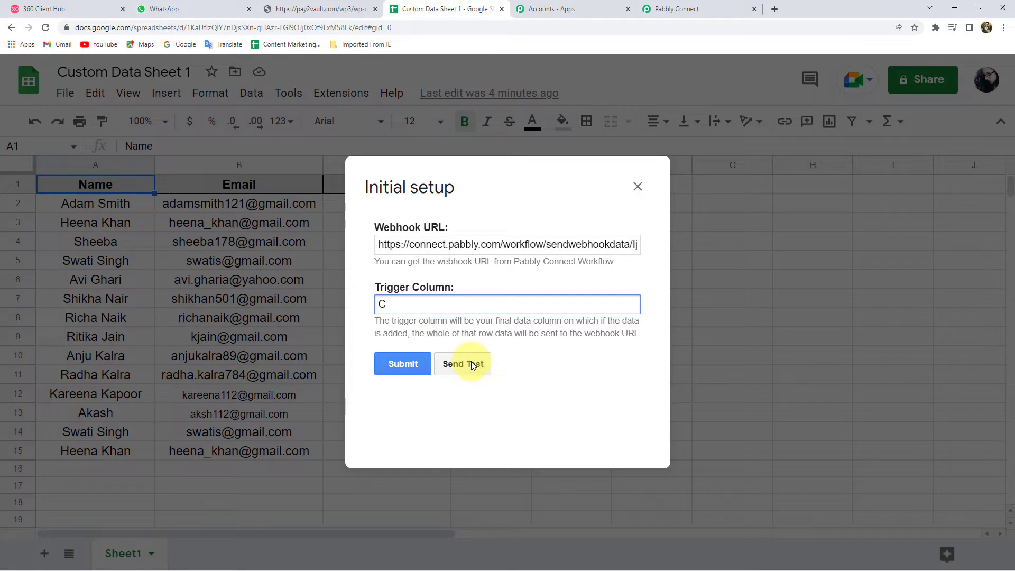
Check the workflow's webhook capture status and send a test from the spreadsheet's Initial Setup dialog
{"action": "left_click", "coordinate": [688, 6]}
{"action": "scroll", "coordinate": [353, 333], "scroll_direction": "down", "scroll_amount": 7}
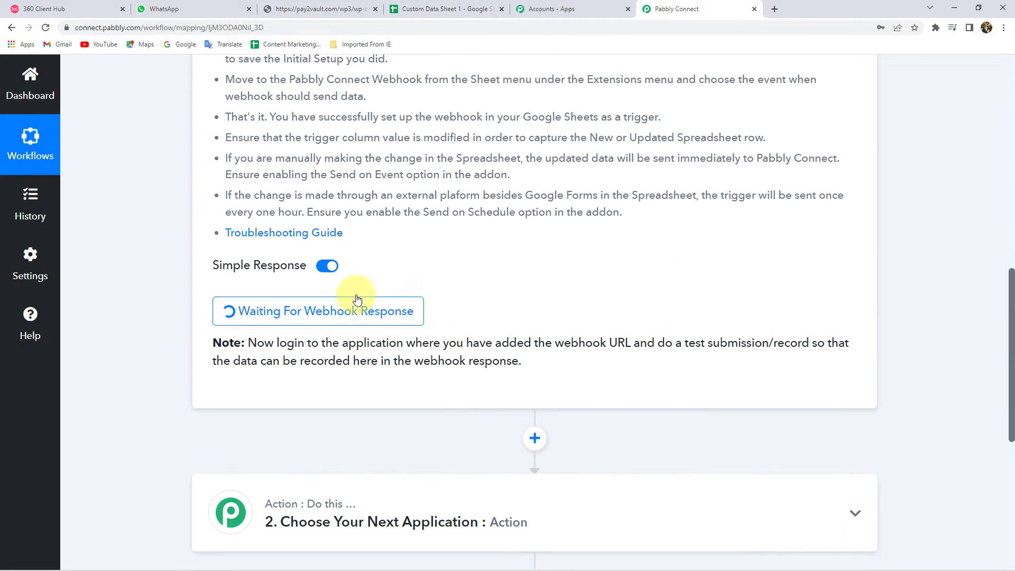
{"action": "left_click", "coordinate": [464, 10]}
{"action": "left_click", "coordinate": [452, 364]}
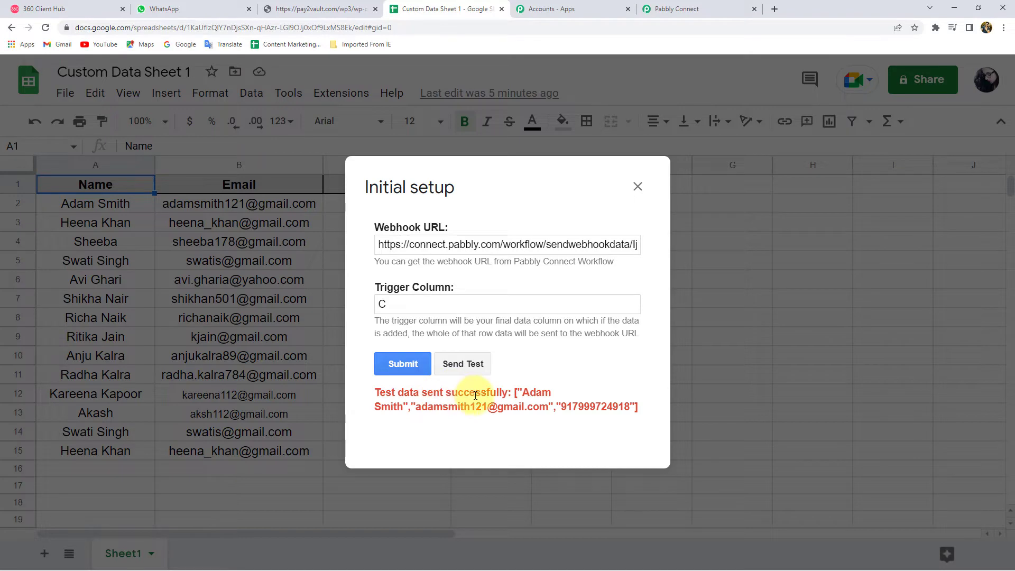
Review the captured webhook response in the workflow, examining the Name, Email and Mobile No values
{"action": "left_click", "coordinate": [689, 8]}
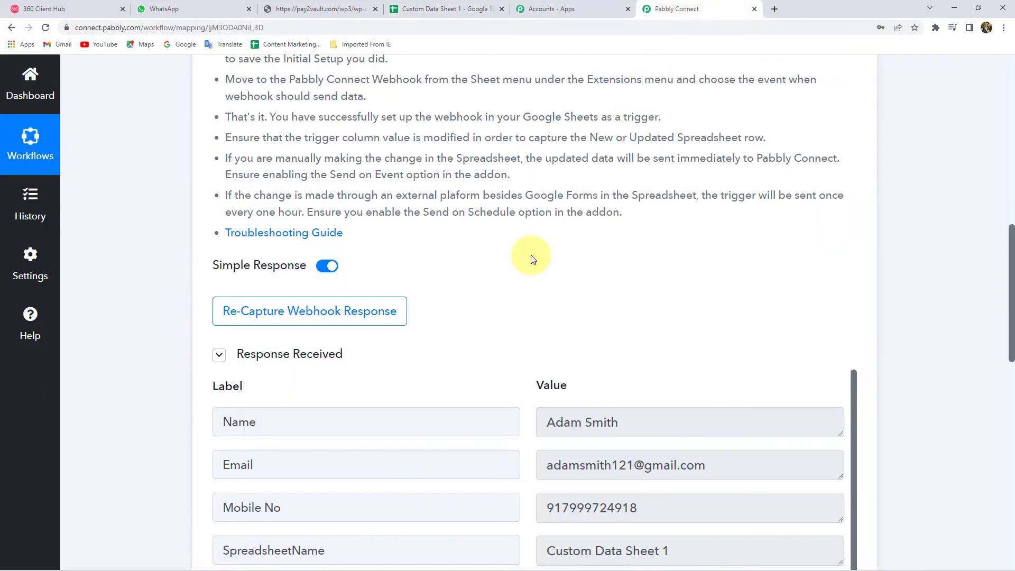
{"action": "scroll", "coordinate": [534, 256], "scroll_direction": "down", "scroll_amount": 4}
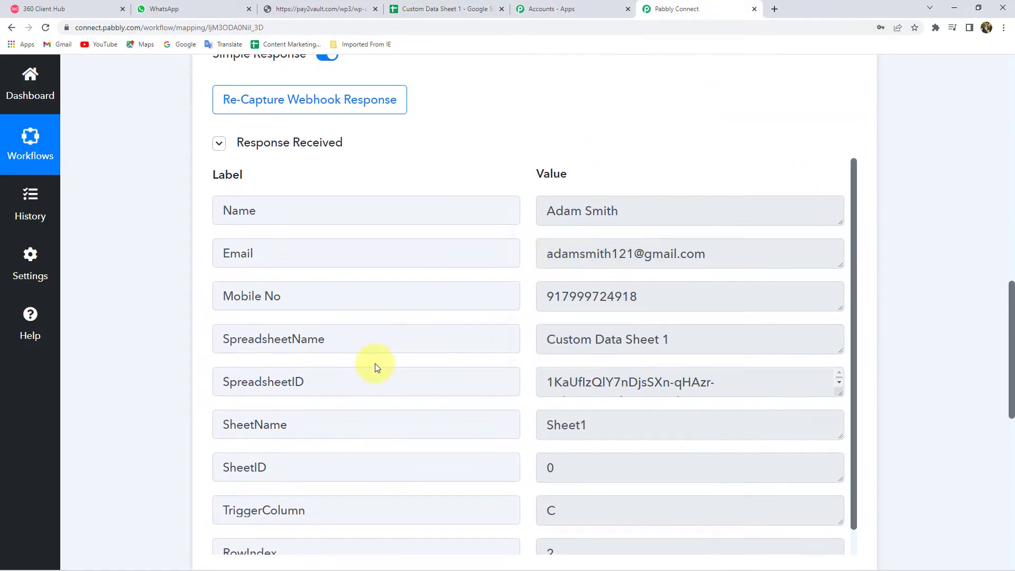
{"action": "left_click", "coordinate": [538, 213]}
{"action": "left_click_drag", "start_coordinate": [529, 215], "coordinate": [583, 254]}
{"action": "left_click", "coordinate": [603, 256]}
{"action": "double_click", "coordinate": [615, 299]}
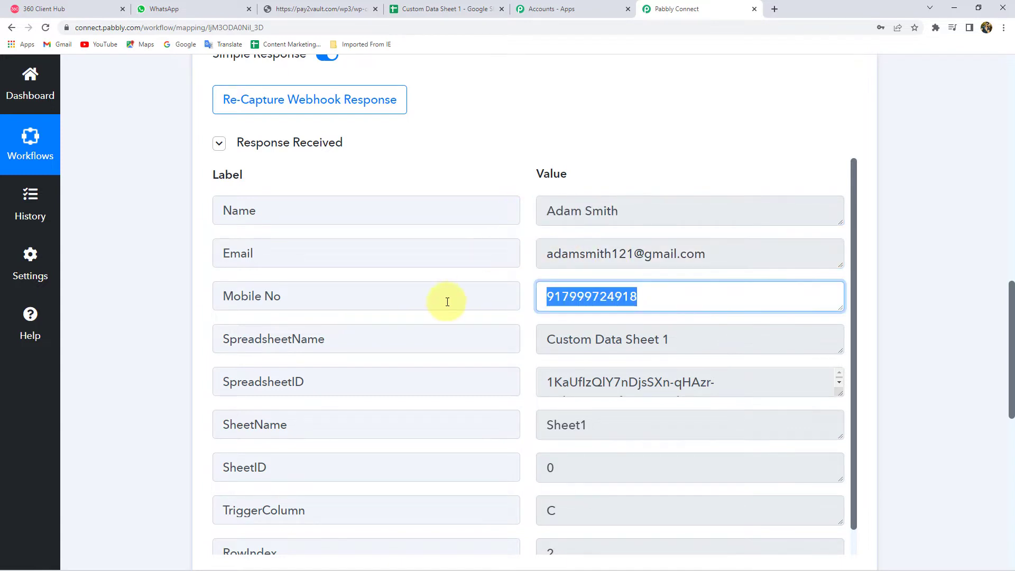
{"action": "scroll", "coordinate": [585, 335], "scroll_direction": "down", "scroll_amount": 1}
{"action": "scroll", "coordinate": [592, 365], "scroll_direction": "up", "scroll_amount": 1}
Submit the add-on's Initial Setup in Custom Data Sheet 1 and return to the workflow's captured response
{"action": "left_click", "coordinate": [439, 9]}
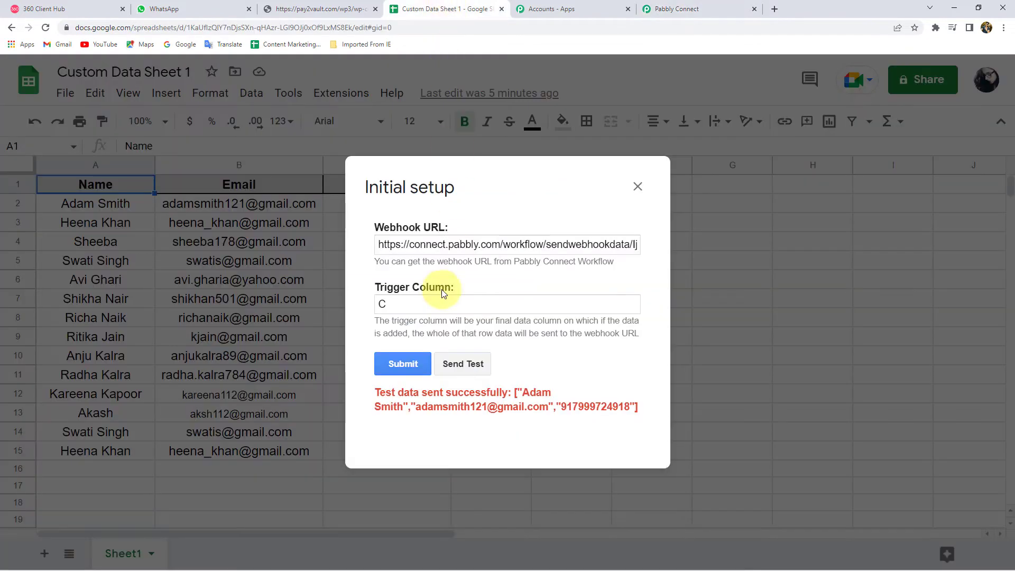
{"action": "left_click", "coordinate": [402, 365]}
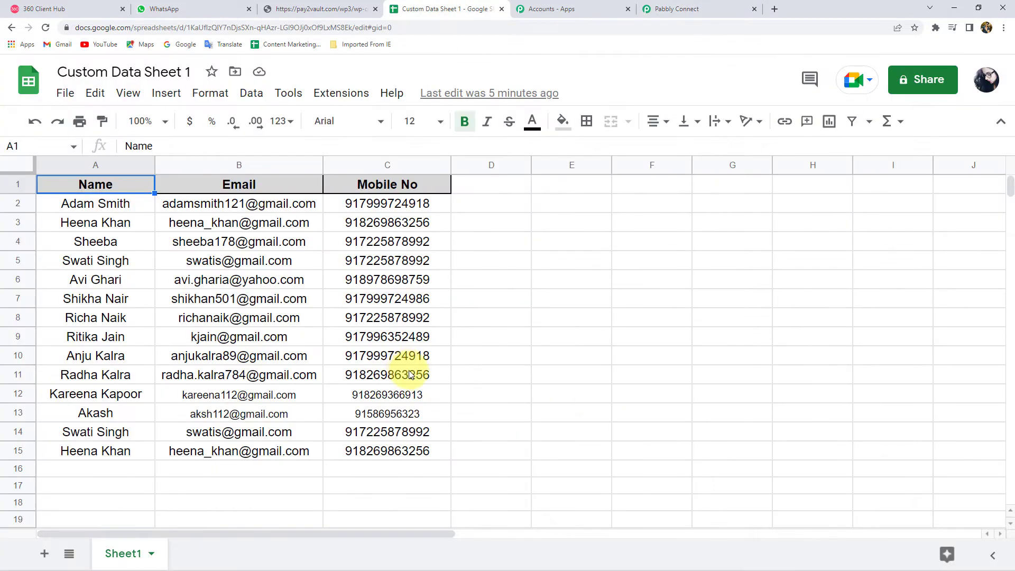
{"action": "left_click", "coordinate": [653, 10]}
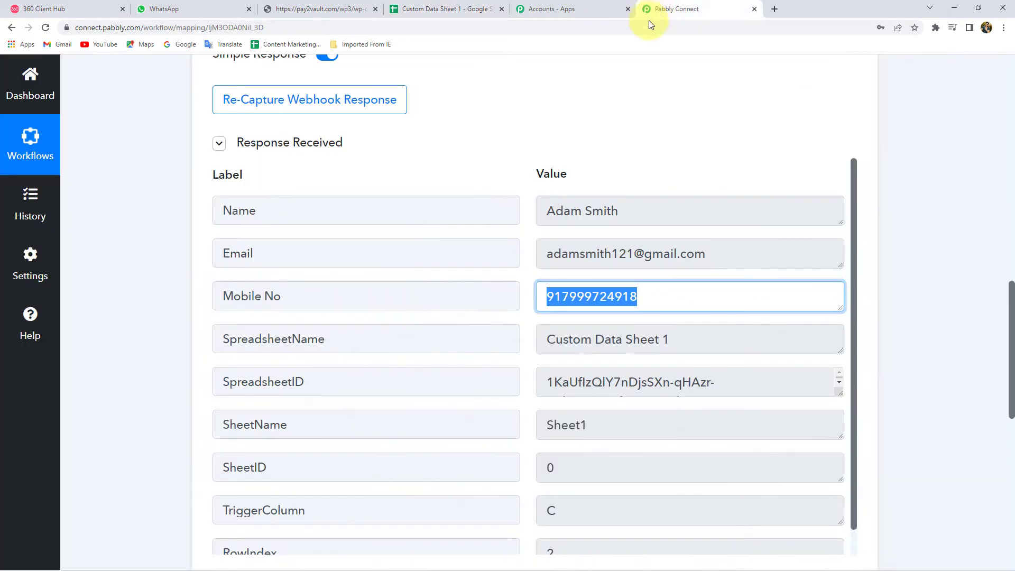
{"action": "left_click", "coordinate": [666, 183]}
Compare the contact rows in Custom Data Sheet 1 with the response captured in the workflow
{"action": "left_click", "coordinate": [447, 9]}
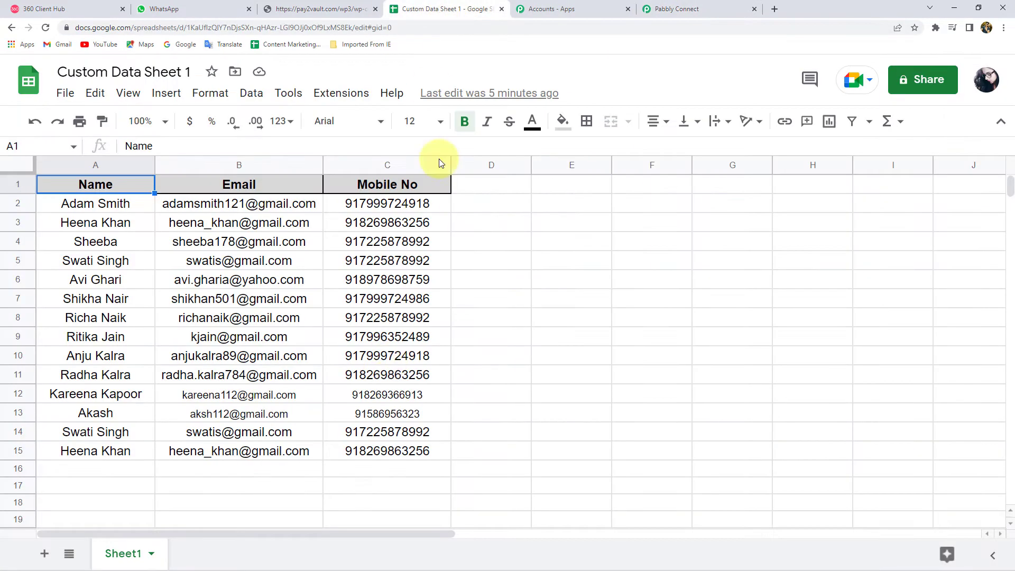
{"action": "left_click", "coordinate": [721, 7]}
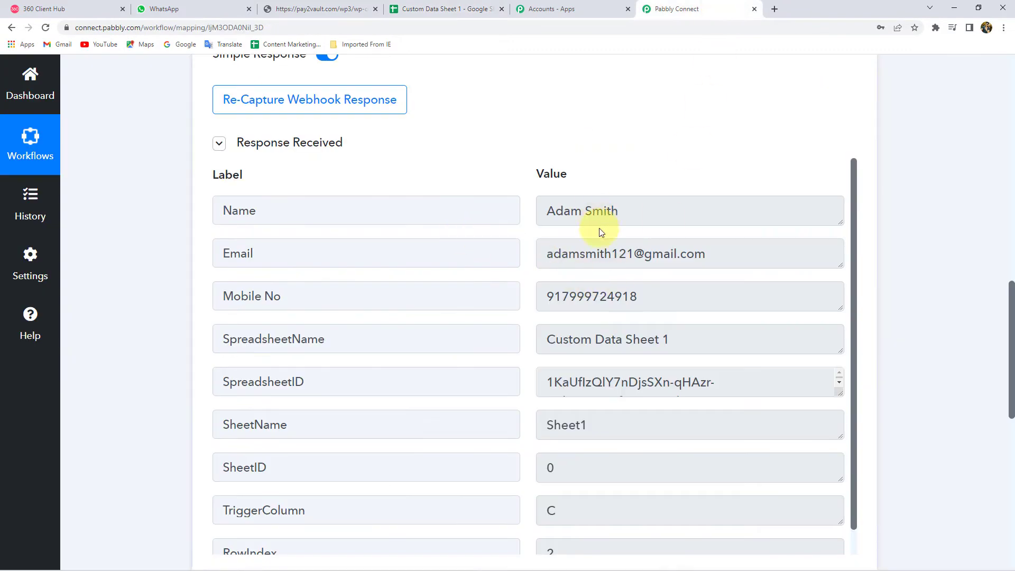
{"action": "left_click", "coordinate": [413, 8]}
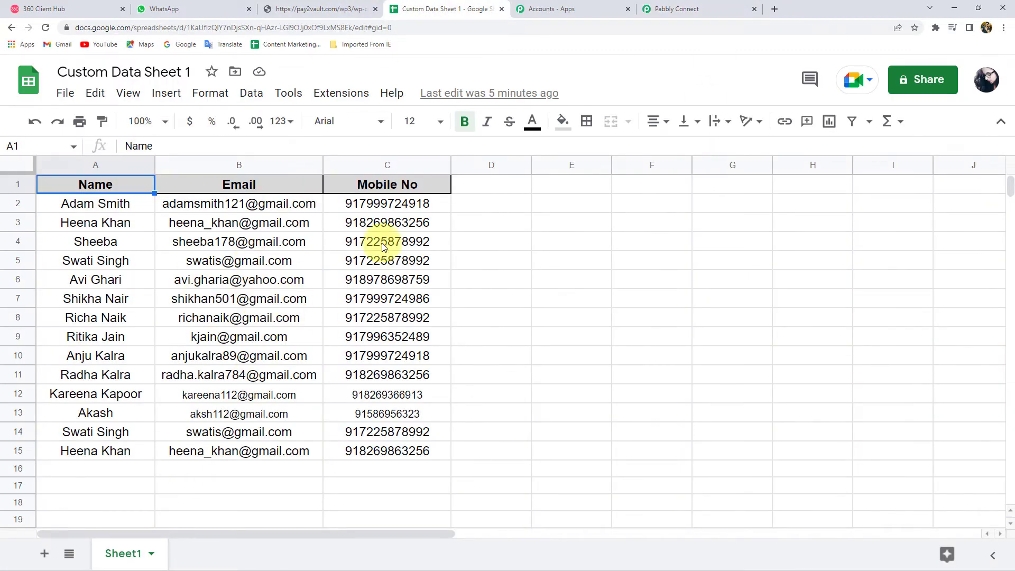
{"action": "left_click", "coordinate": [679, 9]}
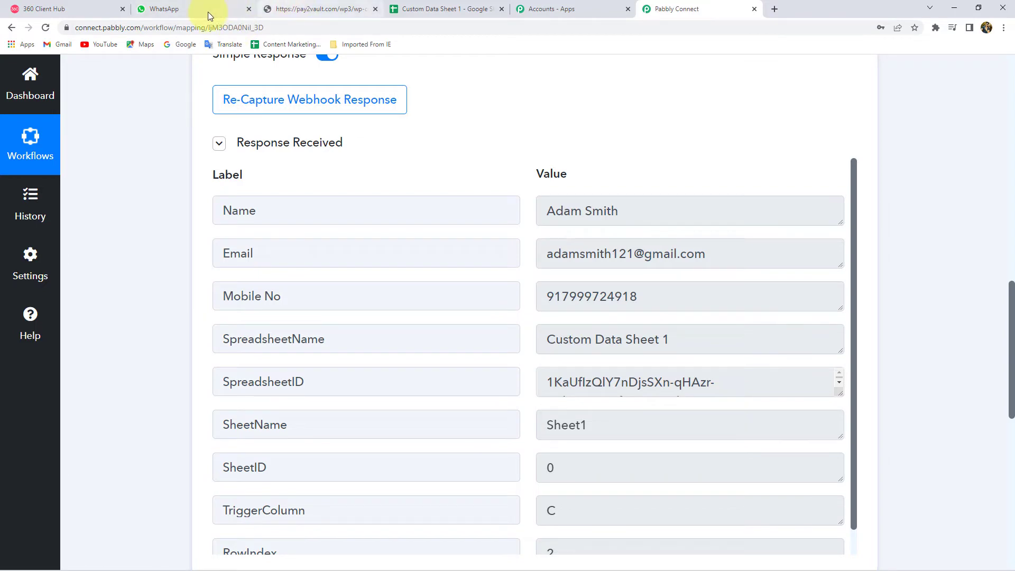
{"action": "left_click", "coordinate": [442, 10]}
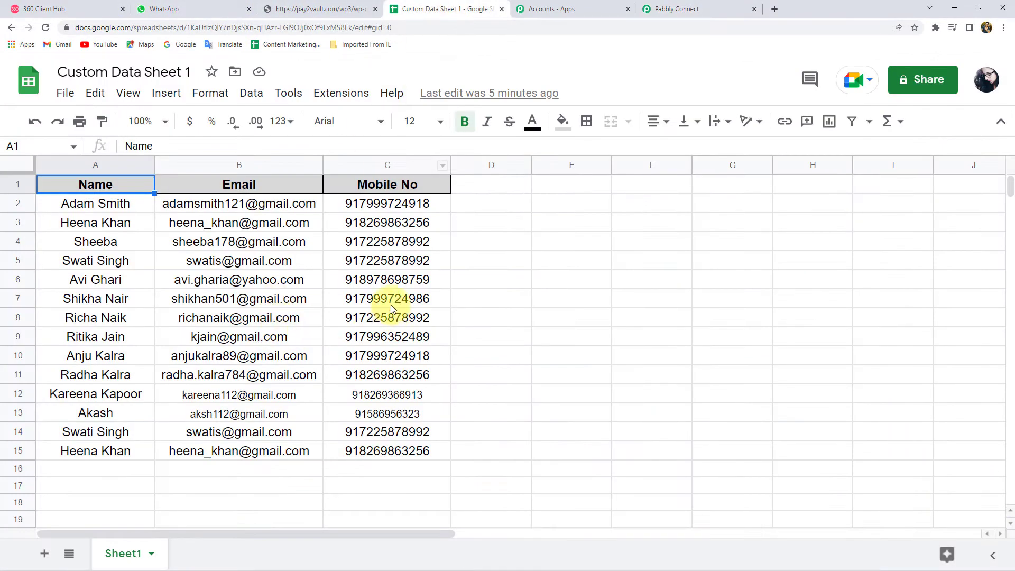
{"action": "left_click", "coordinate": [688, 9]}
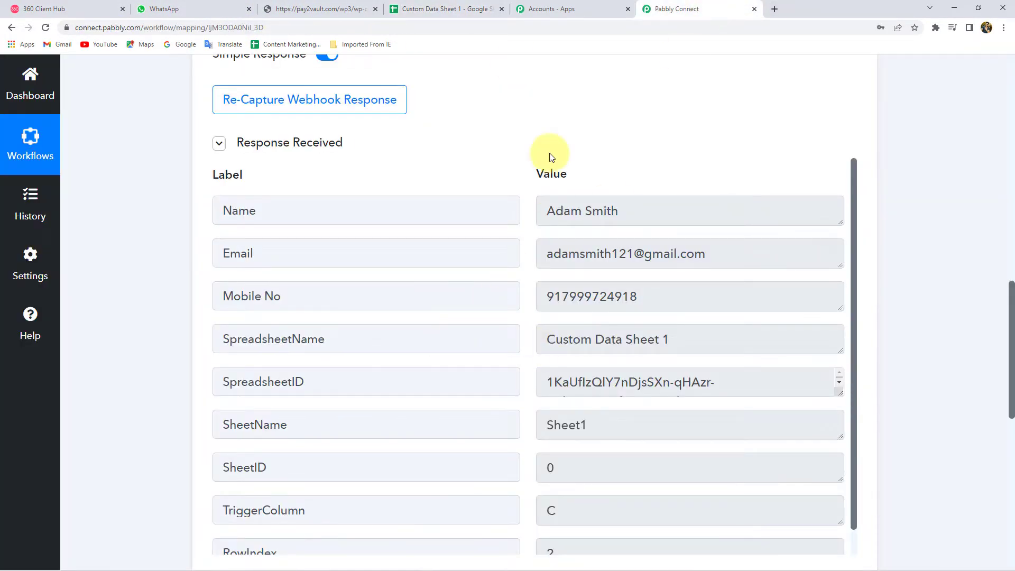
{"action": "left_click", "coordinate": [423, 9]}
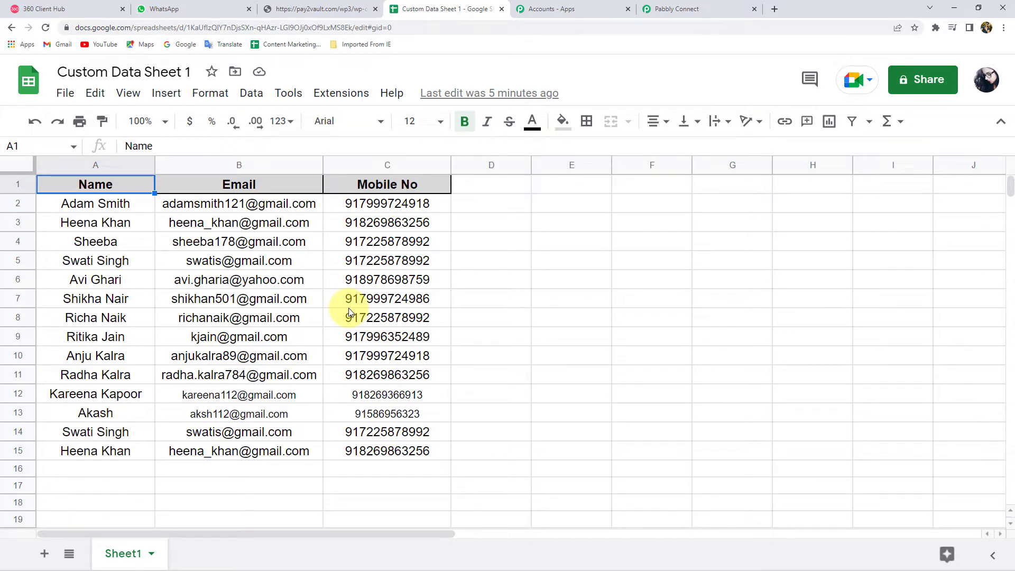
Enable Send On Event for the Pabbly Connect Webhooks add-on in Custom Data Sheet 1
{"action": "left_click", "coordinate": [336, 93]}
{"action": "mouse_move", "coordinate": [390, 303]}
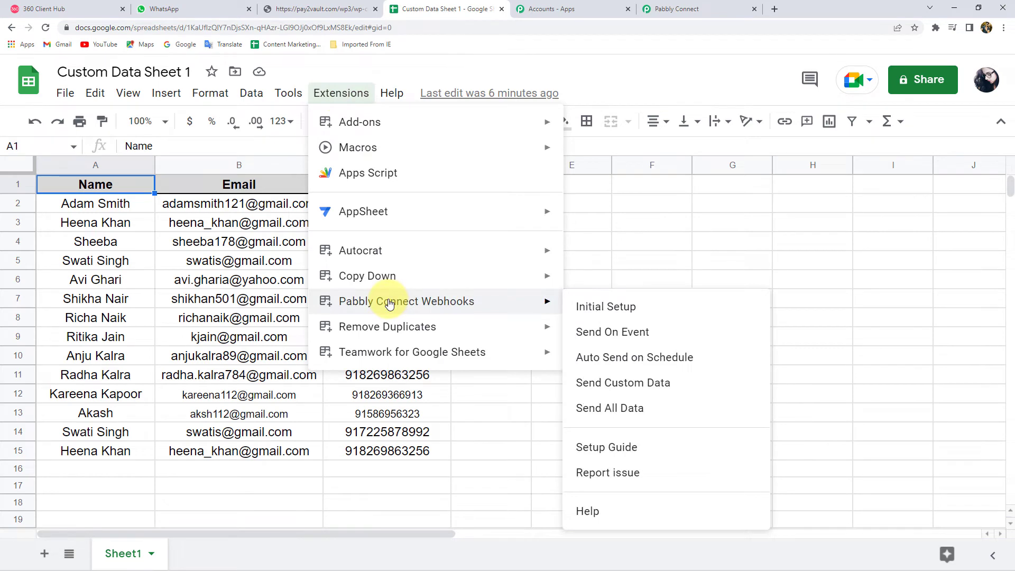
{"action": "left_click", "coordinate": [609, 338]}
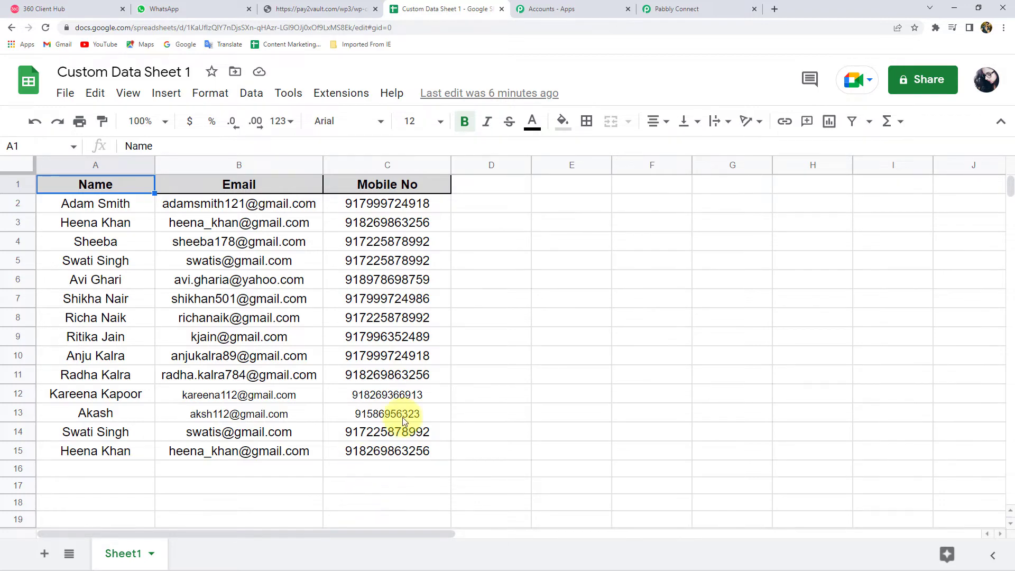
Review the rest of the captured response, the Mobile No column in the sheet, and the hosted MP4 video
{"action": "left_click", "coordinate": [674, 9]}
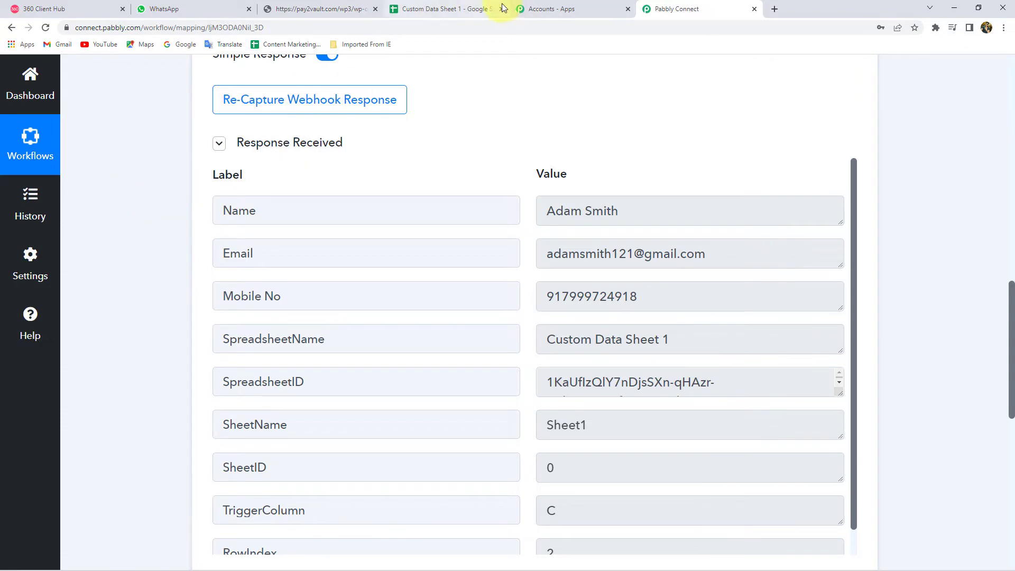
{"action": "scroll", "coordinate": [575, 170], "scroll_direction": "down", "scroll_amount": 1}
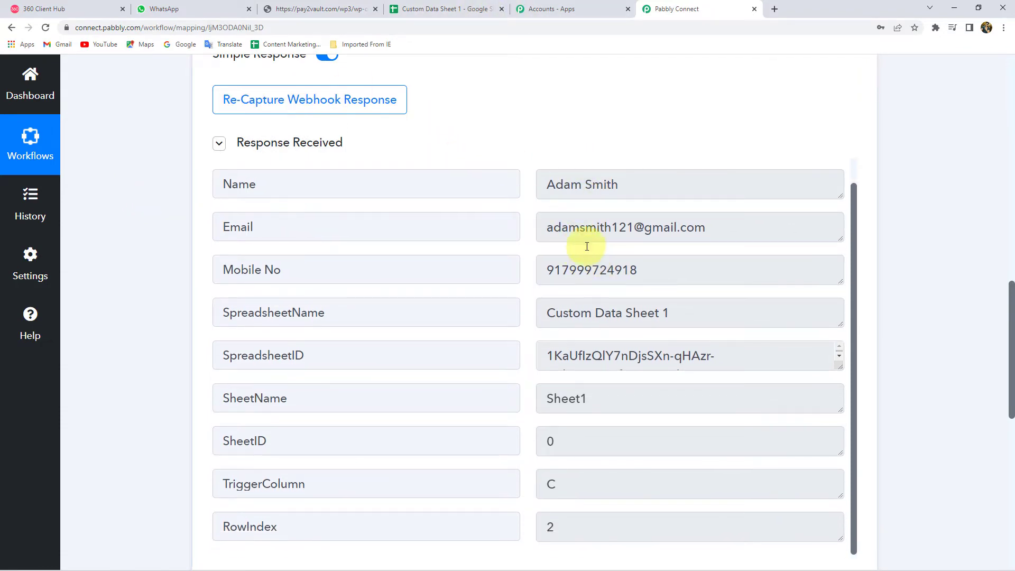
{"action": "left_click", "coordinate": [430, 9]}
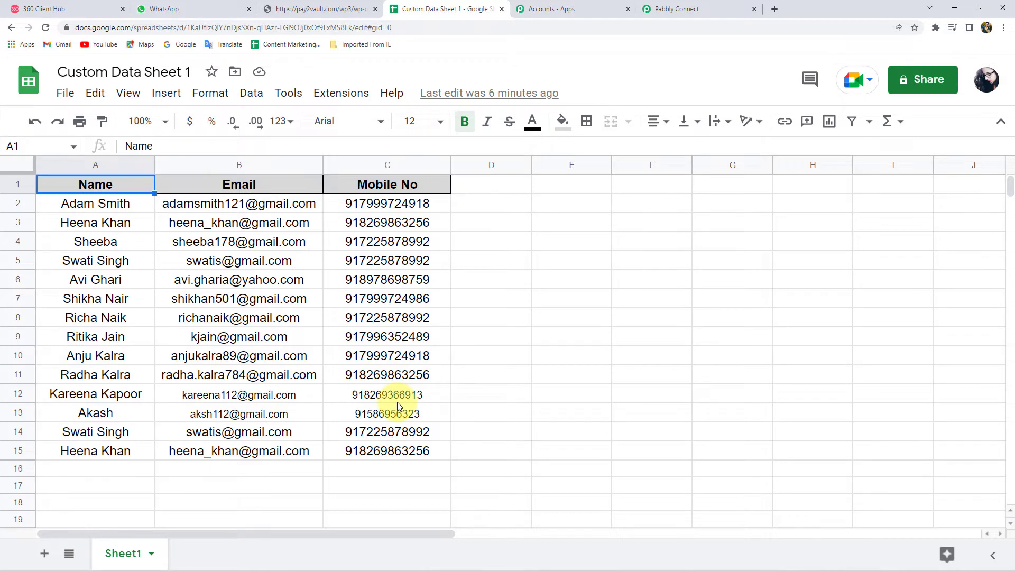
{"action": "left_click", "coordinate": [321, 9]}
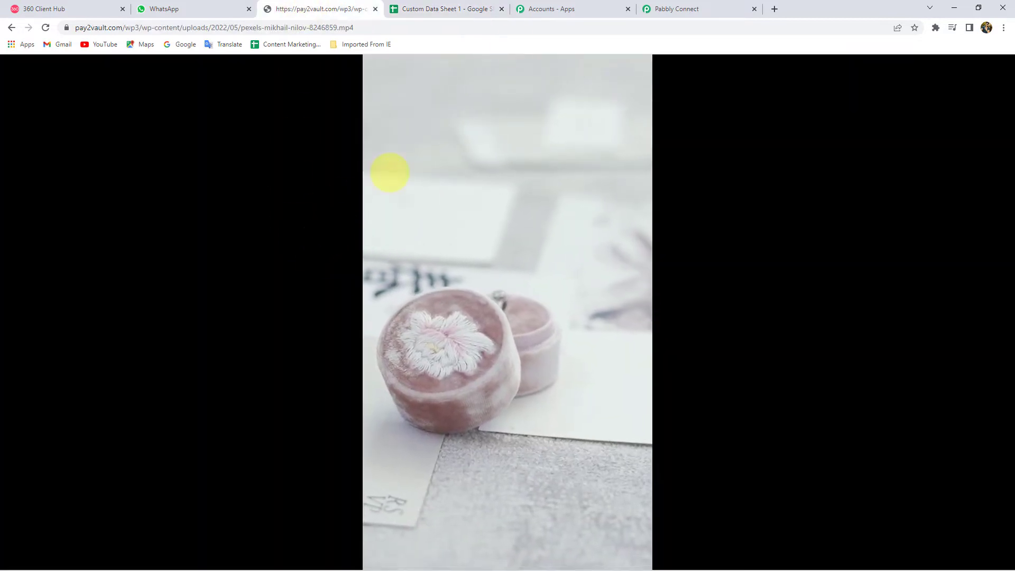
Return to the Pabbly Connect workflow and choose WhatsApp by 360Dialog as the app for the second action
{"action": "left_click", "coordinate": [703, 8]}
{"action": "scroll", "coordinate": [231, 238], "scroll_direction": "down", "scroll_amount": 9}
{"action": "left_click", "coordinate": [487, 241]}
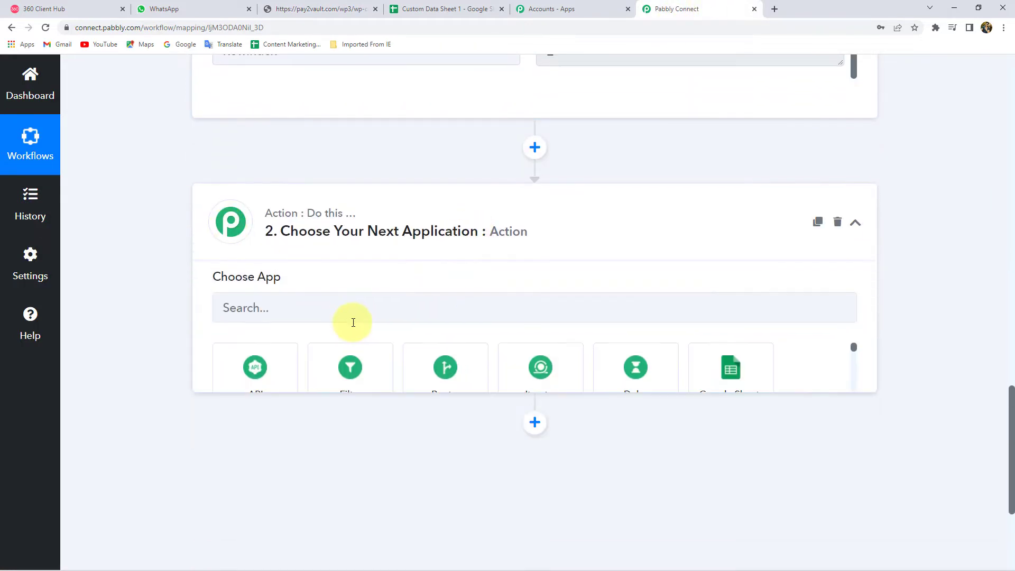
{"action": "left_click", "coordinate": [405, 312]}
{"action": "type", "text": "whta"}
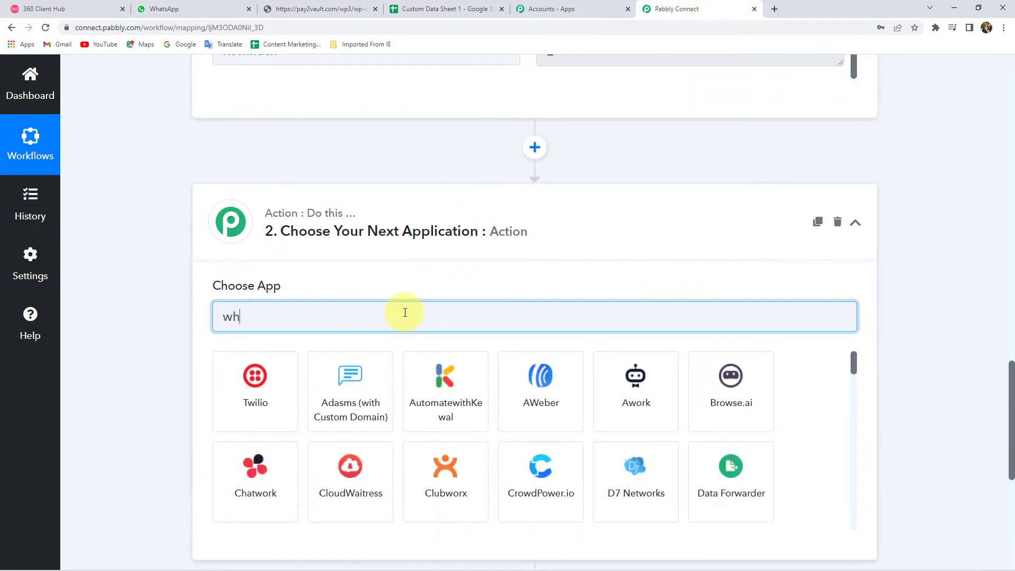
{"action": "key", "text": "BackSpace"}
{"action": "key", "text": "BackSpace"}
{"action": "type", "text": "a"}
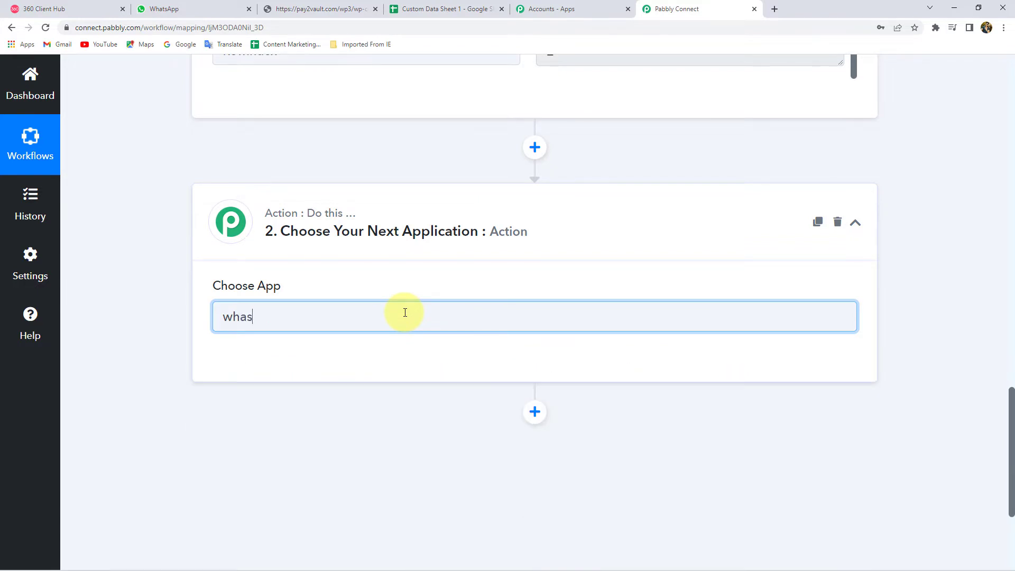
{"action": "left_click", "coordinate": [364, 382]}
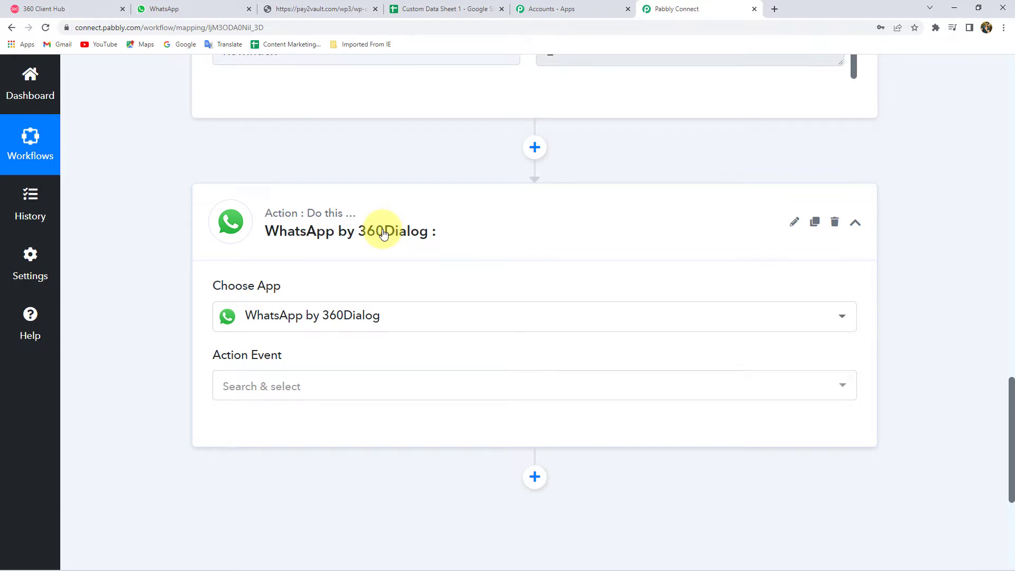
Set the WhatsApp by 360Dialog action event to Send Template Message
{"action": "scroll", "coordinate": [211, 296], "scroll_direction": "down", "scroll_amount": 2}
{"action": "left_click", "coordinate": [262, 277]}
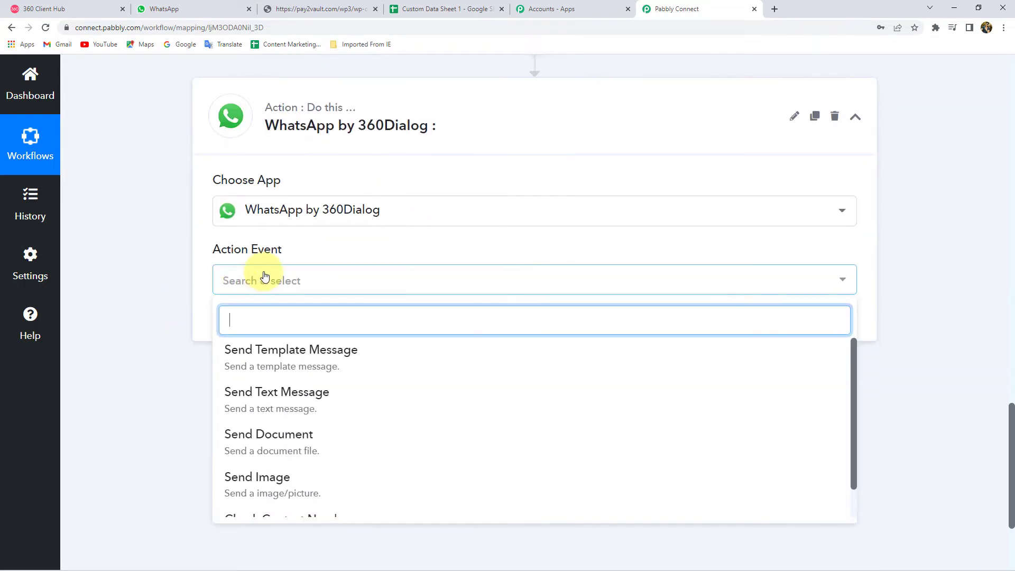
{"action": "left_click", "coordinate": [290, 362]}
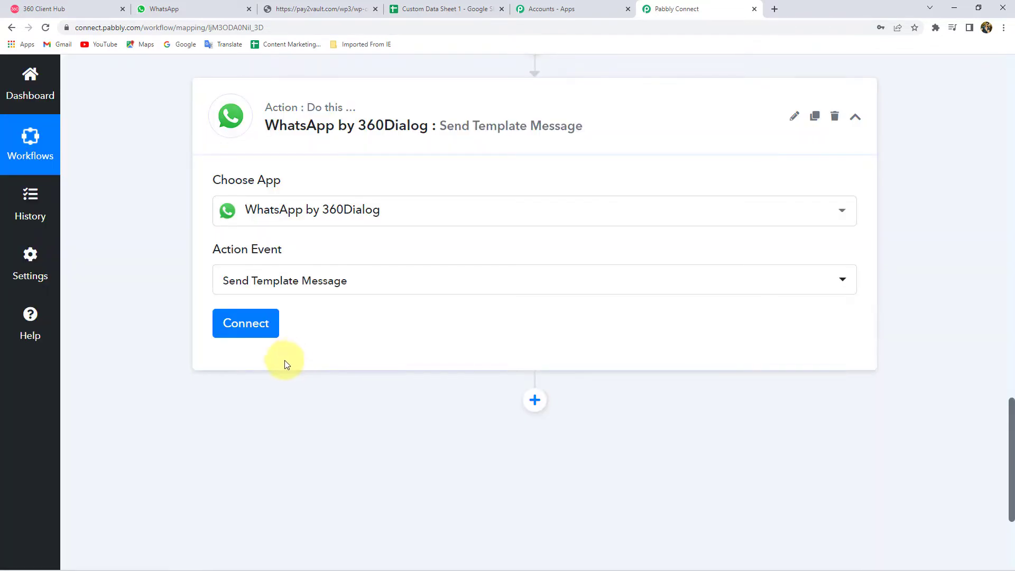
Bring up the form for adding a new WhatsApp by 360Dialog connection to view its API Key and Domain fields
{"action": "left_click", "coordinate": [259, 331]}
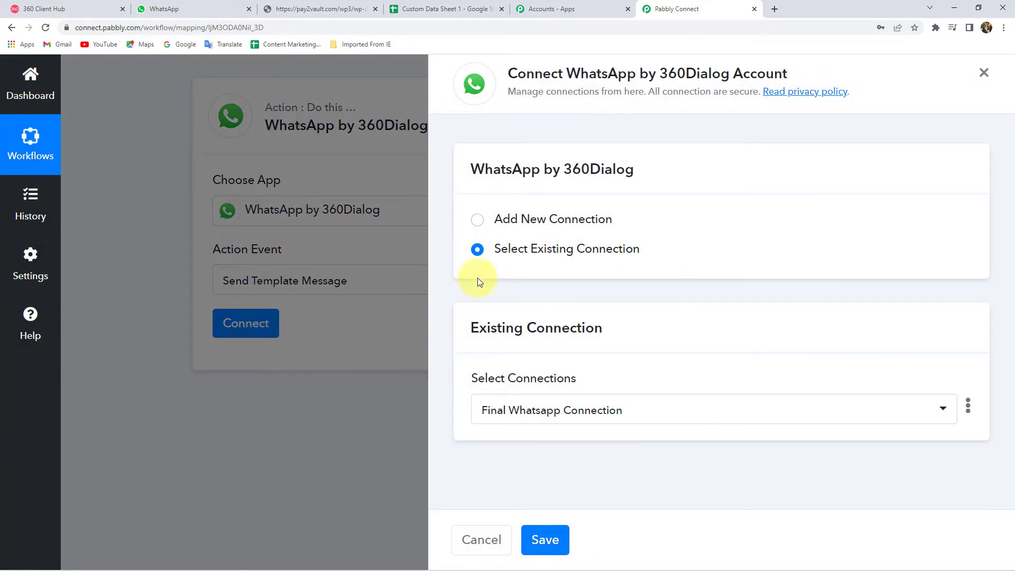
{"action": "left_click", "coordinate": [530, 219]}
{"action": "scroll", "coordinate": [474, 319], "scroll_direction": "down", "scroll_amount": 3}
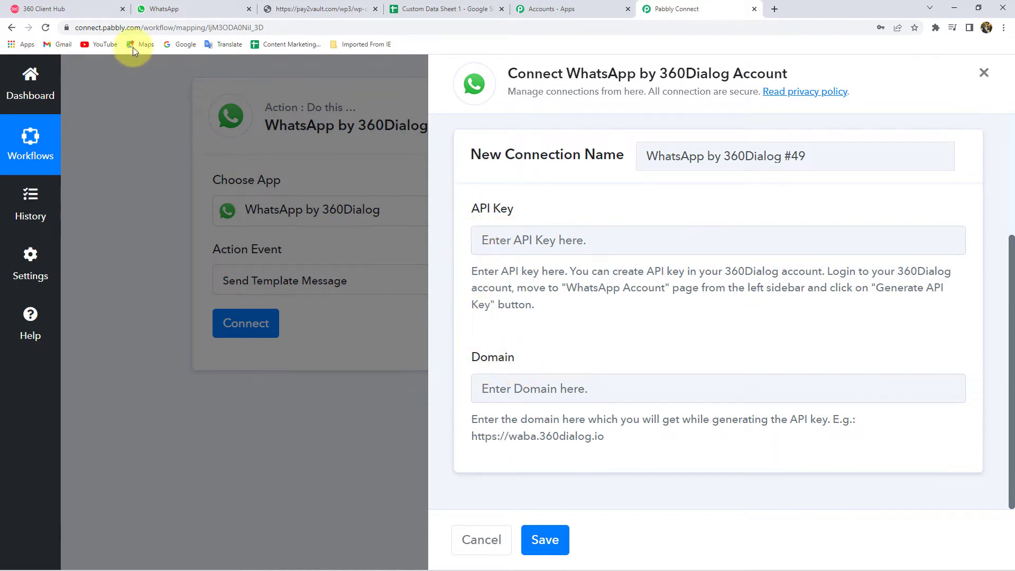
Switch to 360 Client Hub and open the WhatsApp Accounts page to locate where the API key is generated
{"action": "left_click", "coordinate": [41, 9]}
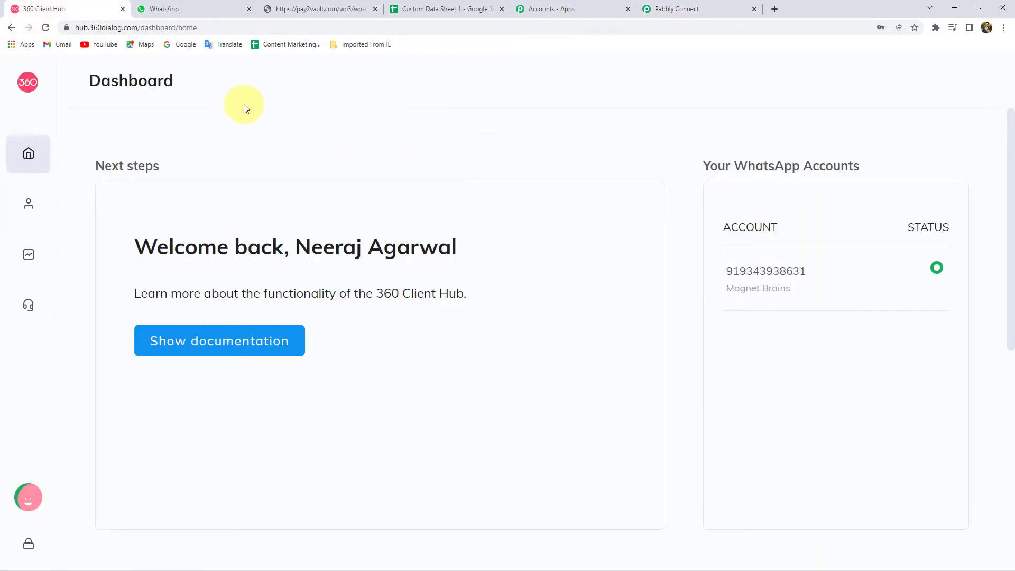
{"action": "double_click", "coordinate": [121, 84]}
{"action": "left_click", "coordinate": [237, 88]}
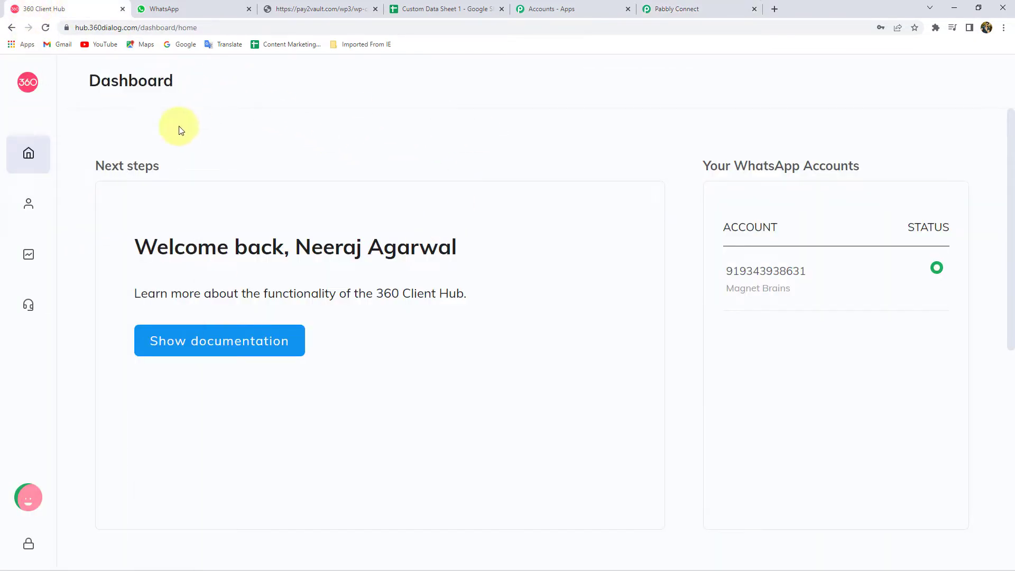
{"action": "mouse_move", "coordinate": [11, 204]}
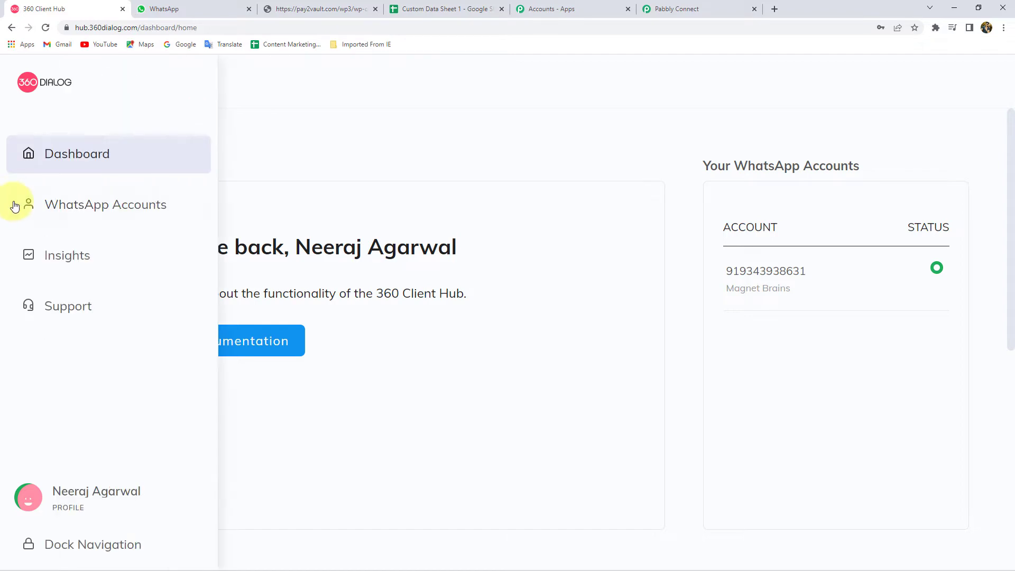
{"action": "left_click", "coordinate": [106, 210]}
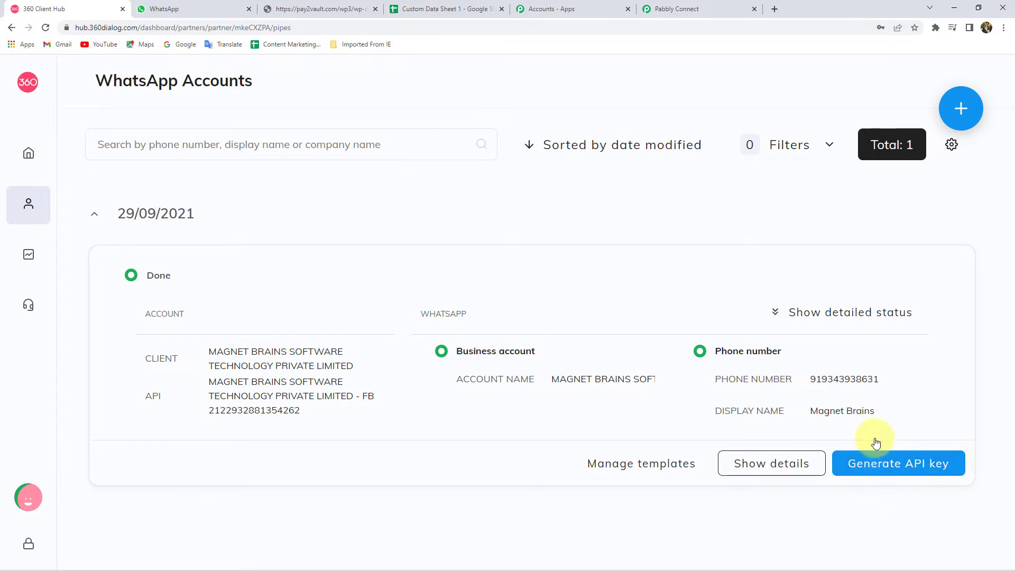
{"action": "left_click", "coordinate": [671, 8]}
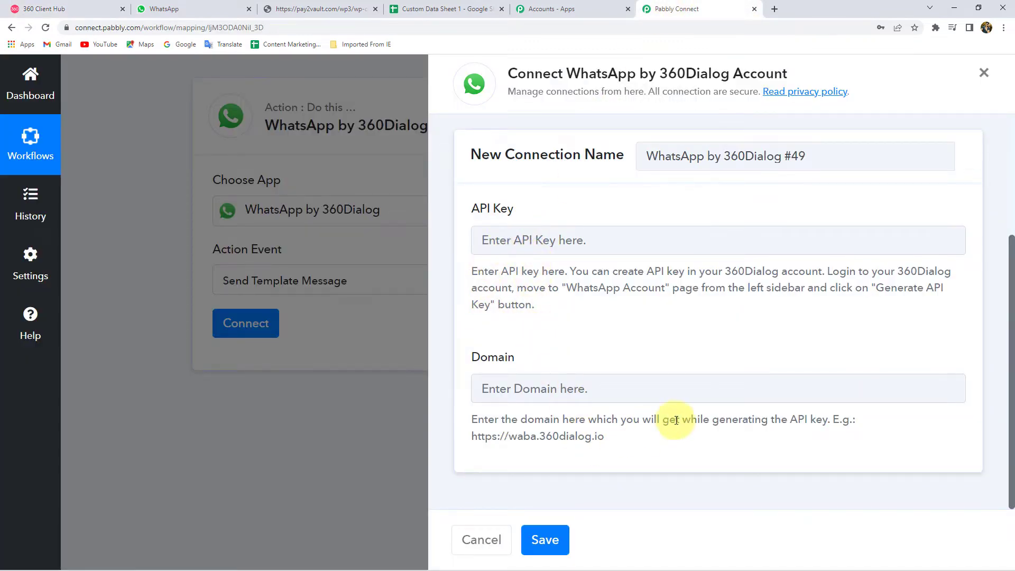
{"action": "double_click", "coordinate": [545, 420]}
{"action": "left_click", "coordinate": [581, 419]}
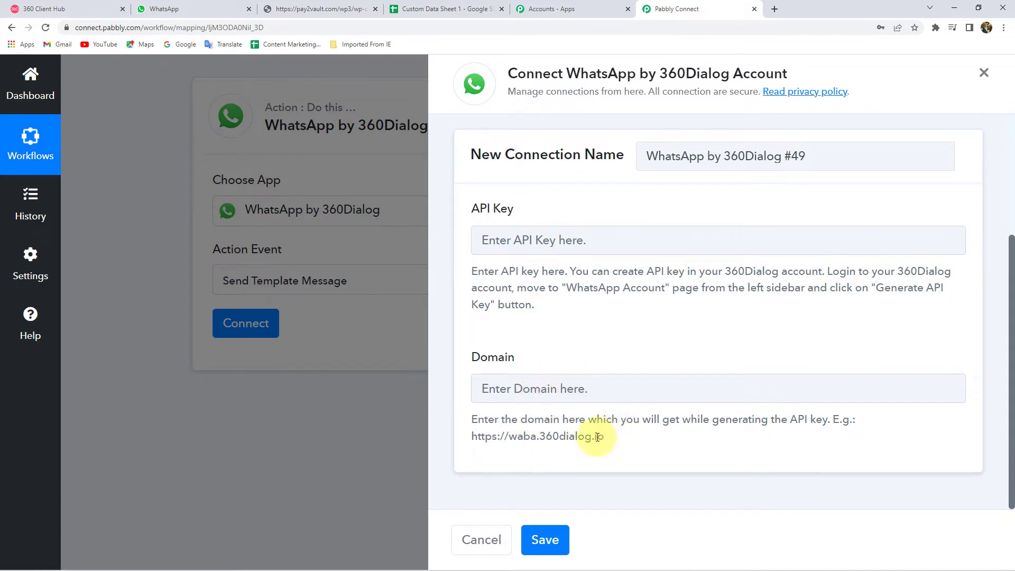
{"action": "left_click_drag", "start_coordinate": [608, 437], "coordinate": [470, 447]}
{"action": "key", "text": "ctrl+c"}
{"action": "left_click", "coordinate": [542, 389]}
{"action": "key", "text": "ctrl+v"}
{"action": "left_click_drag", "start_coordinate": [640, 389], "coordinate": [389, 405]}
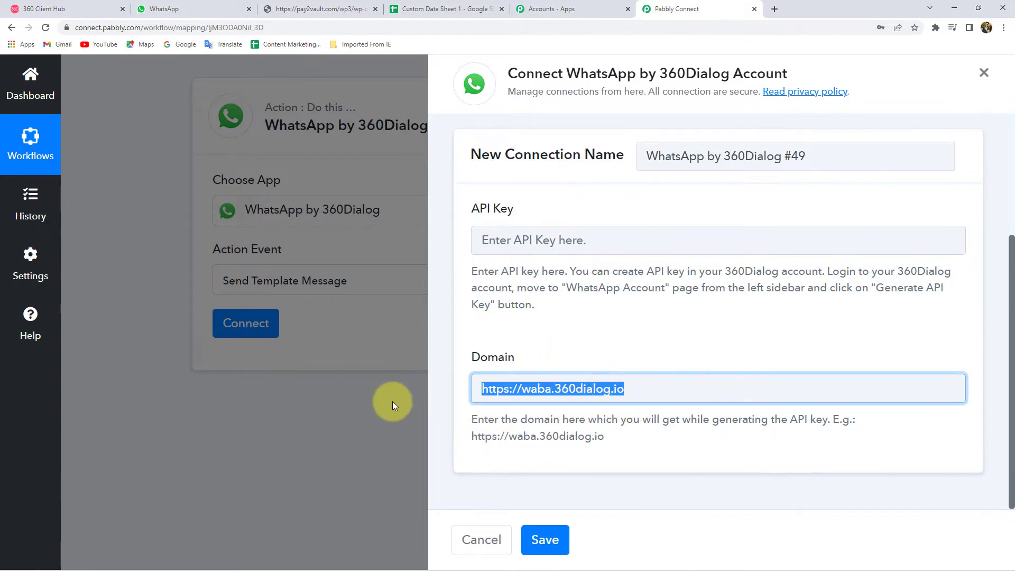
{"action": "key", "text": "BackSpace"}
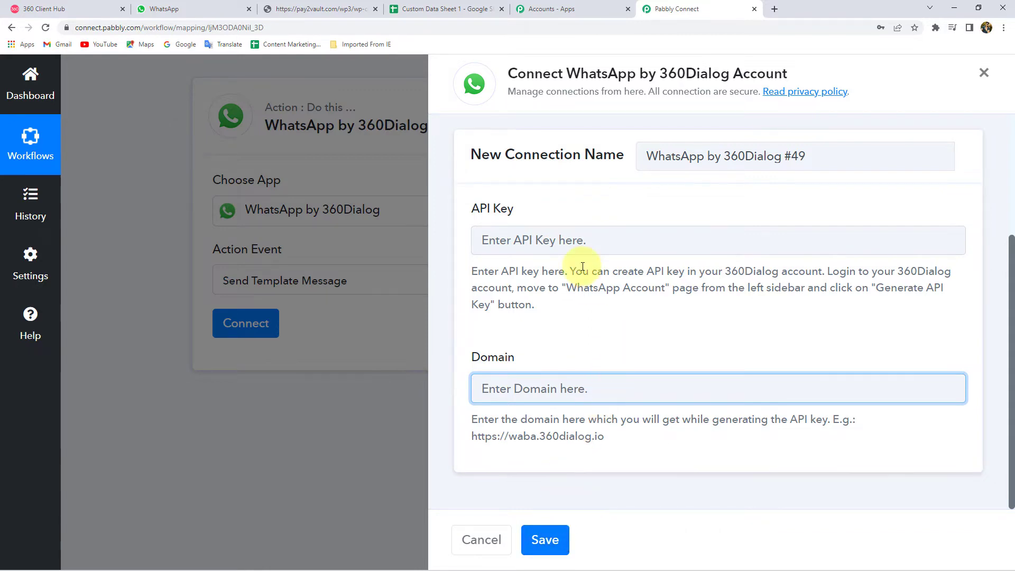
{"action": "left_click", "coordinate": [292, 128]}
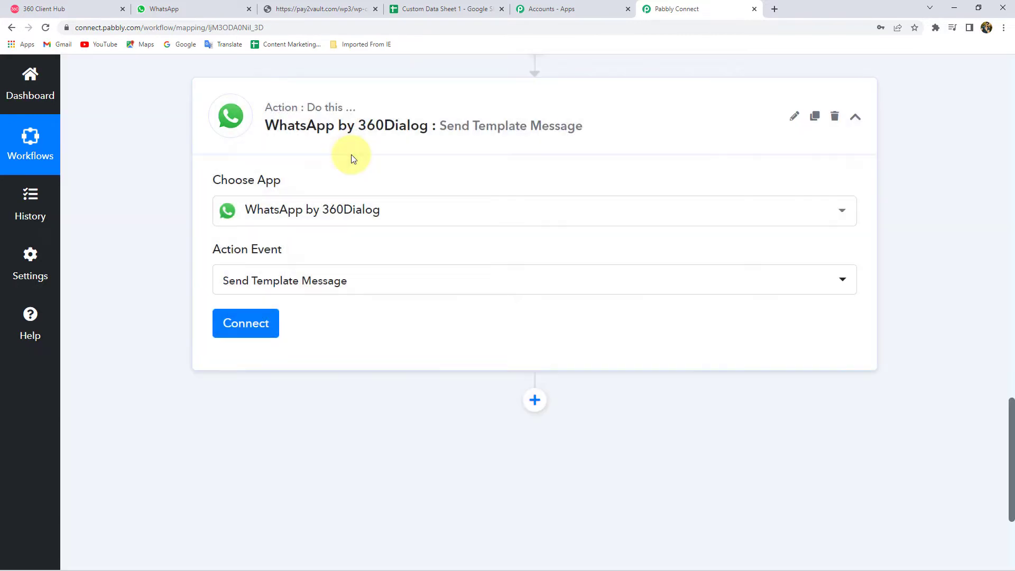
Connect the WhatsApp action using the existing connection Final Whatsapp Connection and save it
{"action": "left_click", "coordinate": [256, 324]}
{"action": "left_click", "coordinate": [37, 7]}
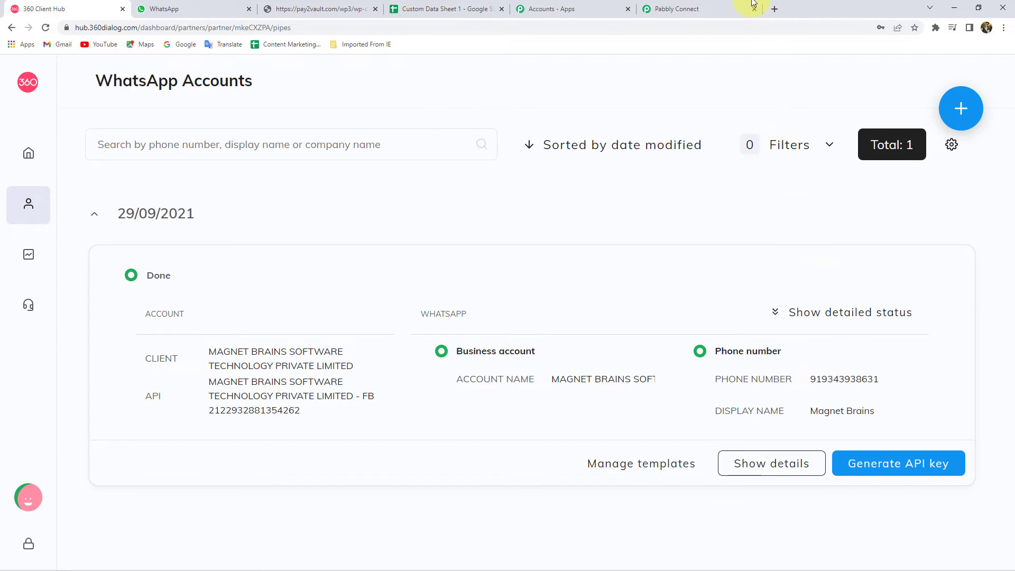
{"action": "left_click", "coordinate": [679, 9]}
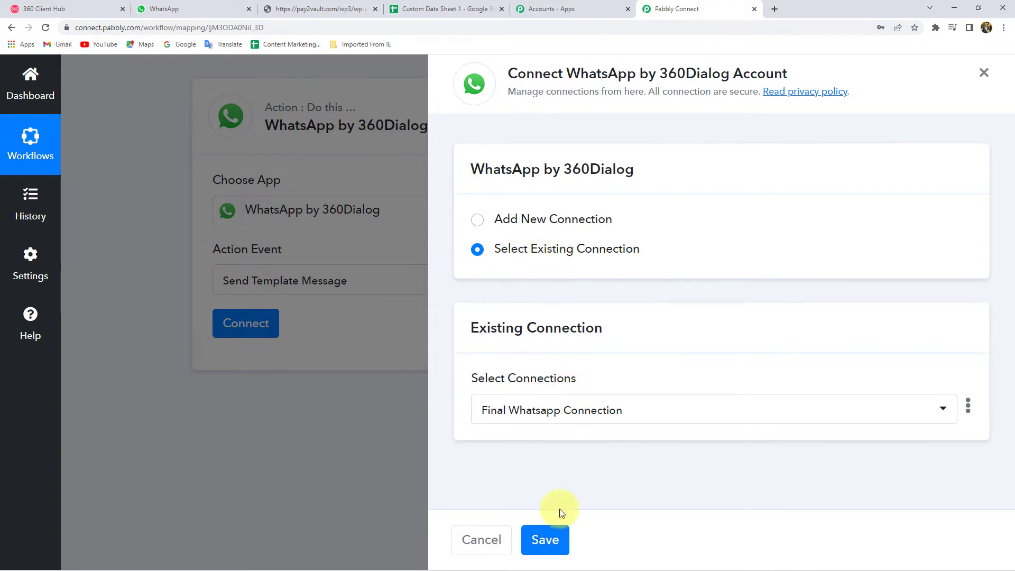
{"action": "left_click", "coordinate": [544, 540]}
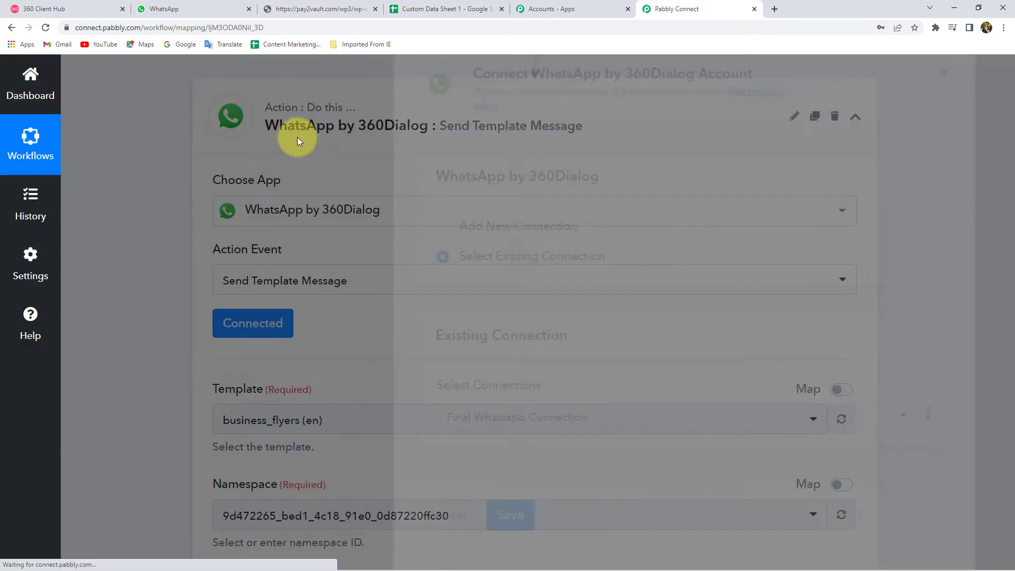
Review the template message fields of the WhatsApp action and browse the available template options
{"action": "scroll", "coordinate": [257, 331], "scroll_direction": "down", "scroll_amount": 1}
{"action": "scroll", "coordinate": [258, 329], "scroll_direction": "down", "scroll_amount": 1}
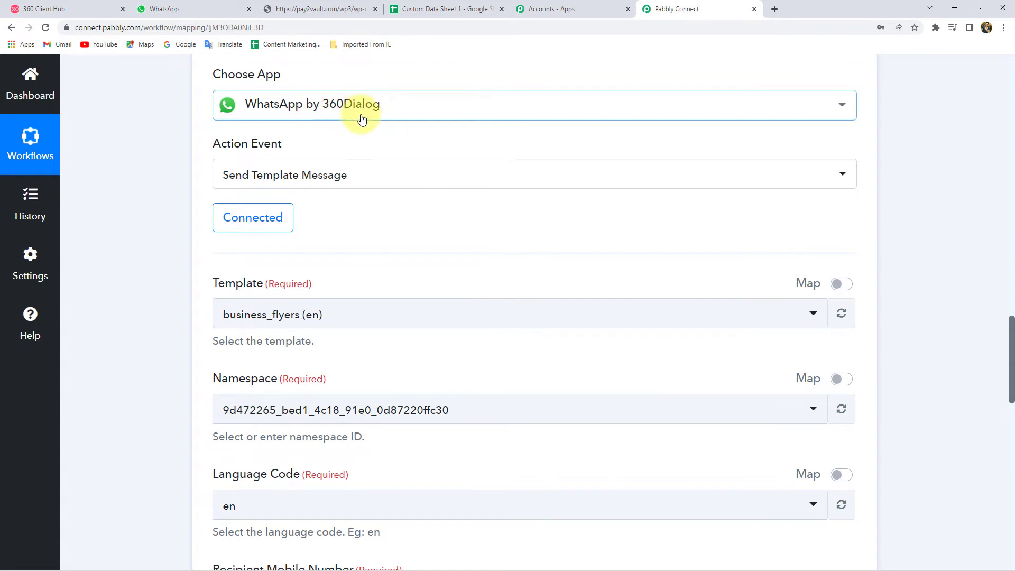
{"action": "scroll", "coordinate": [363, 181], "scroll_direction": "down", "scroll_amount": 3}
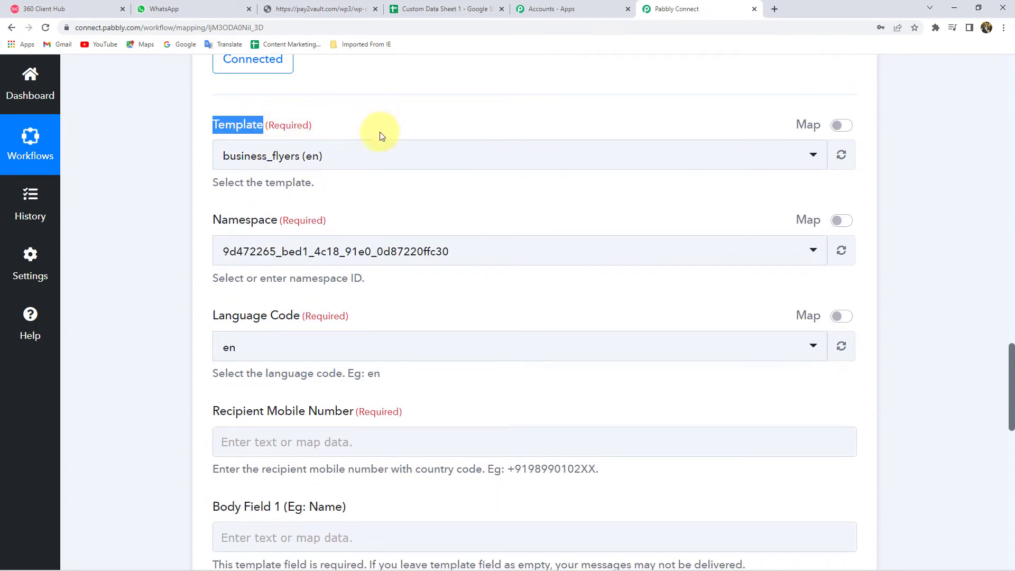
{"action": "left_click", "coordinate": [378, 115]}
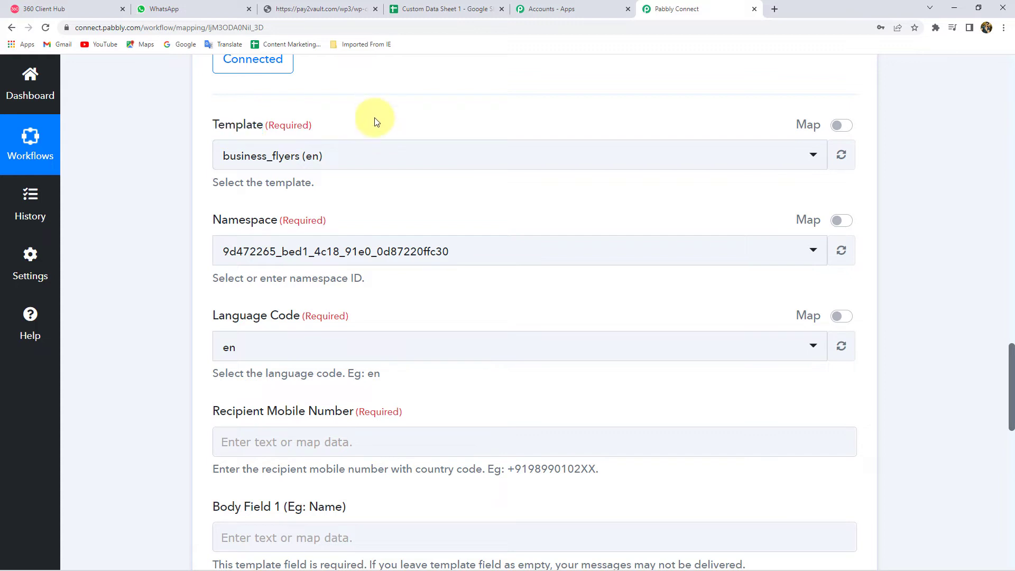
{"action": "left_click", "coordinate": [359, 160]}
{"action": "scroll", "coordinate": [309, 317], "scroll_direction": "down", "scroll_amount": 4}
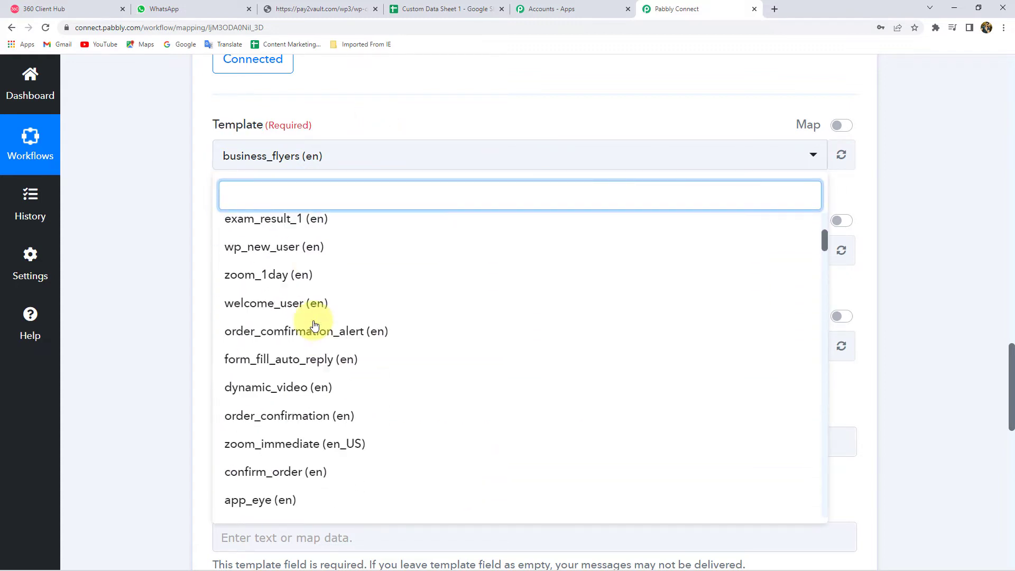
{"action": "scroll", "coordinate": [311, 320], "scroll_direction": "up", "scroll_amount": 4}
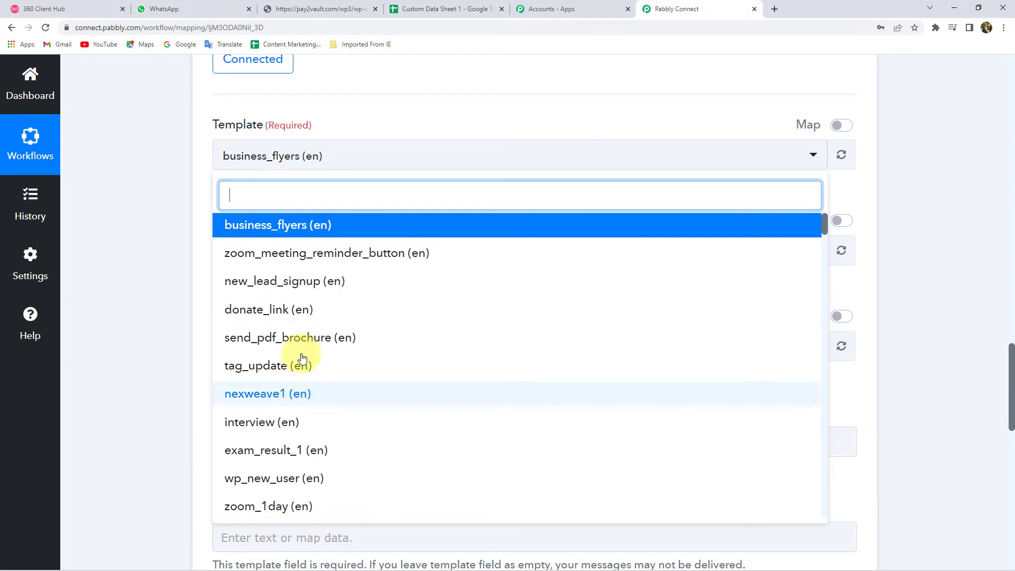
{"action": "scroll", "coordinate": [314, 315], "scroll_direction": "down", "scroll_amount": 4}
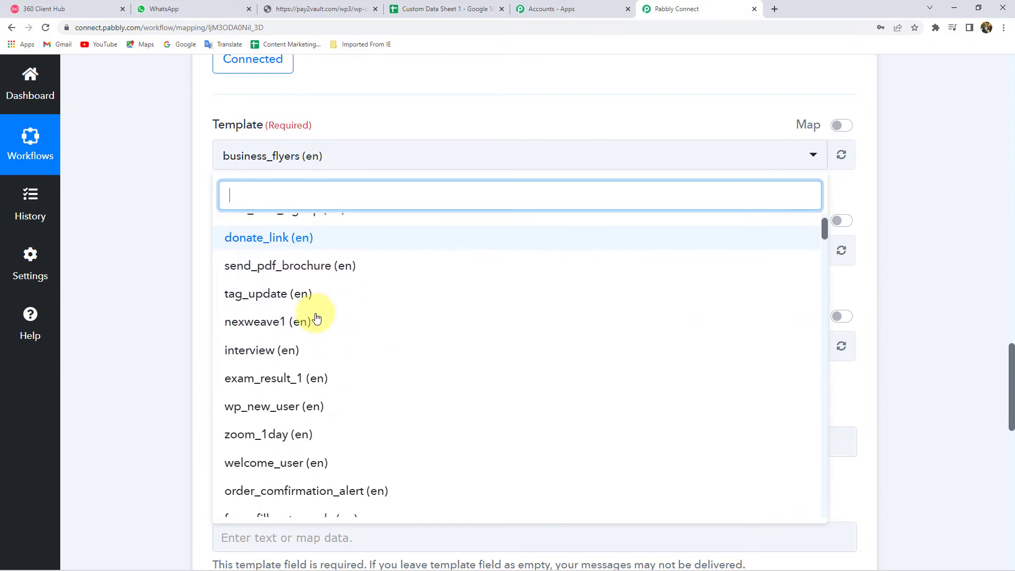
{"action": "scroll", "coordinate": [316, 317], "scroll_direction": "down", "scroll_amount": 5}
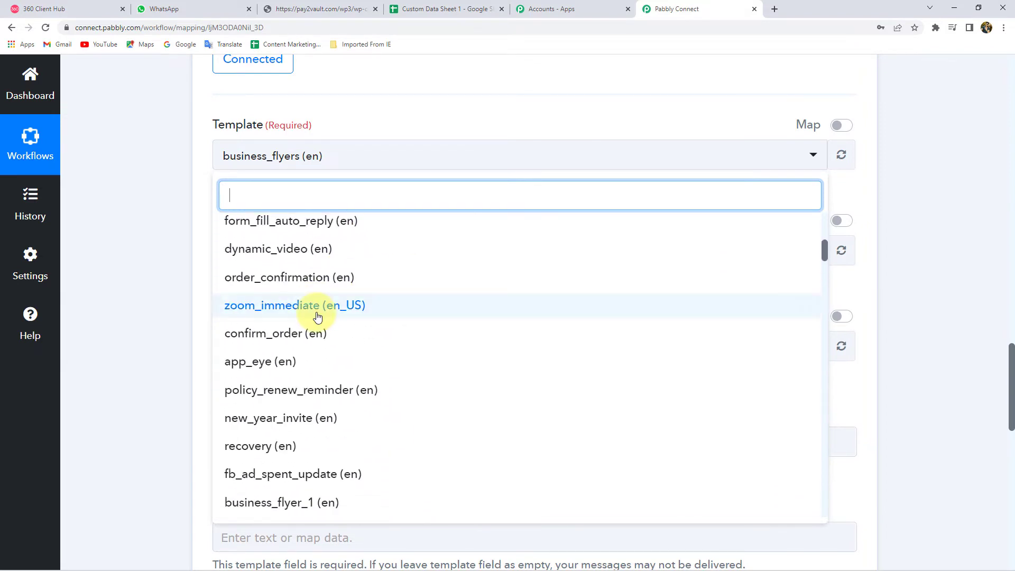
{"action": "scroll", "coordinate": [318, 316], "scroll_direction": "up", "scroll_amount": 2}
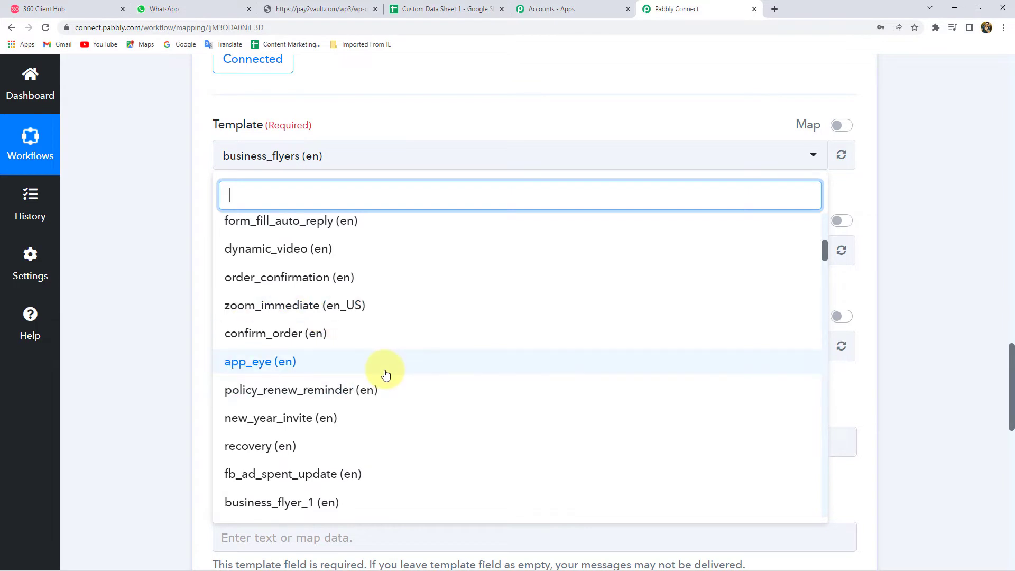
Open the WhatsApp account's template management in 360 Client Hub and browse the existing templates
{"action": "left_click", "coordinate": [68, 8]}
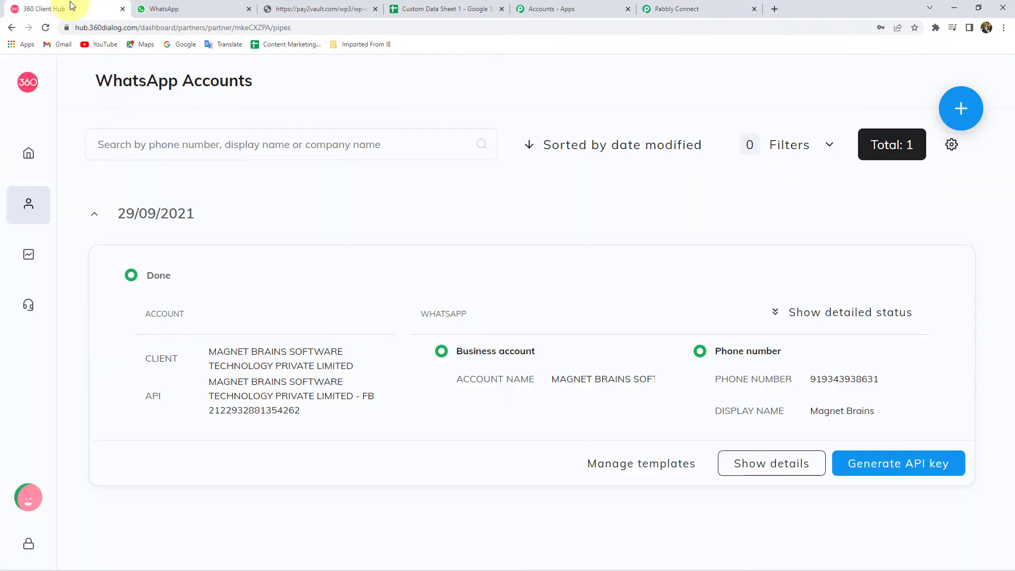
{"action": "left_click", "coordinate": [650, 464]}
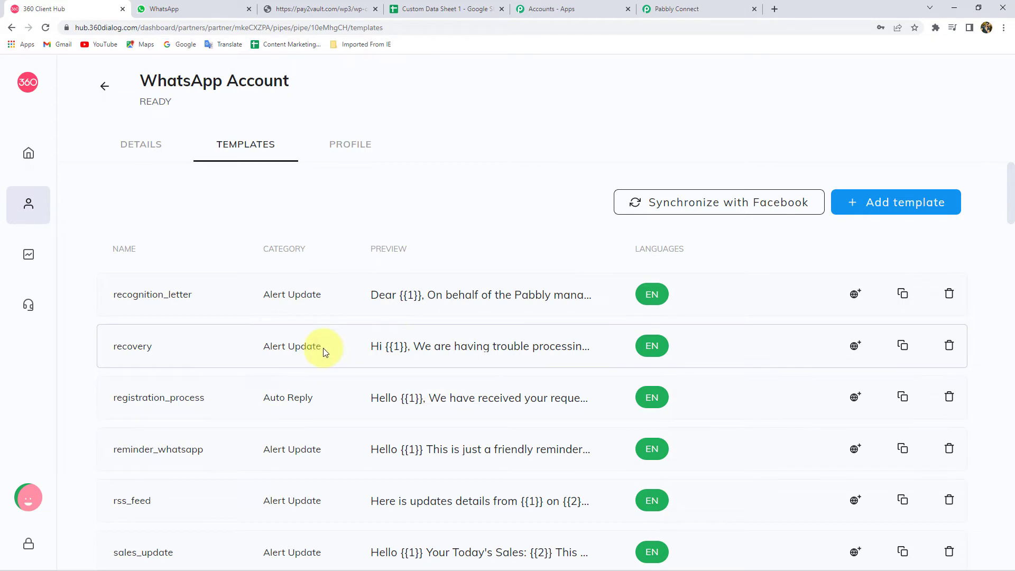
{"action": "scroll", "coordinate": [387, 374], "scroll_direction": "down", "scroll_amount": 5}
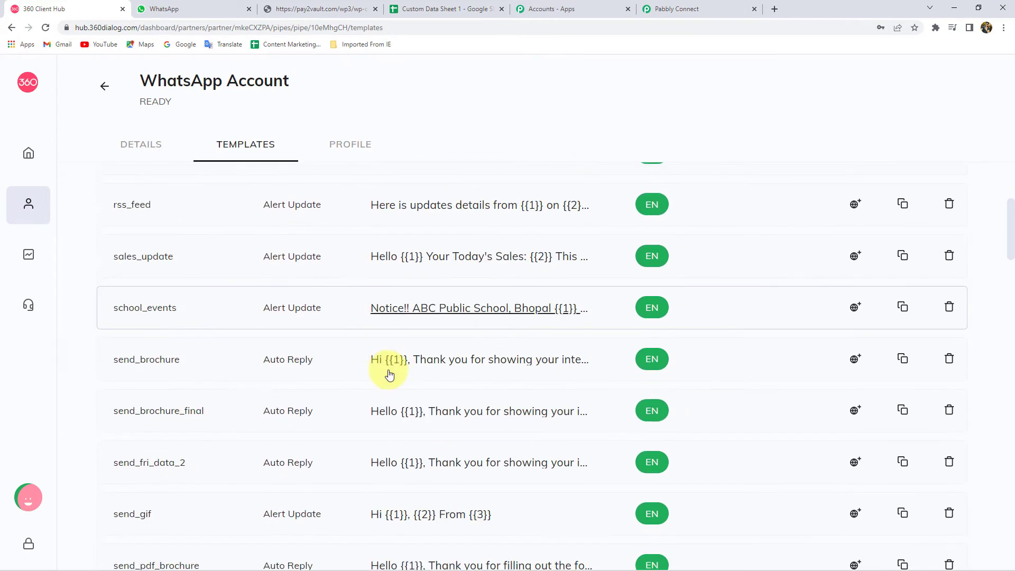
{"action": "scroll", "coordinate": [390, 370], "scroll_direction": "down", "scroll_amount": 8}
{"action": "scroll", "coordinate": [391, 365], "scroll_direction": "up", "scroll_amount": 12}
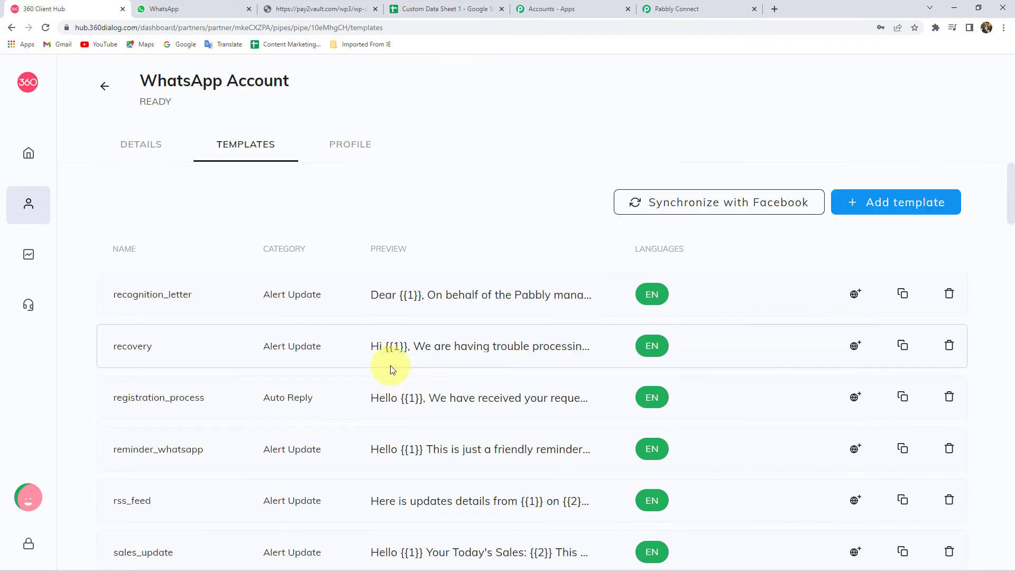
Examine the fields for adding a new template, close the form without creating one, and return to the template list
{"action": "left_click", "coordinate": [905, 205]}
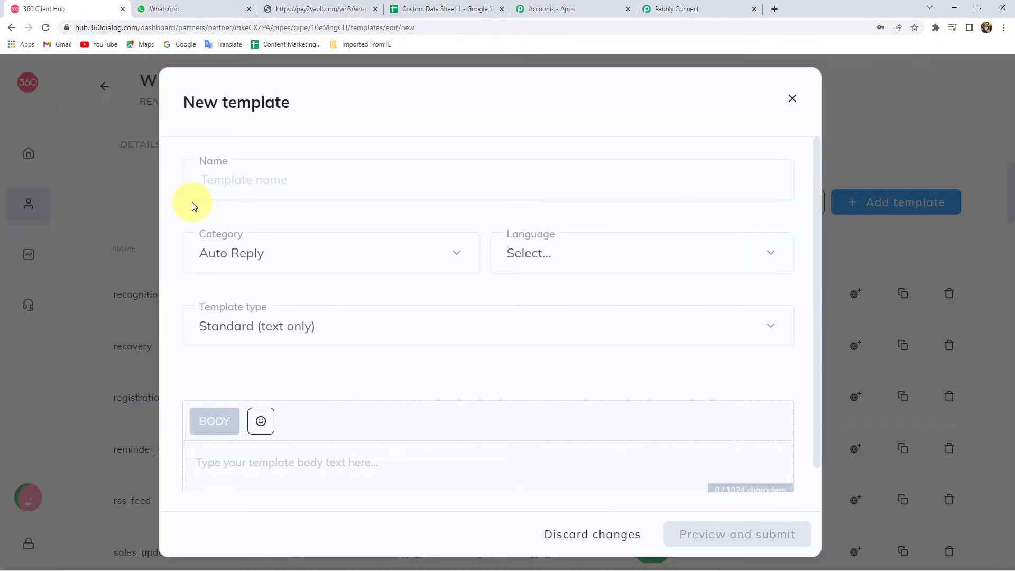
{"action": "scroll", "coordinate": [258, 339], "scroll_direction": "down", "scroll_amount": 2}
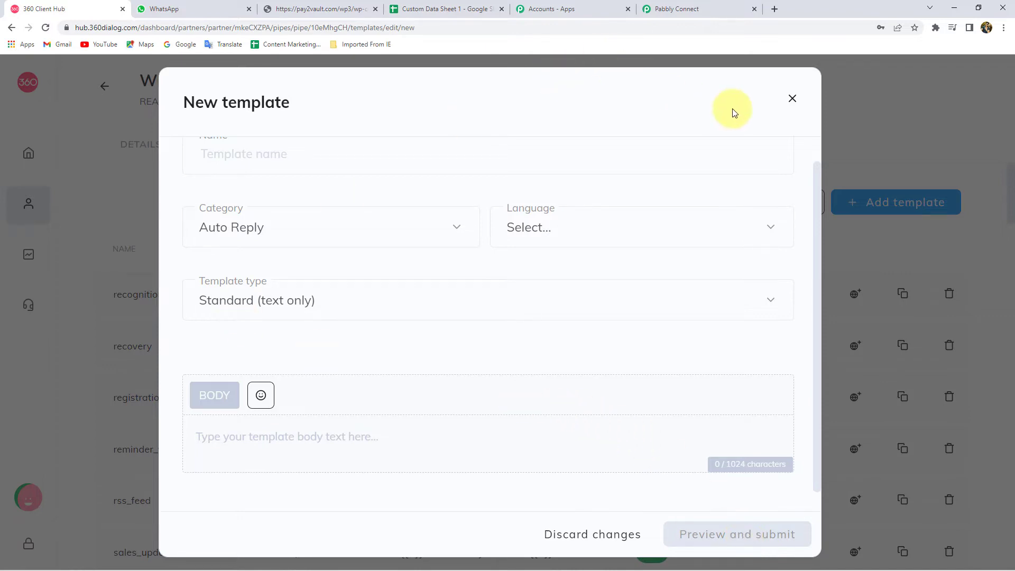
{"action": "left_click", "coordinate": [793, 99]}
{"action": "scroll", "coordinate": [332, 314], "scroll_direction": "down", "scroll_amount": 4}
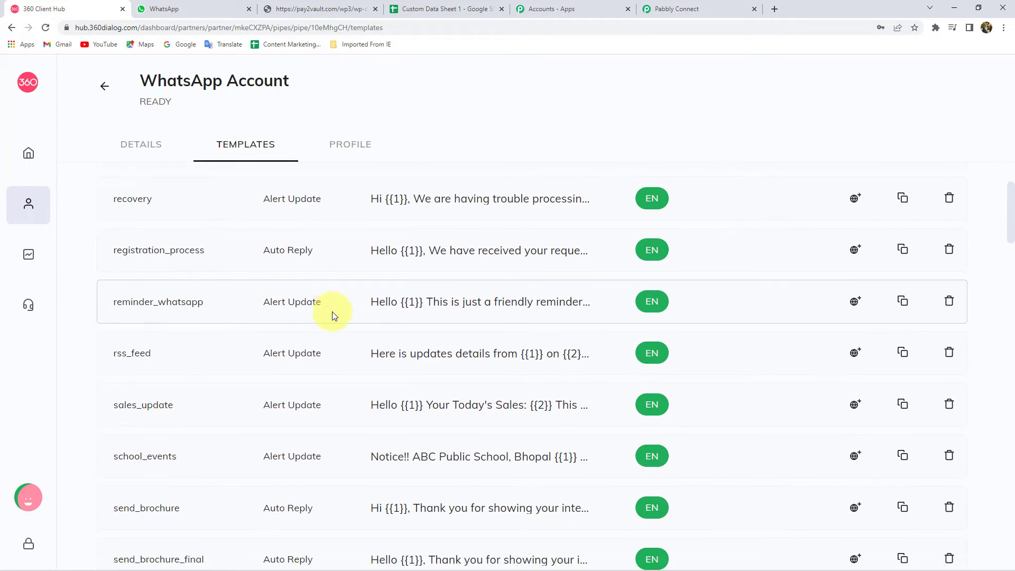
Search the template list for "Wed" and open the preview of the wed_invitation template
{"action": "key", "text": "ctrl+f"}
{"action": "type", "text": "We"}
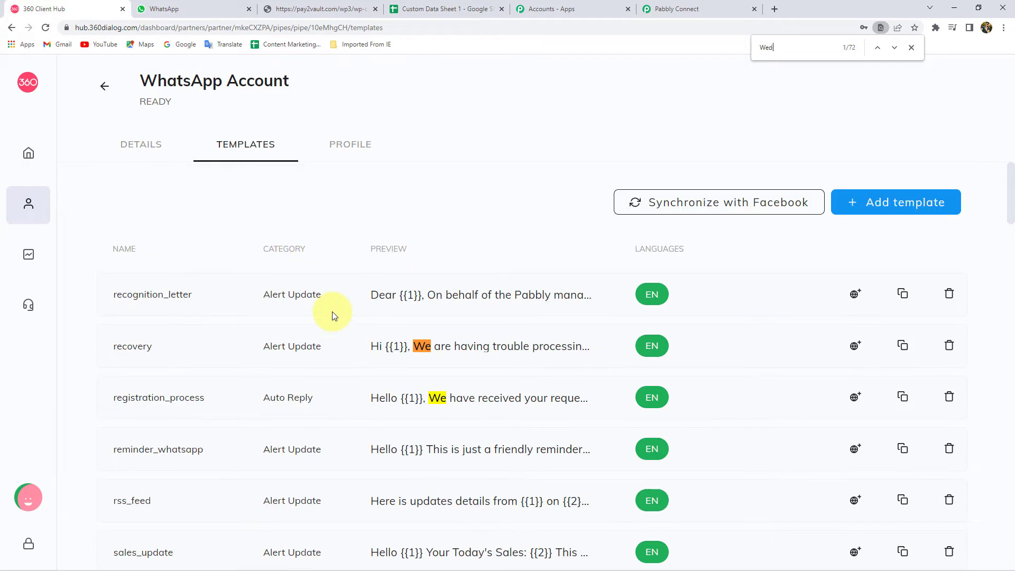
{"action": "type", "text": "d"}
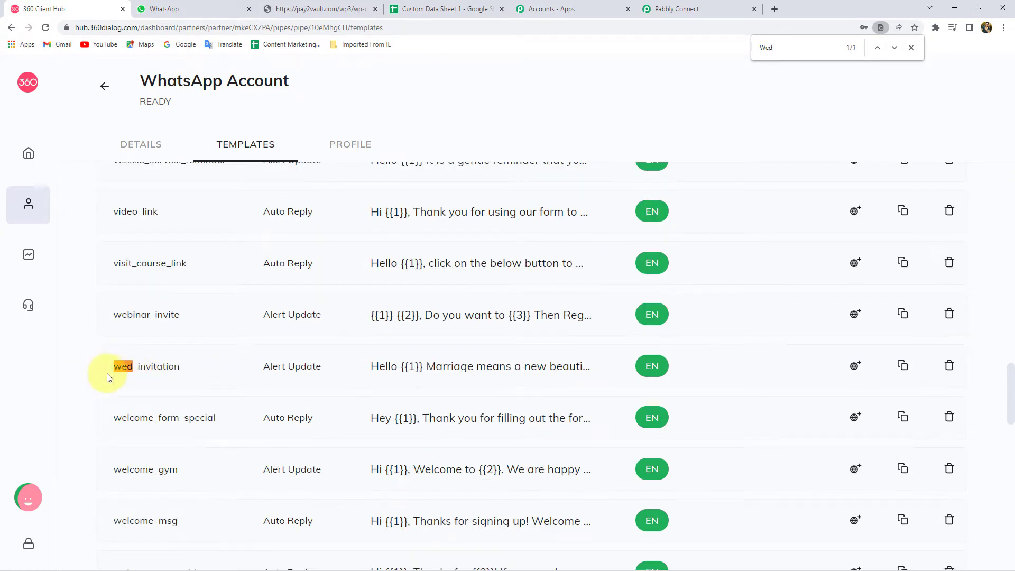
{"action": "left_click", "coordinate": [912, 48]}
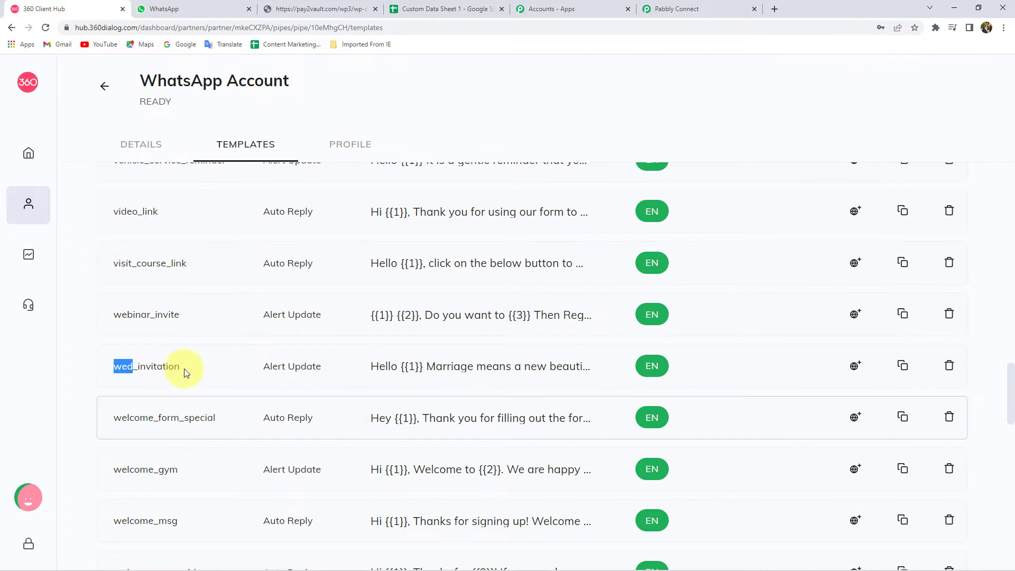
{"action": "left_click", "coordinate": [493, 368]}
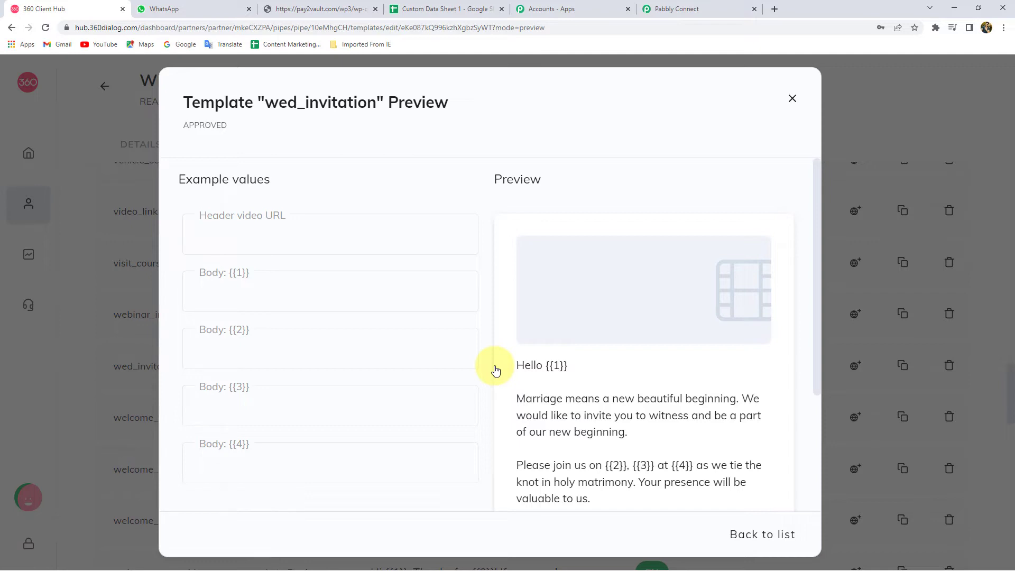
Examine the wed_invitation preview, covering the header video, the message text and the numbered body variables
{"action": "scroll", "coordinate": [497, 369], "scroll_direction": "down", "scroll_amount": 3}
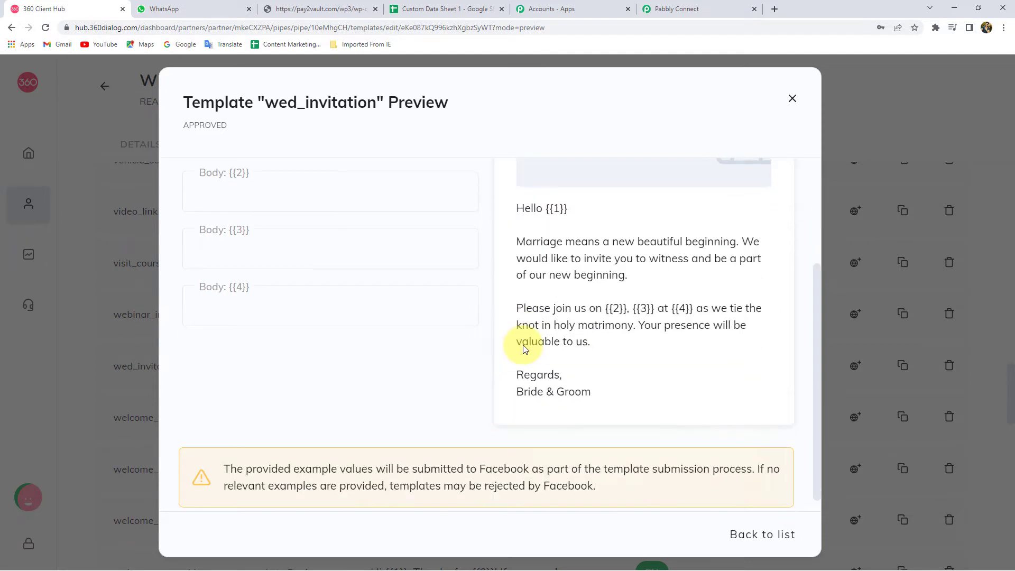
{"action": "scroll", "coordinate": [521, 358], "scroll_direction": "up", "scroll_amount": 2}
{"action": "scroll", "coordinate": [523, 362], "scroll_direction": "up", "scroll_amount": 1}
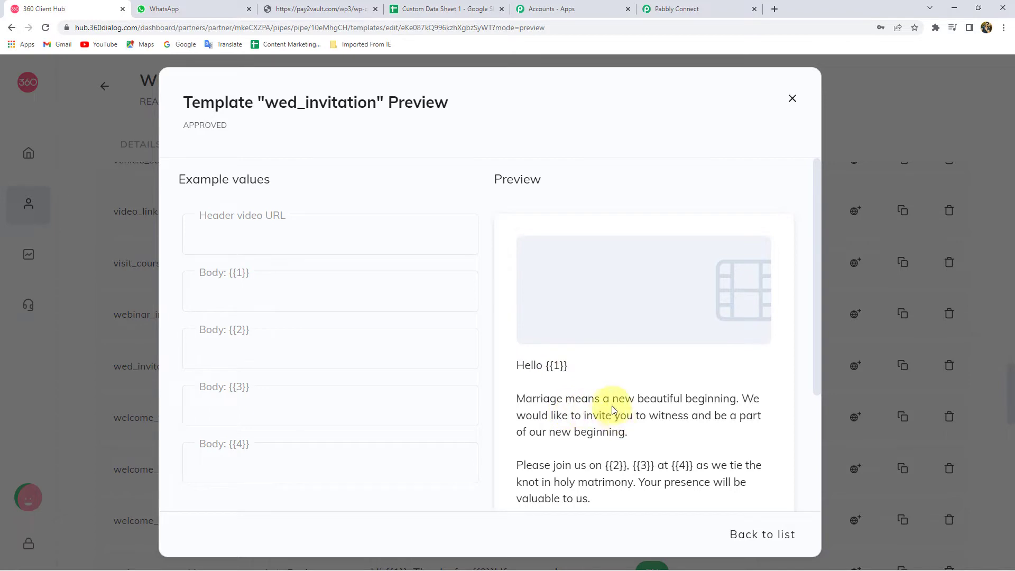
{"action": "scroll", "coordinate": [654, 409], "scroll_direction": "down", "scroll_amount": 1}
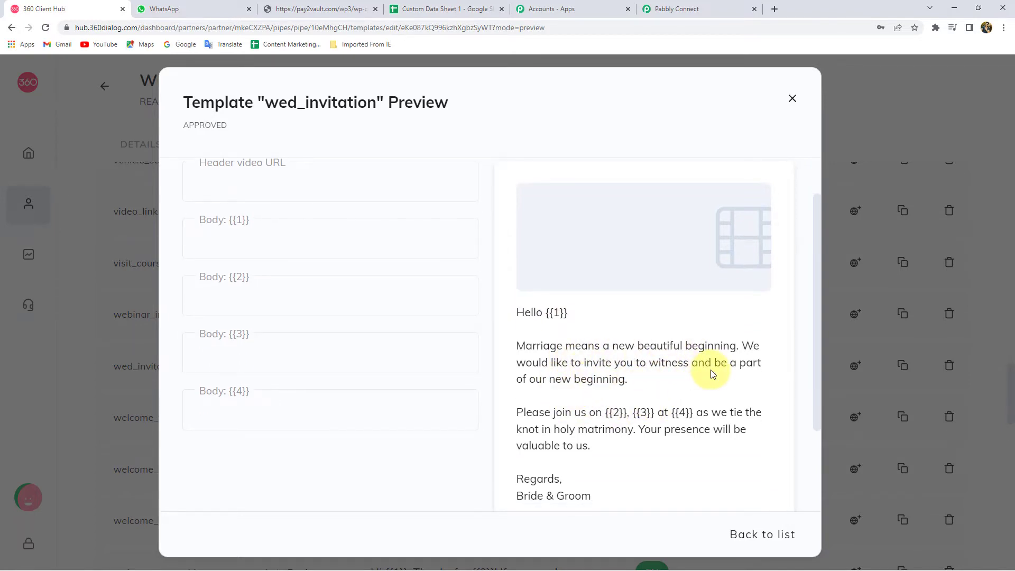
{"action": "scroll", "coordinate": [587, 389], "scroll_direction": "down", "scroll_amount": 2}
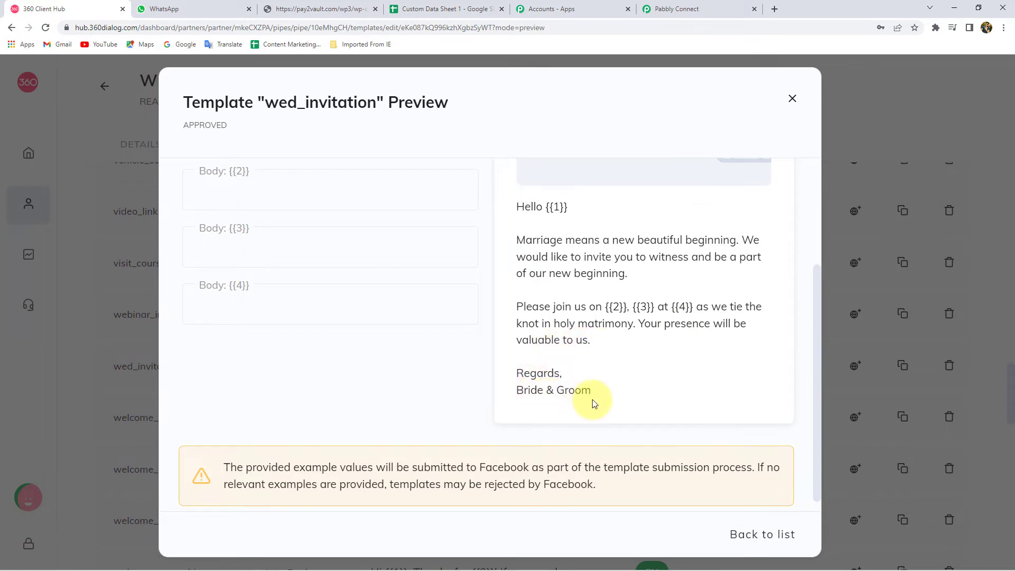
{"action": "scroll", "coordinate": [593, 404], "scroll_direction": "up", "scroll_amount": 3}
{"action": "scroll", "coordinate": [617, 363], "scroll_direction": "down", "scroll_amount": 2}
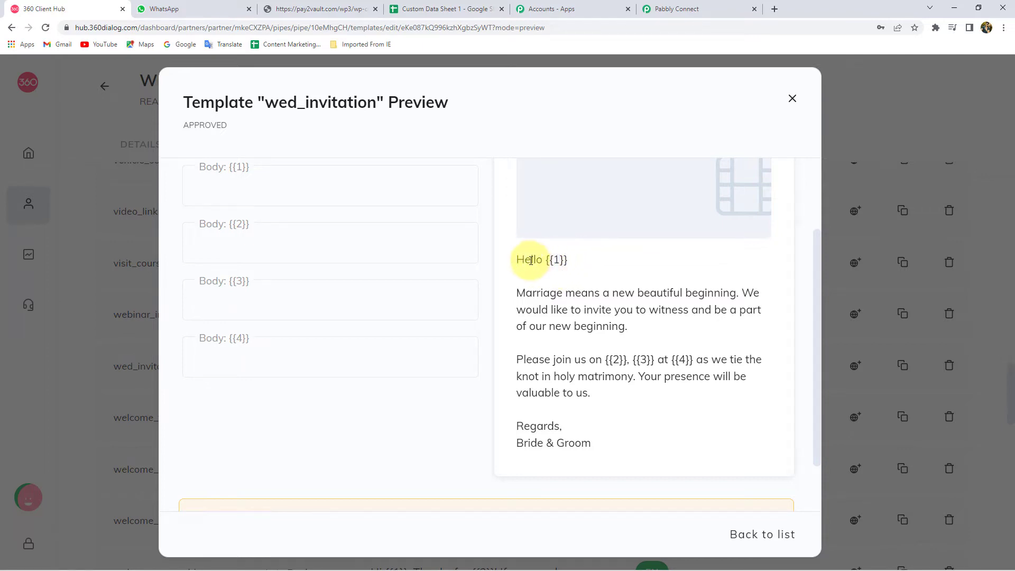
Switch to the Custom Data Sheet 1 spreadsheet, inspect the contacts' names for the greeting variable, and return to the Pabbly Connect workflow
{"action": "left_click", "coordinate": [406, 8]}
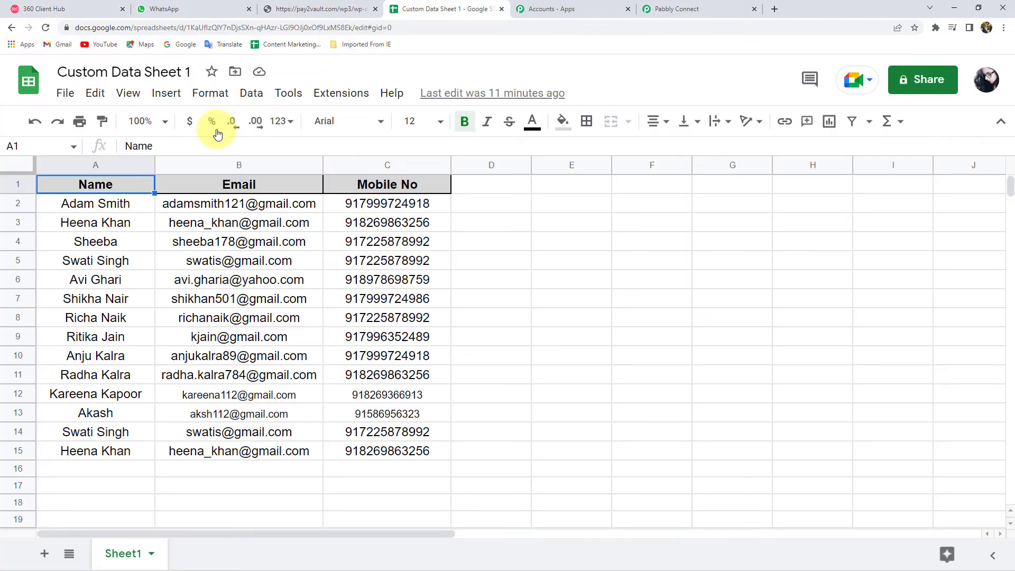
{"action": "left_click", "coordinate": [107, 204]}
{"action": "left_click", "coordinate": [111, 221]}
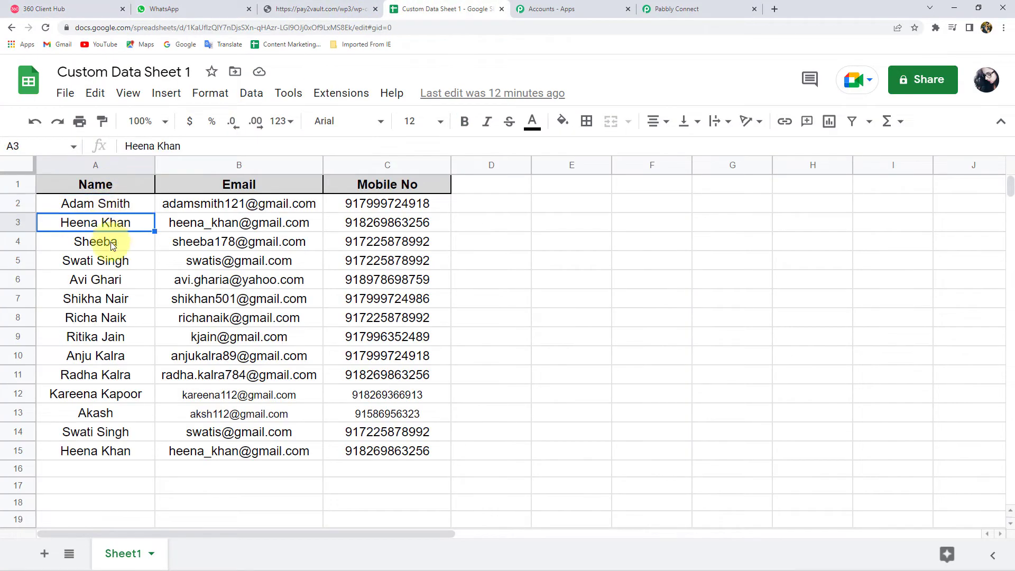
{"action": "left_click", "coordinate": [107, 241]}
{"action": "left_click", "coordinate": [669, 7]}
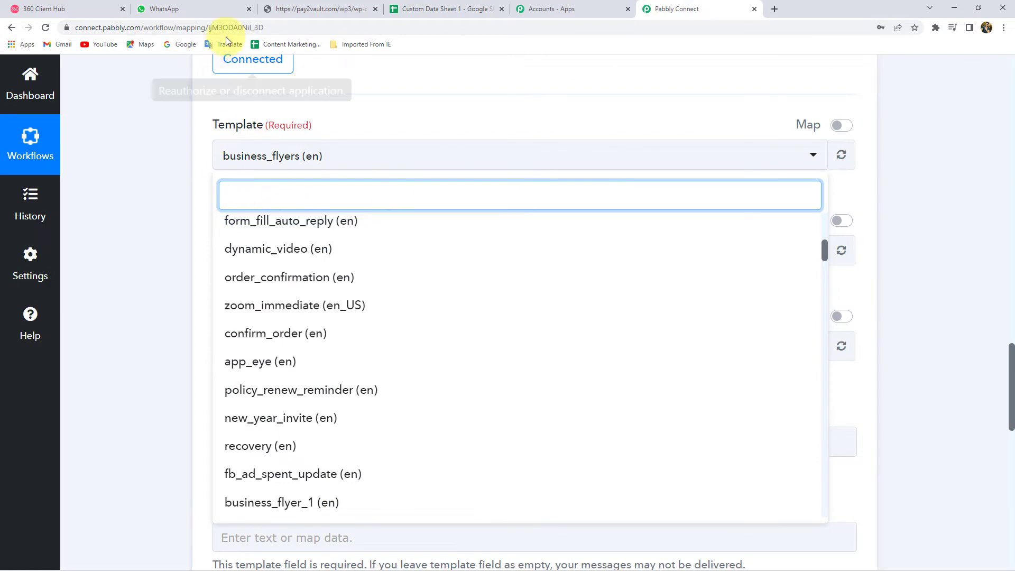
Switch back to 360 Client Hub and examine the {{2}}, {{3}} and {{4}} variables in the wed_invitation message text
{"action": "left_click", "coordinate": [77, 5]}
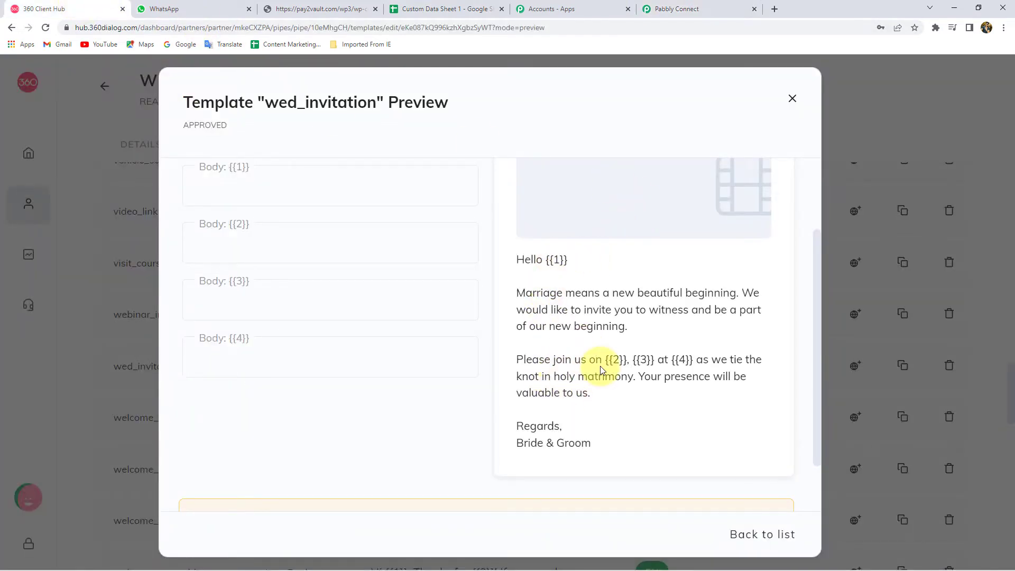
{"action": "double_click", "coordinate": [643, 359]}
{"action": "left_click", "coordinate": [683, 359]}
{"action": "double_click", "coordinate": [682, 359]}
{"action": "left_click", "coordinate": [693, 364]}
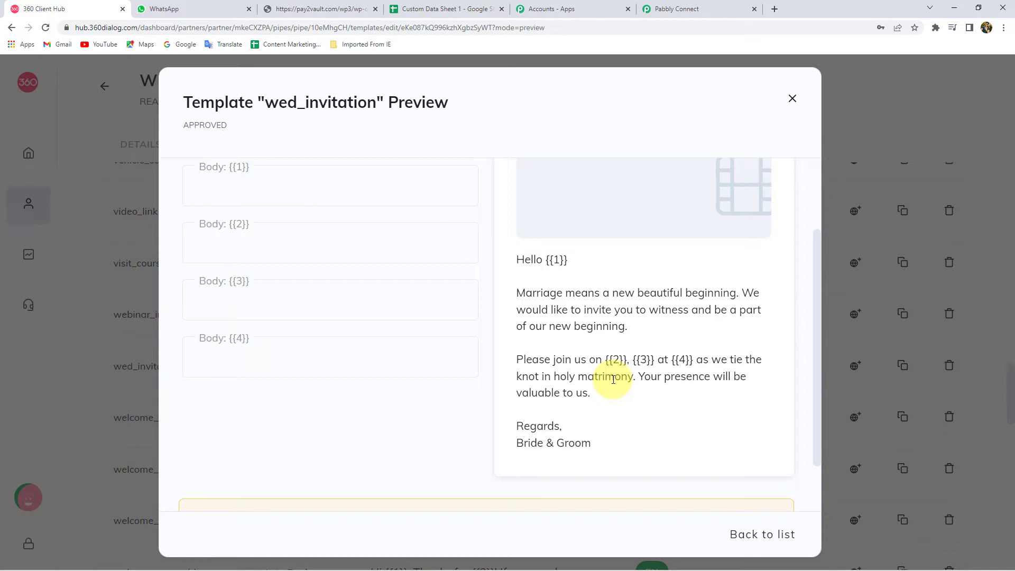
Copy the template name wed_invitation and select wed_invitation (en) as the WhatsApp action's template in Pabbly Connect
{"action": "scroll", "coordinate": [613, 379], "scroll_direction": "up", "scroll_amount": 2}
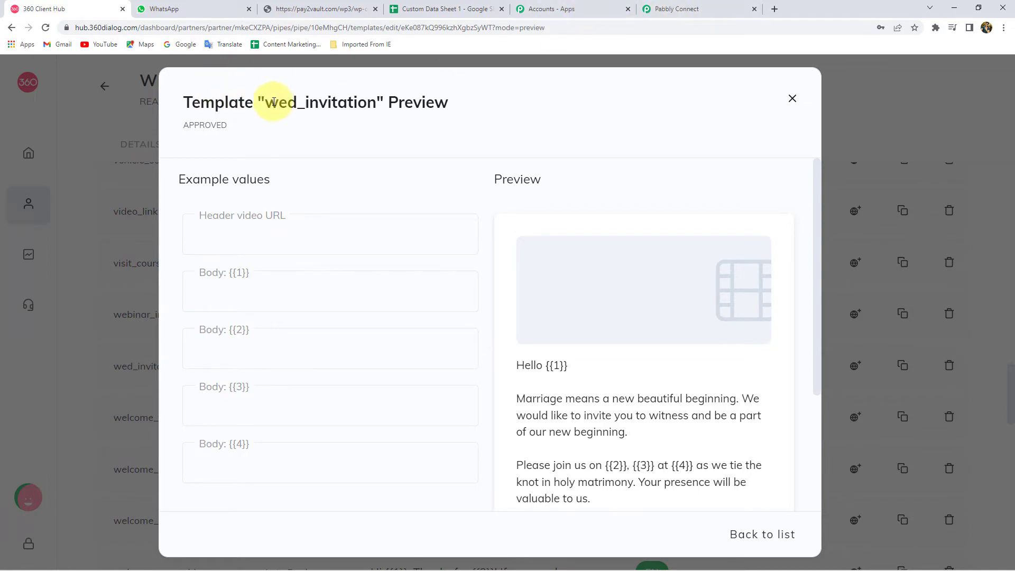
{"action": "left_click_drag", "start_coordinate": [266, 103], "coordinate": [377, 108]}
{"action": "key", "text": "ctrl+c"}
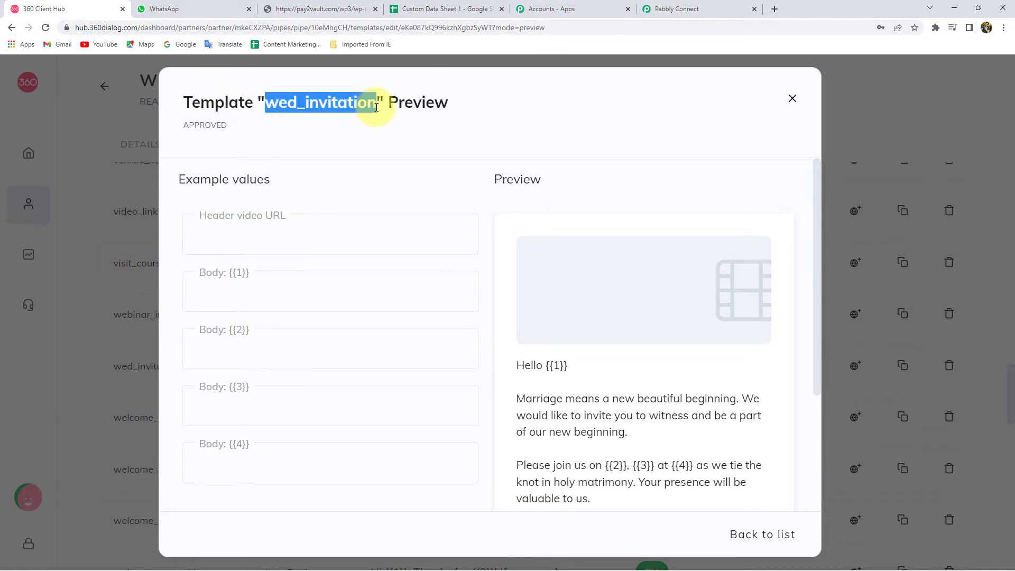
{"action": "left_click", "coordinate": [687, 9]}
{"action": "key", "text": "ctrl+v"}
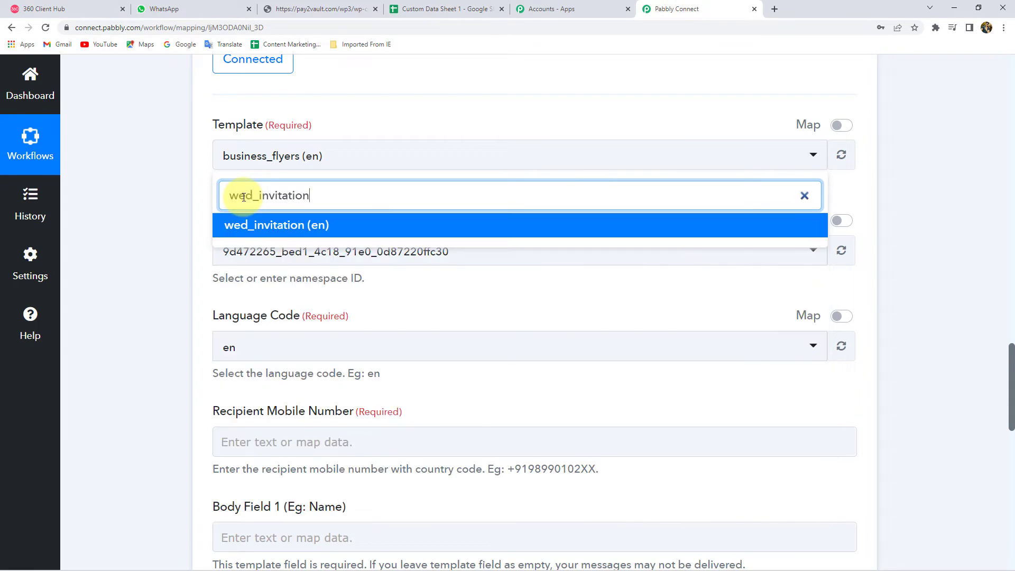
{"action": "left_click", "coordinate": [294, 226]}
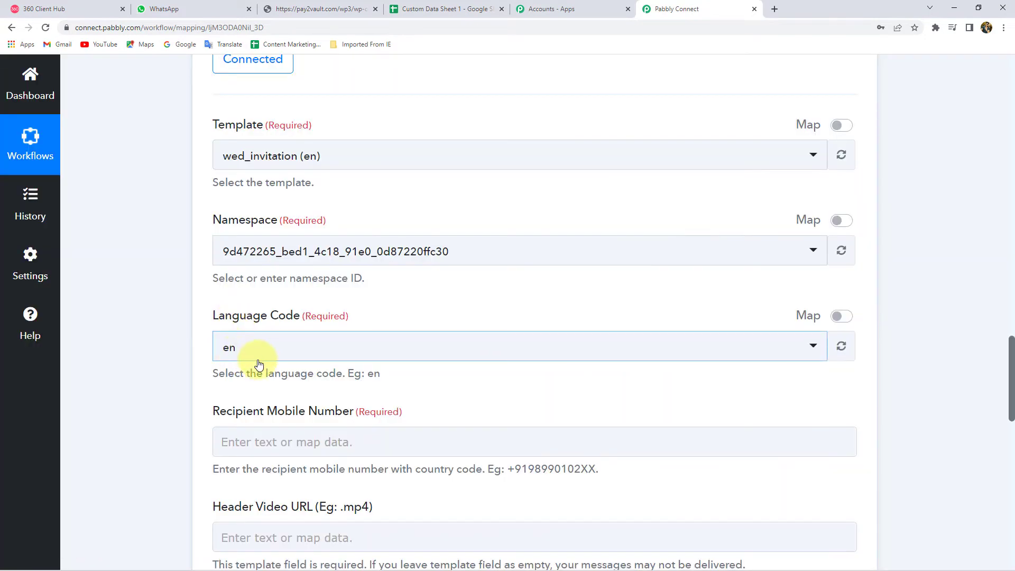
Review the Recipient Mobile Number requirement against the spreadsheet's Mobile No column and the Mobile No value in the trigger's captured response
{"action": "scroll", "coordinate": [158, 318], "scroll_direction": "down", "scroll_amount": 3}
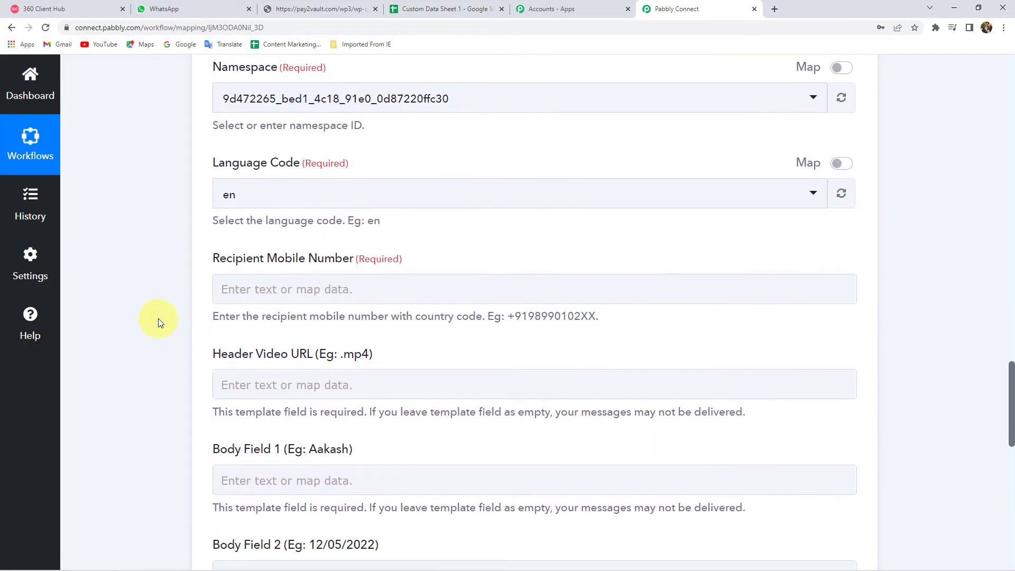
{"action": "left_click_drag", "start_coordinate": [221, 254], "coordinate": [334, 252]}
{"action": "left_click", "coordinate": [328, 254]}
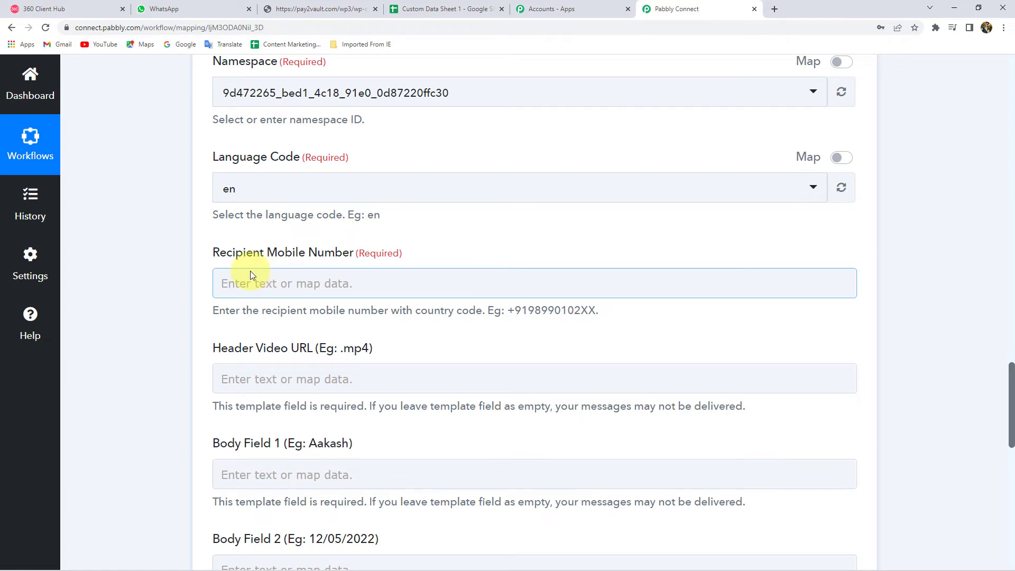
{"action": "left_click", "coordinate": [449, 6]}
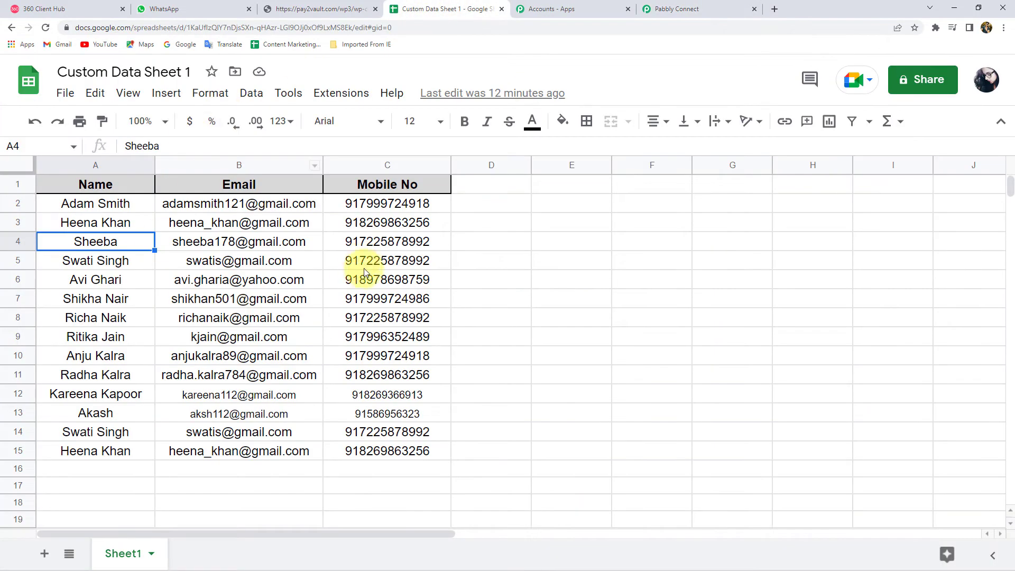
{"action": "left_click", "coordinate": [683, 8]}
{"action": "scroll", "coordinate": [150, 232], "scroll_direction": "up", "scroll_amount": 15}
{"action": "scroll", "coordinate": [563, 217], "scroll_direction": "up", "scroll_amount": 1}
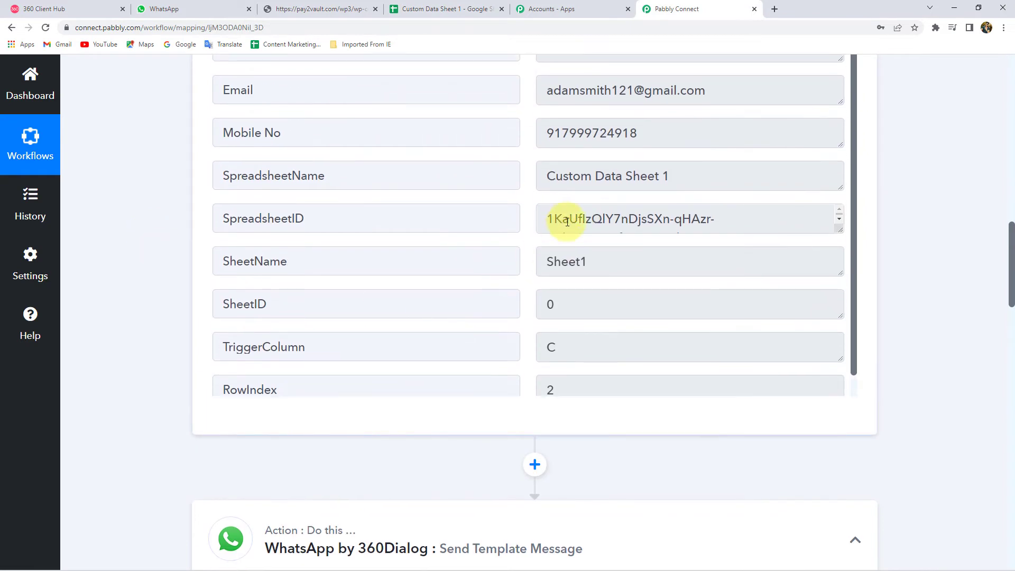
{"action": "scroll", "coordinate": [617, 190], "scroll_direction": "up", "scroll_amount": 4}
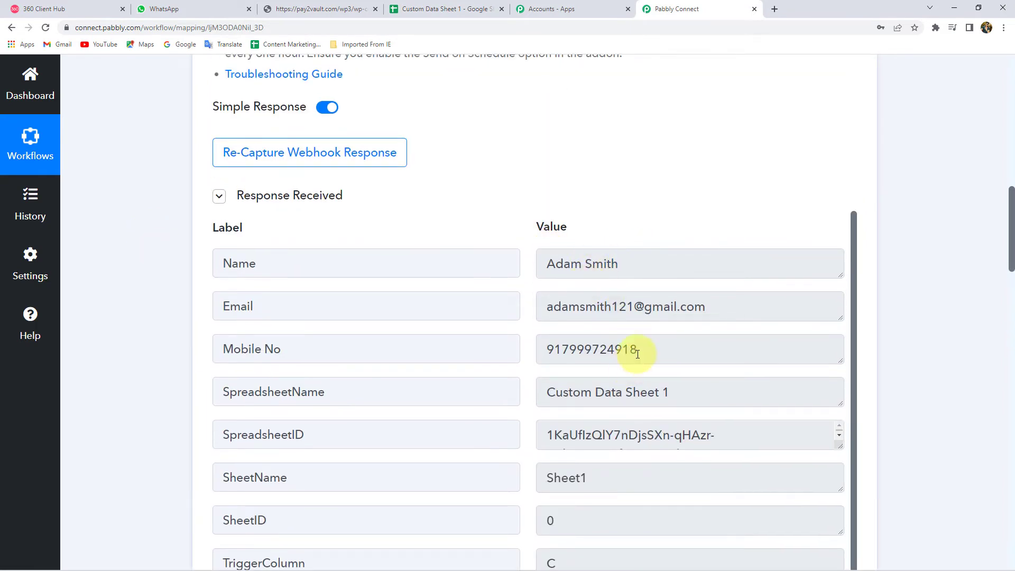
{"action": "double_click", "coordinate": [633, 362]}
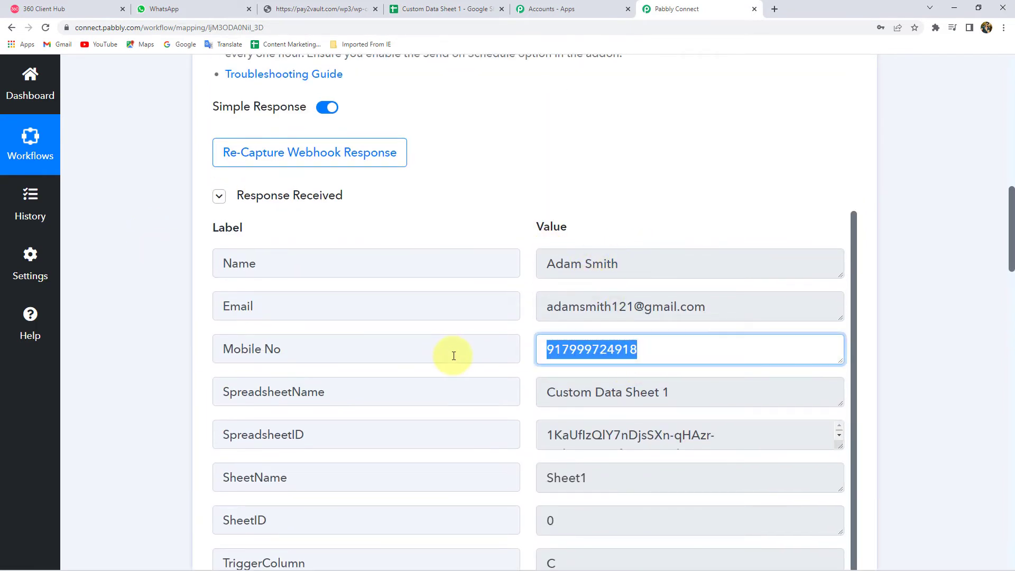
{"action": "left_click", "coordinate": [614, 356]}
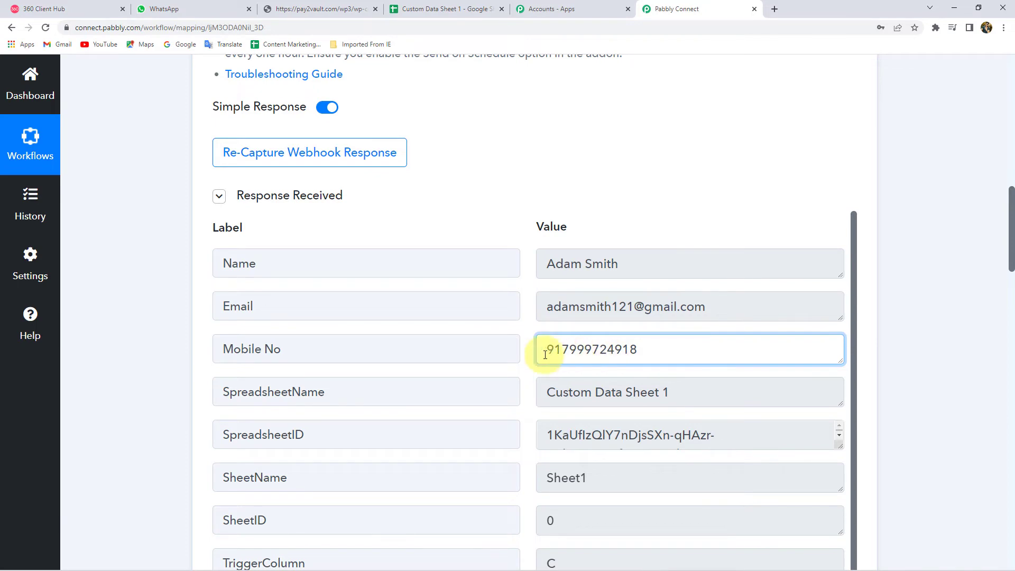
Map Mobile No from the Google Sheets trigger step into the Recipient Mobile Number field of the WhatsApp action
{"action": "scroll", "coordinate": [173, 324], "scroll_direction": "down", "scroll_amount": 20}
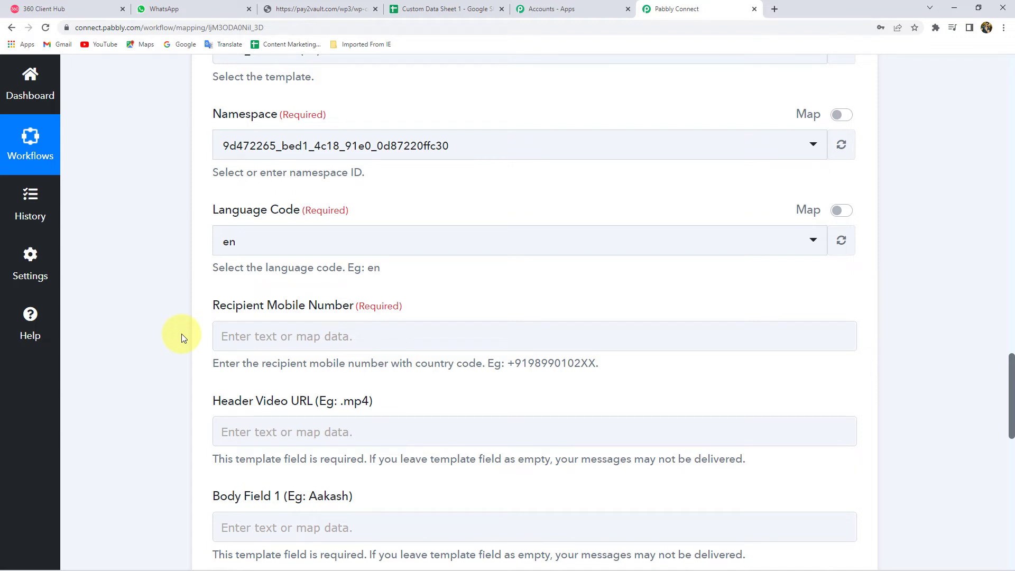
{"action": "left_click", "coordinate": [310, 335]}
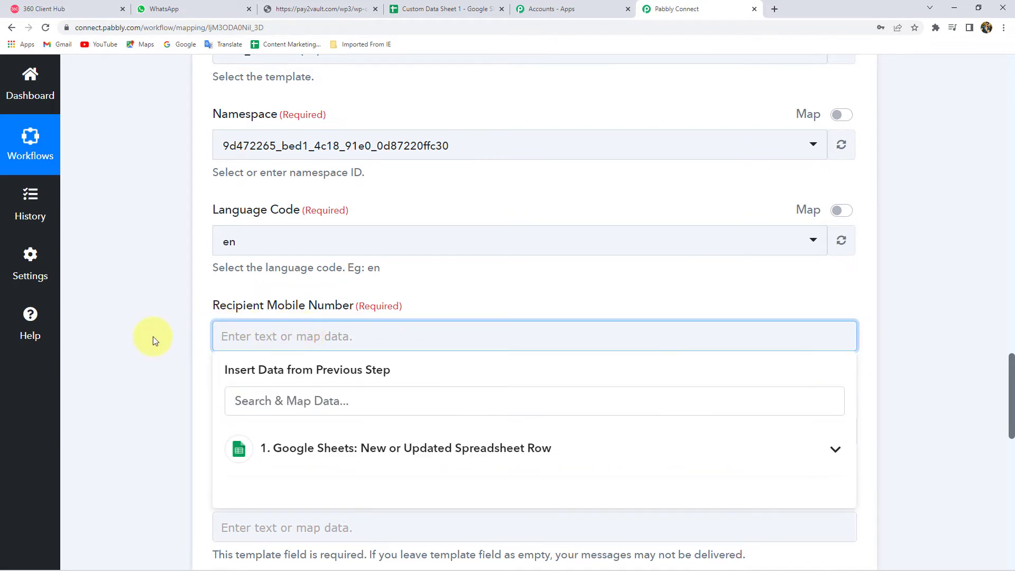
{"action": "scroll", "coordinate": [148, 336], "scroll_direction": "down", "scroll_amount": 1}
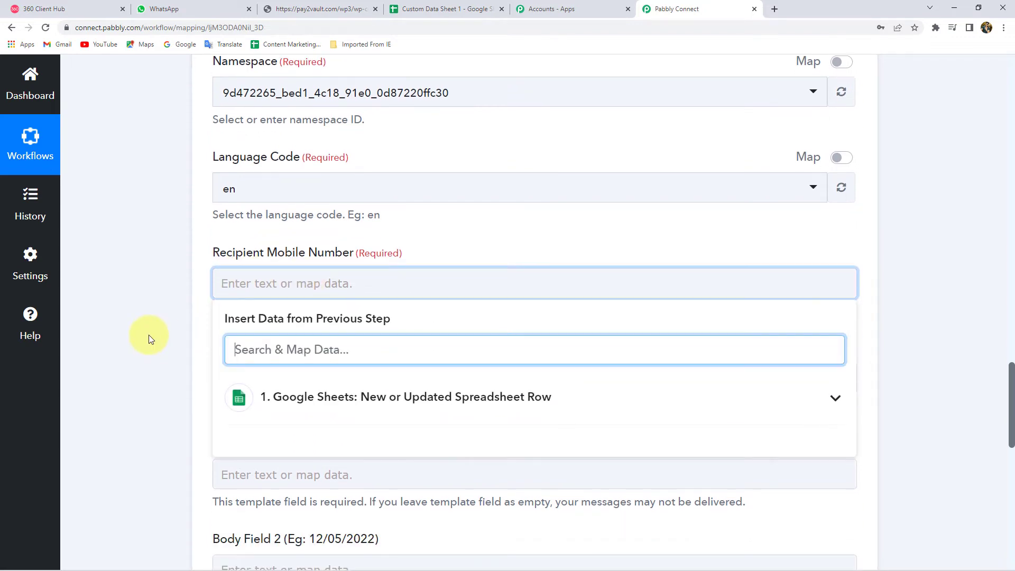
{"action": "left_click", "coordinate": [341, 405]}
{"action": "scroll", "coordinate": [126, 345], "scroll_direction": "down", "scroll_amount": 3}
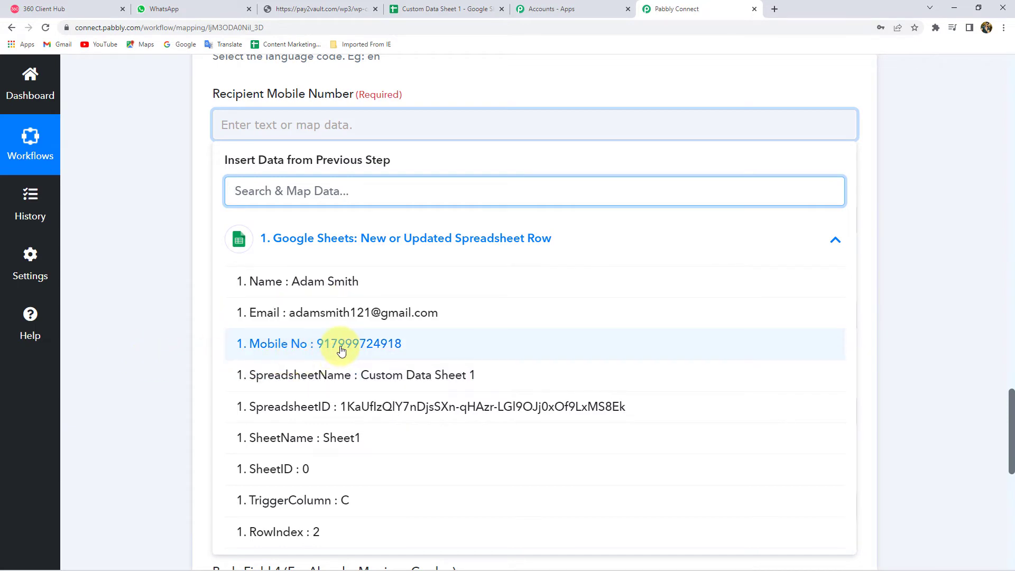
{"action": "left_click", "coordinate": [423, 344]}
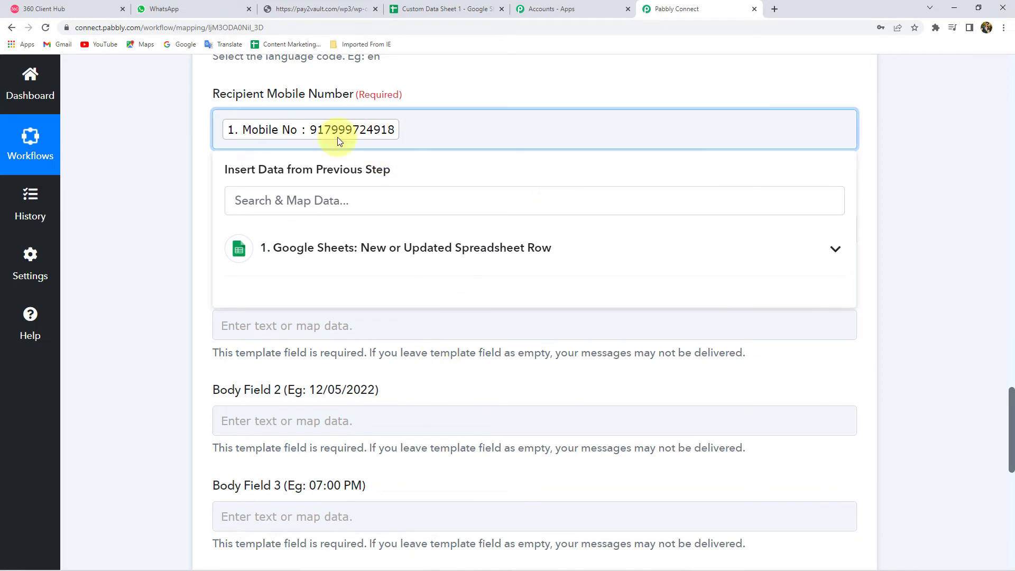
{"action": "left_click", "coordinate": [153, 130]}
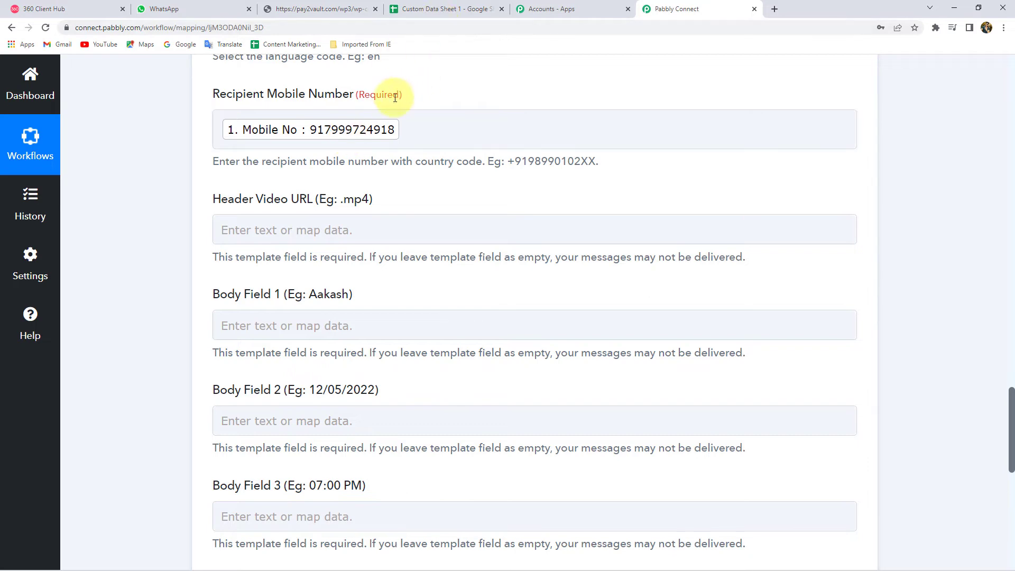
Inspect the name and mobile number of the row 3 contact in Custom Data Sheet 1, and return to the Pabbly Connect workflow
{"action": "left_click", "coordinate": [449, 9]}
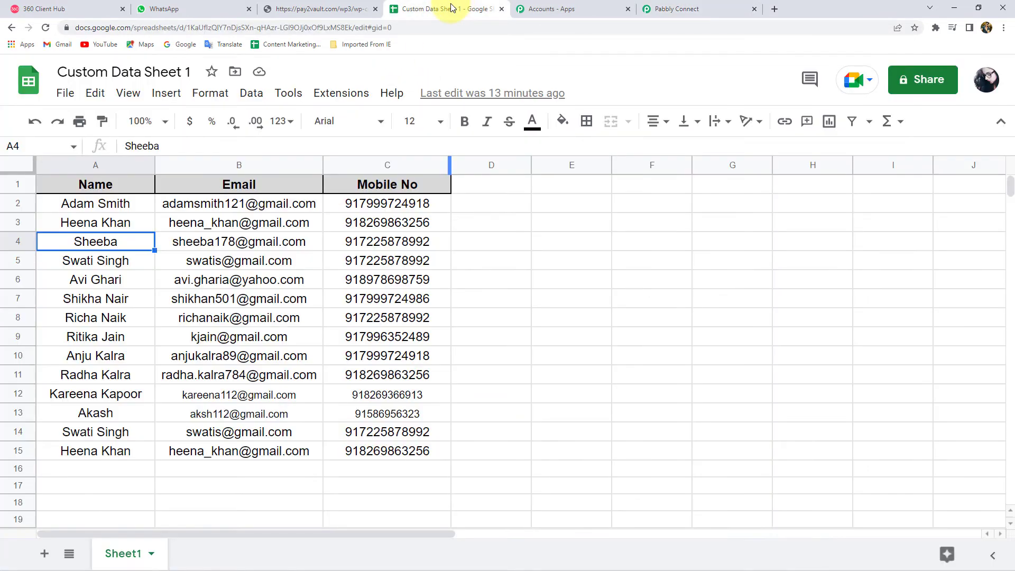
{"action": "left_click", "coordinate": [95, 225]}
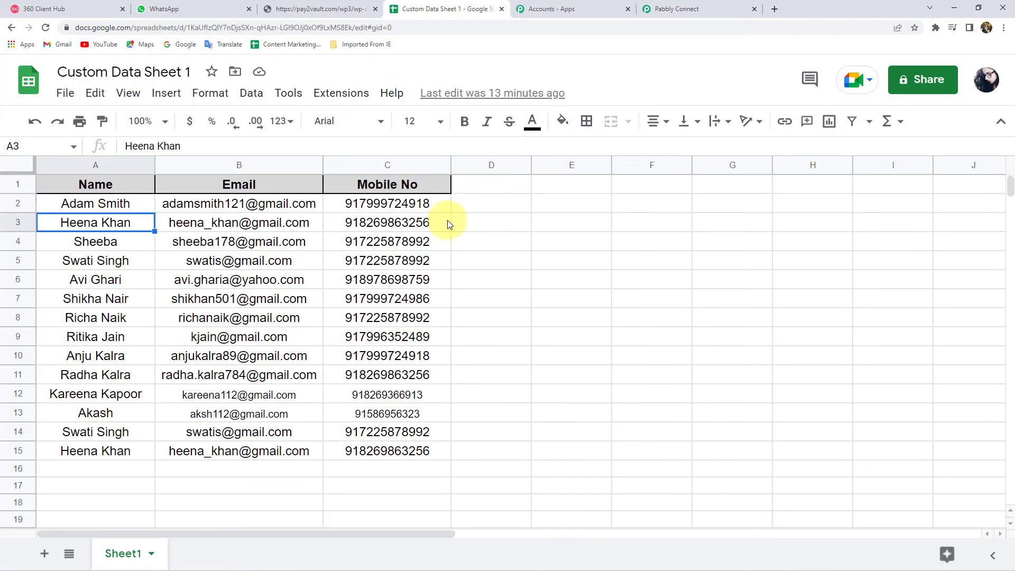
{"action": "left_click", "coordinate": [415, 226]}
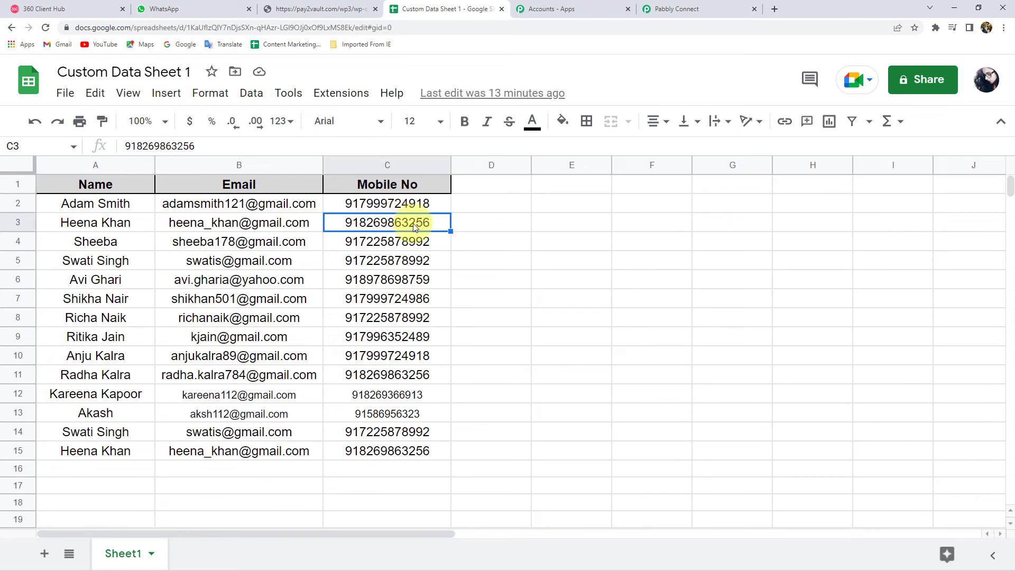
{"action": "left_click", "coordinate": [700, 7]}
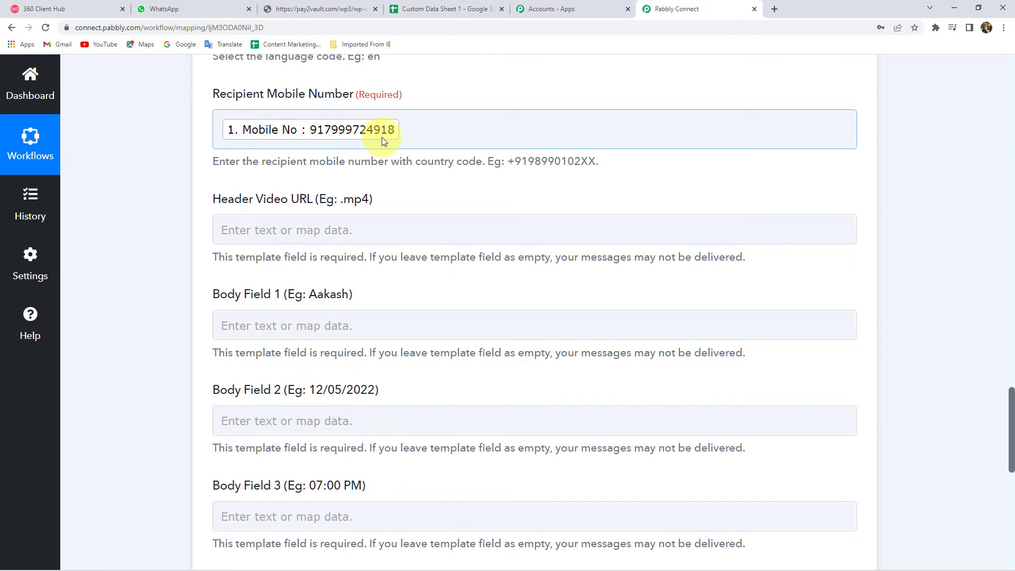
Add a plus sign in front of the mapped Mobile No value in the Recipient Mobile Number field
{"action": "left_click", "coordinate": [364, 159]}
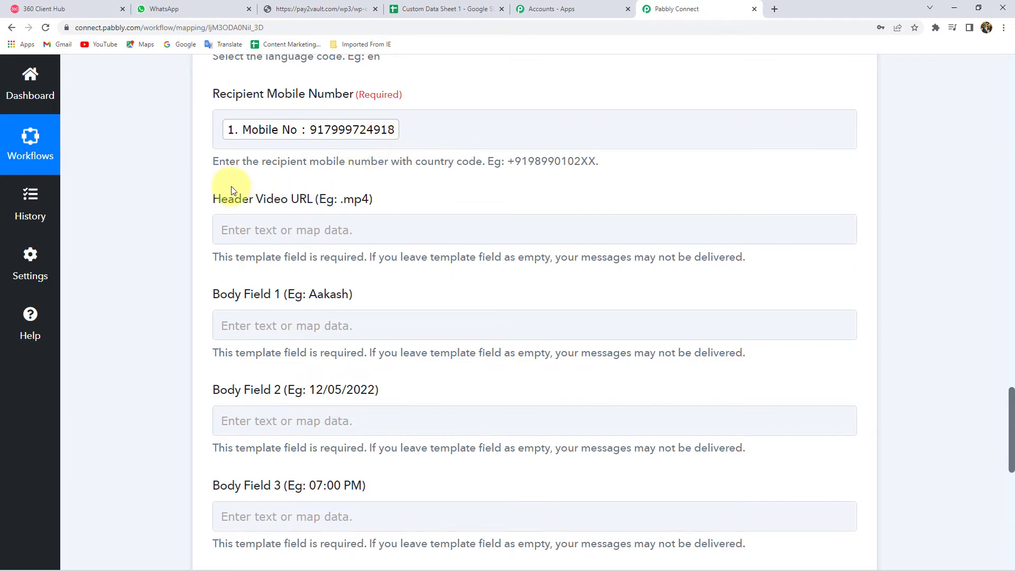
{"action": "left_click_drag", "start_coordinate": [415, 162], "coordinate": [482, 163]}
{"action": "left_click", "coordinate": [528, 165]}
{"action": "left_click", "coordinate": [323, 133]}
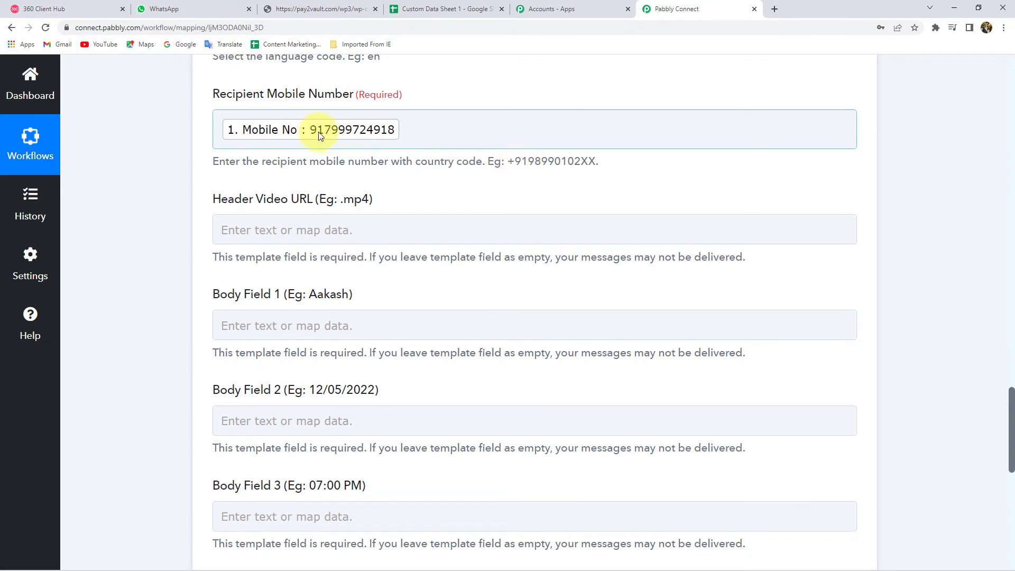
{"action": "left_click", "coordinate": [217, 130]}
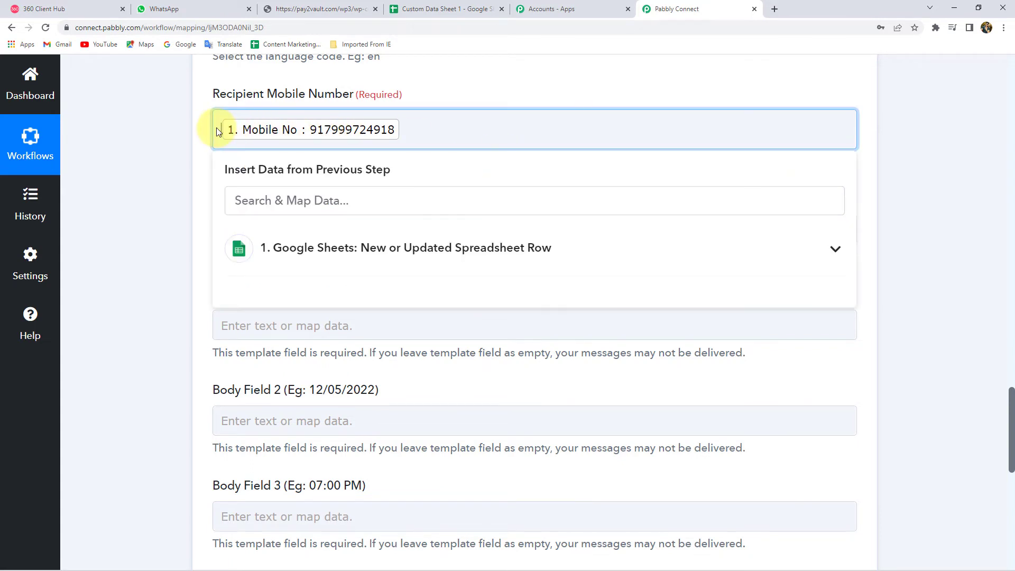
{"action": "type", "text": "+"}
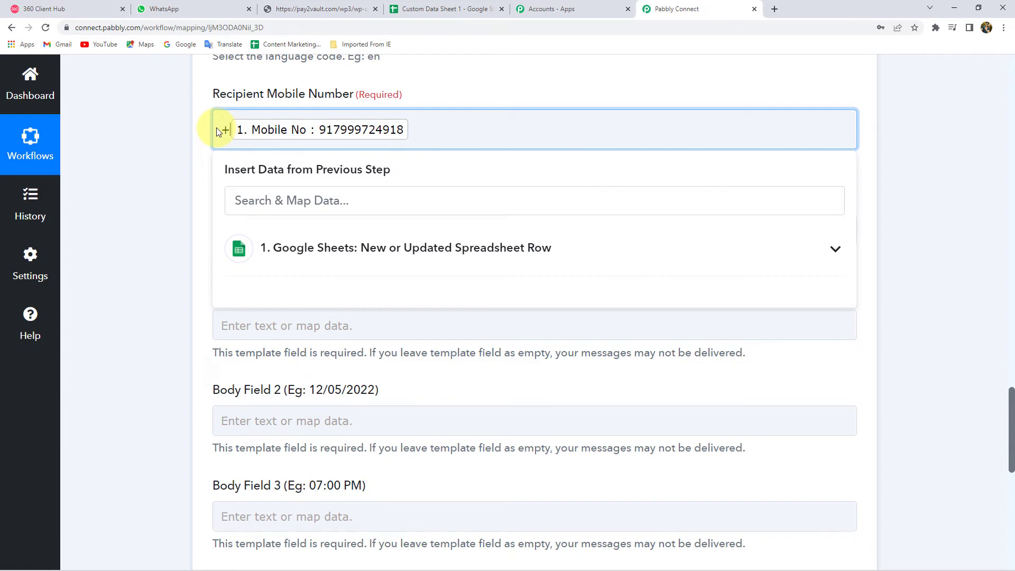
{"action": "left_click_drag", "start_coordinate": [232, 130], "coordinate": [200, 130]}
{"action": "left_click", "coordinate": [218, 130]}
{"action": "left_click", "coordinate": [193, 129]}
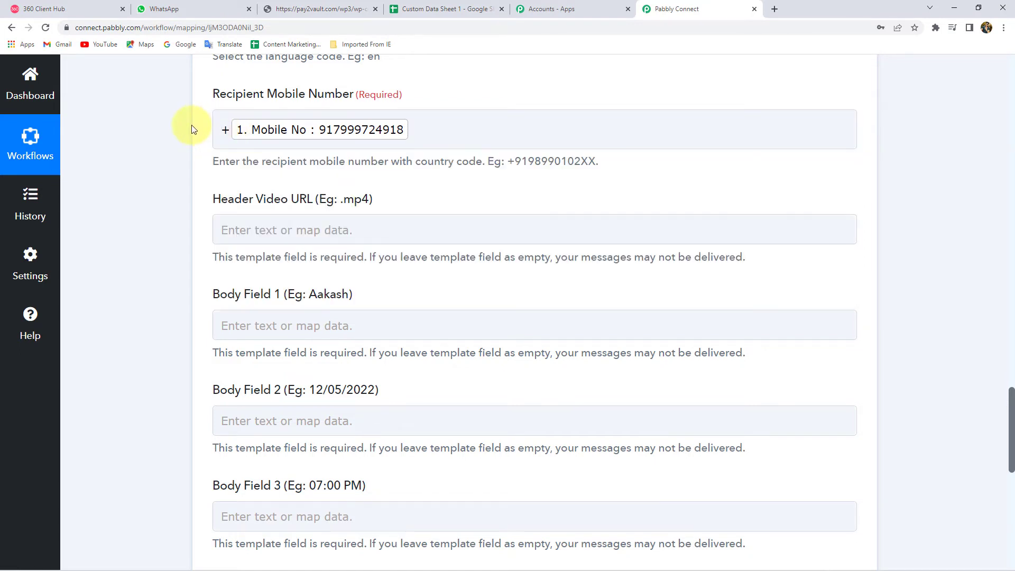
{"action": "left_click", "coordinate": [261, 129]}
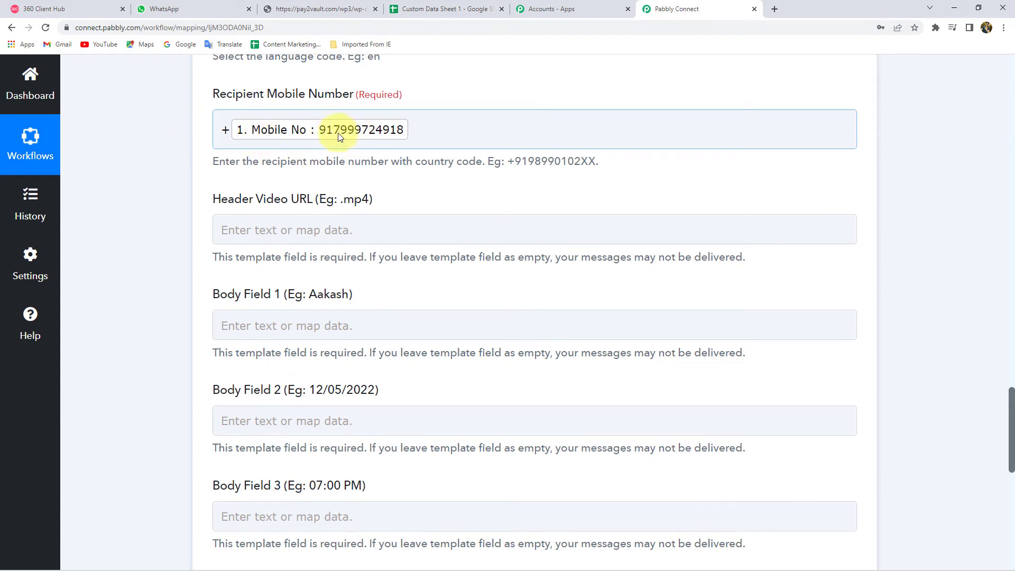
{"action": "left_click", "coordinate": [178, 142]}
Copy the full .mp4 address of the wedding video hosted on pay2vault.com
{"action": "scroll", "coordinate": [178, 143], "scroll_direction": "down", "scroll_amount": 2}
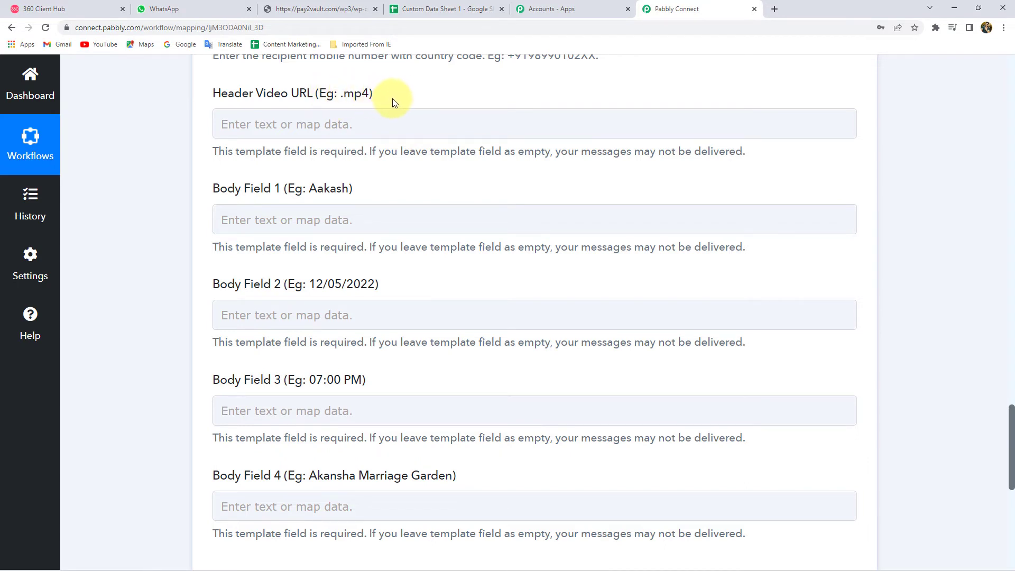
{"action": "left_click", "coordinate": [338, 10]}
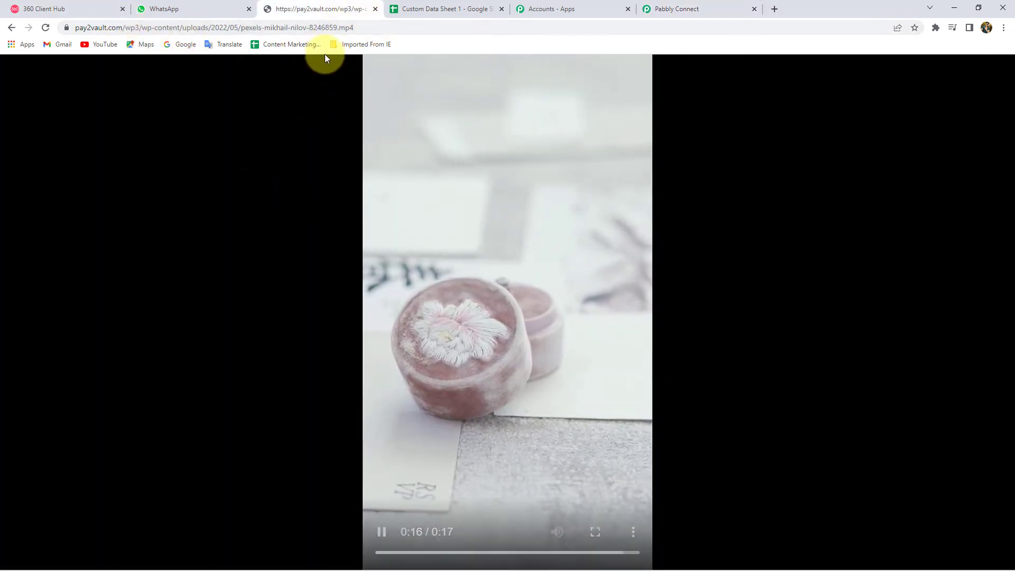
{"action": "left_click", "coordinate": [316, 27]}
{"action": "left_click", "coordinate": [344, 27]}
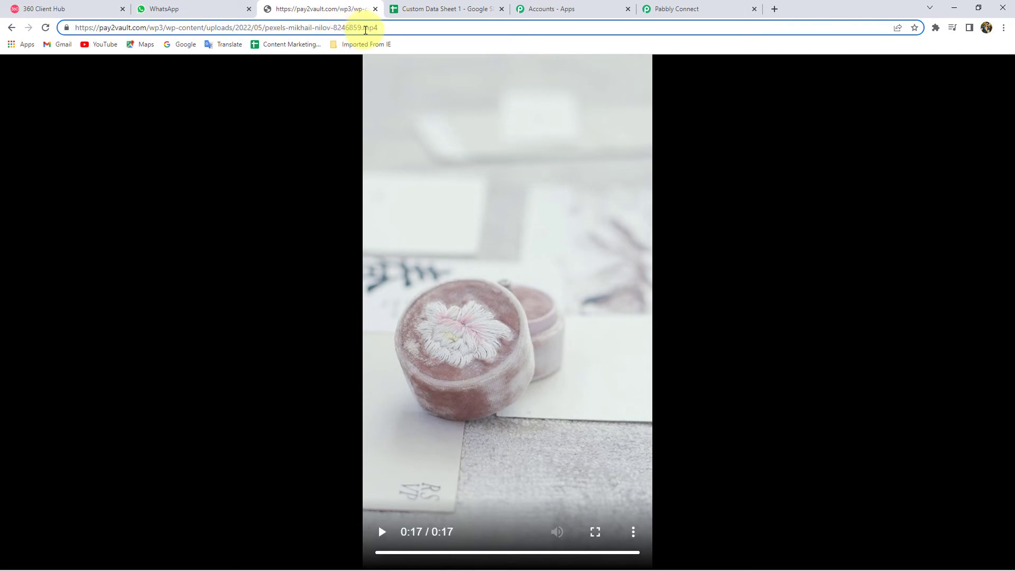
{"action": "left_click_drag", "start_coordinate": [363, 29], "coordinate": [378, 28]}
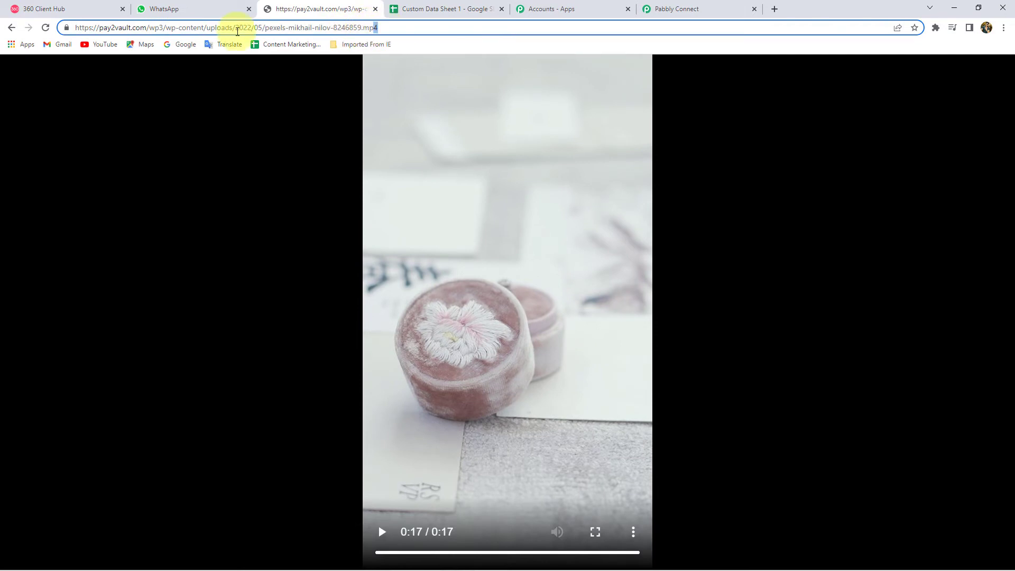
{"action": "key", "text": "ctrl+a"}
{"action": "key", "text": "ctrl+c"}
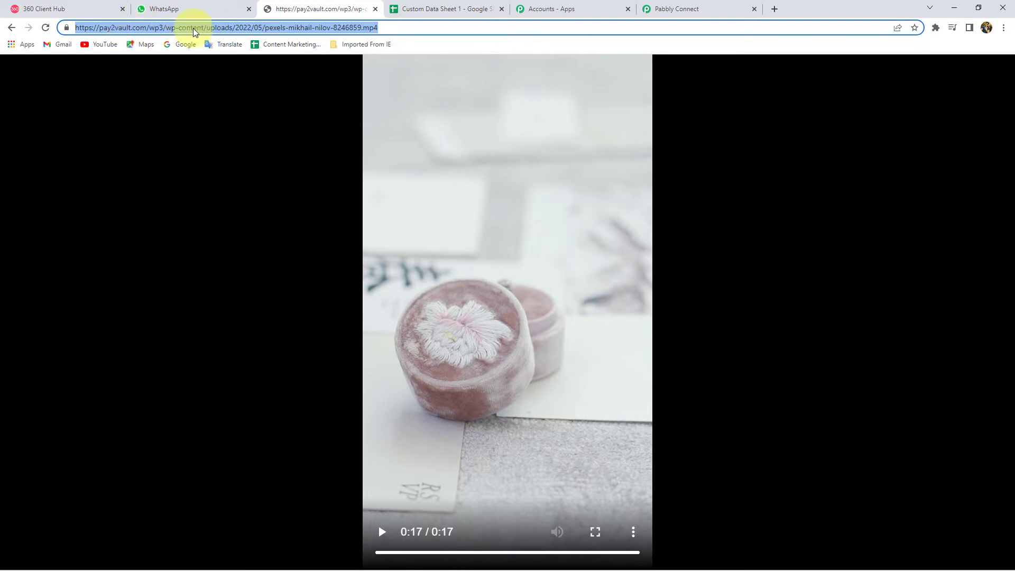
Paste the copied .mp4 link into the WhatsApp action's Header Video URL field in Pabbly Connect
{"action": "left_click", "coordinate": [679, 8]}
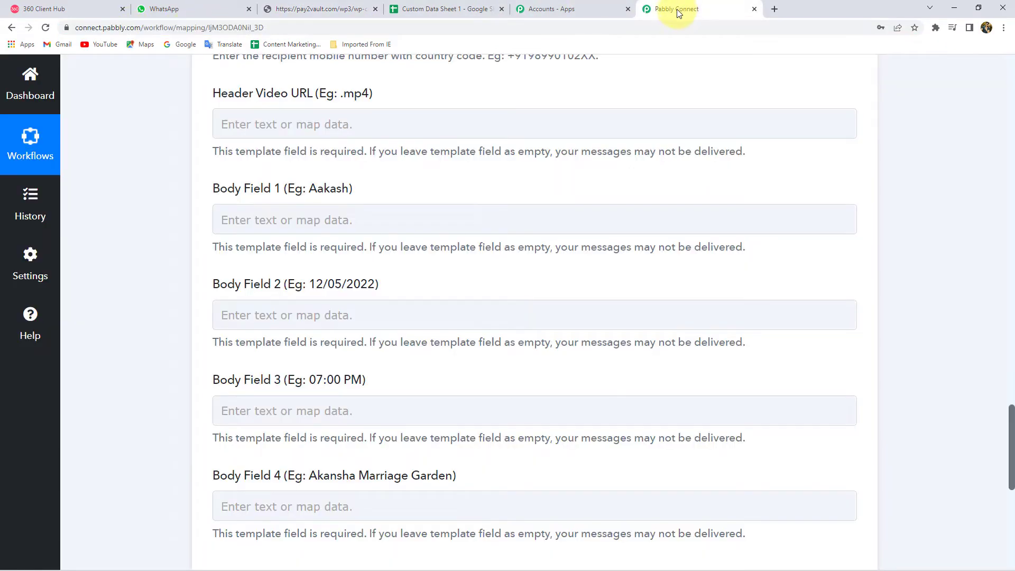
{"action": "left_click", "coordinate": [311, 121]}
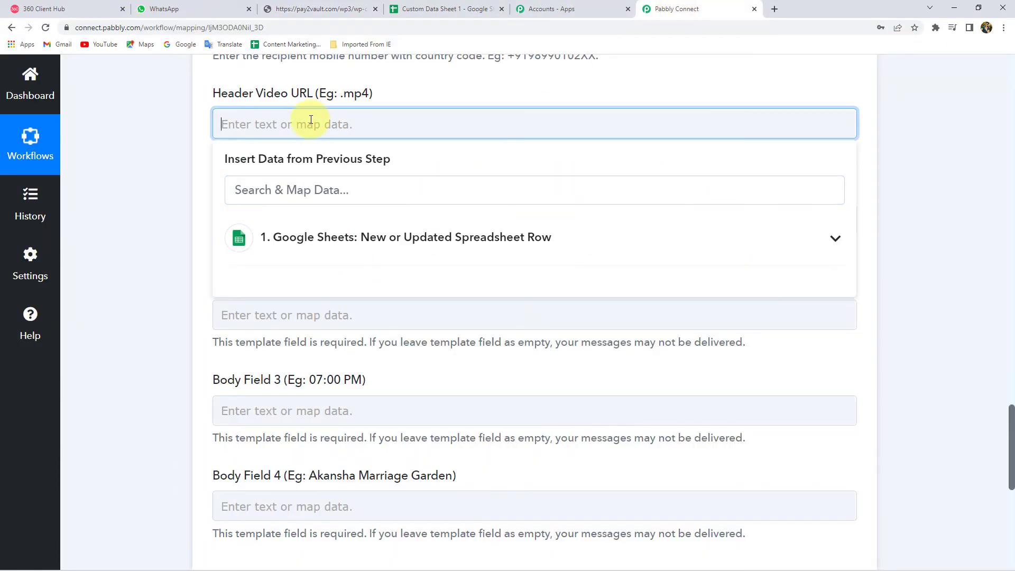
{"action": "key", "text": "ctrl+v"}
{"action": "left_click", "coordinate": [153, 176]}
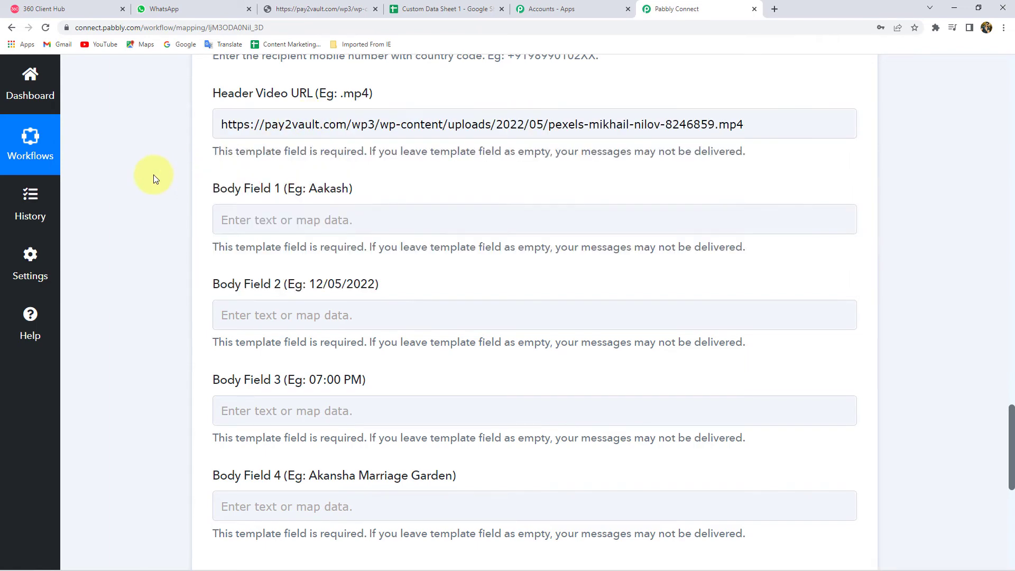
Compare the four body fields with placeholders {{1}} to {{4}} in 360Dialog's wed_invitation preview, and return to Pabbly Connect
{"action": "scroll", "coordinate": [153, 176], "scroll_direction": "down", "scroll_amount": 2}
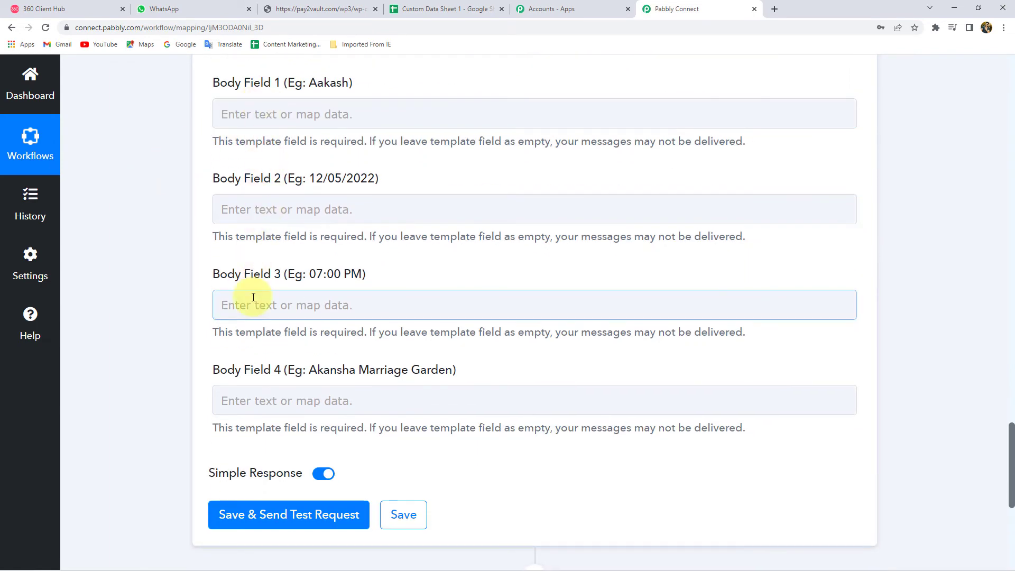
{"action": "left_click", "coordinate": [60, 10]}
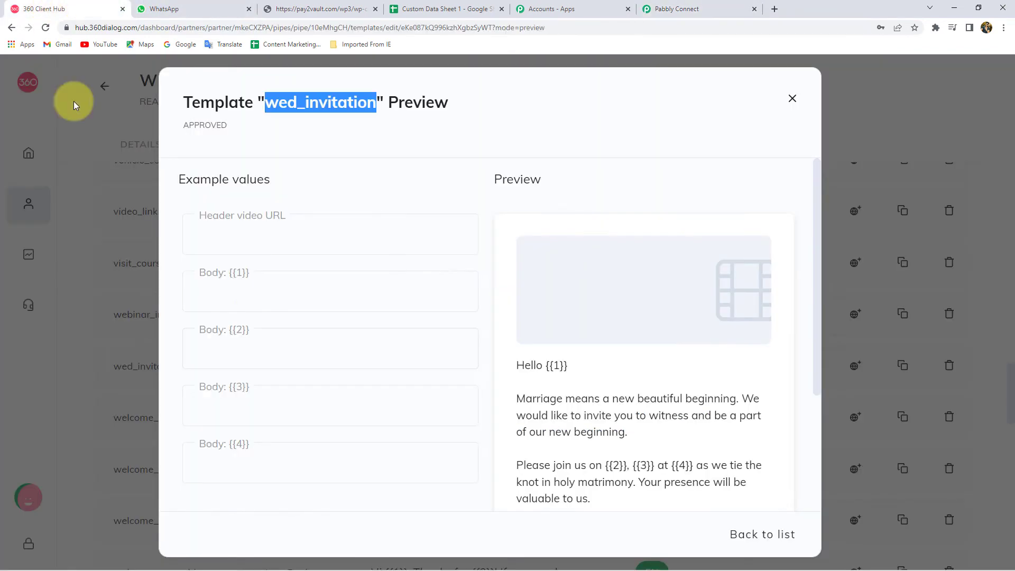
{"action": "left_click", "coordinate": [257, 295]}
{"action": "left_click", "coordinate": [243, 406]}
{"action": "left_click", "coordinate": [236, 454]}
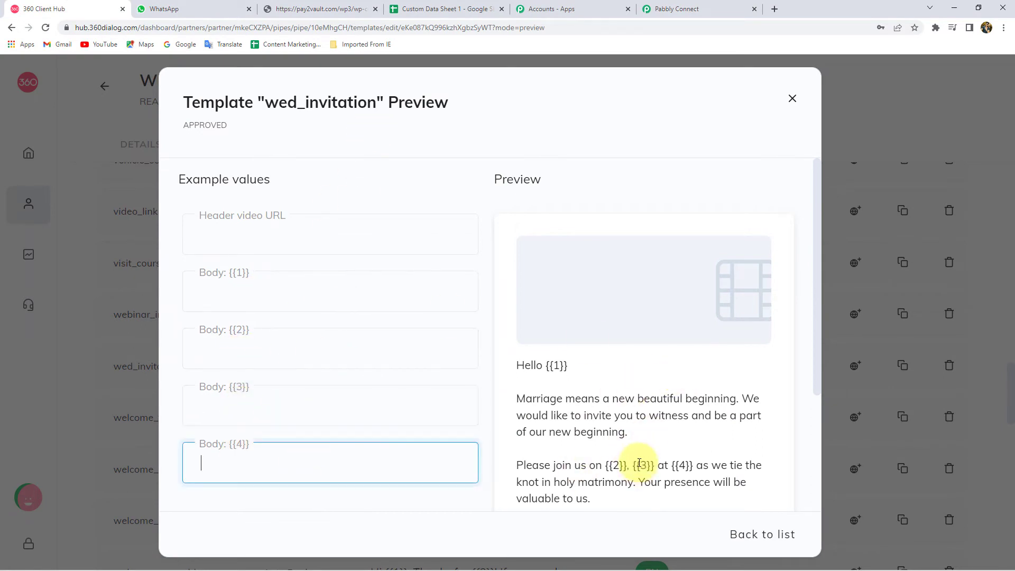
{"action": "left_click", "coordinate": [666, 9]}
Map Name from the Google Sheets trigger step into Body Field 1
{"action": "scroll", "coordinate": [272, 275], "scroll_direction": "up", "scroll_amount": 2}
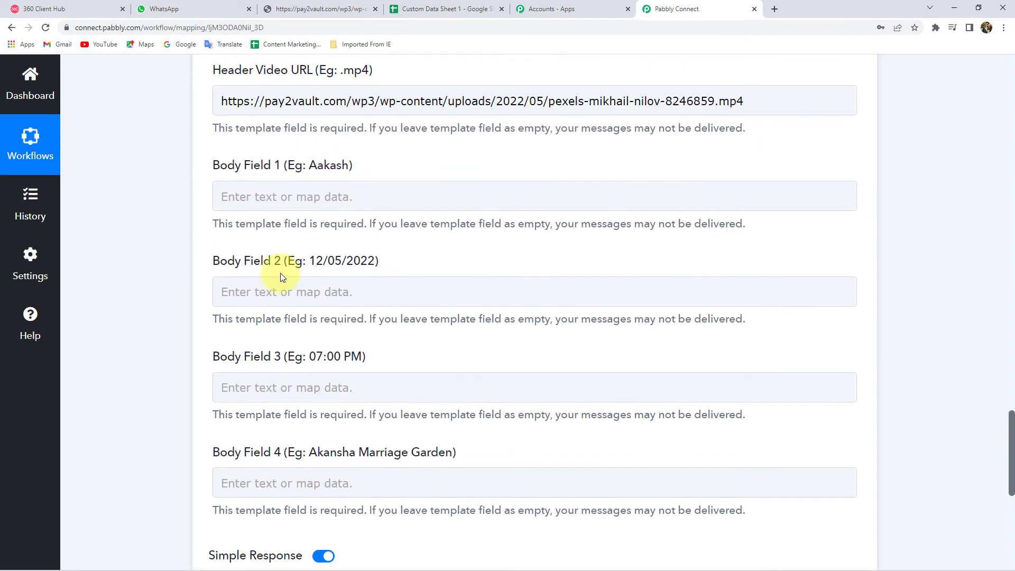
{"action": "left_click", "coordinate": [265, 220]}
{"action": "left_click", "coordinate": [312, 199]}
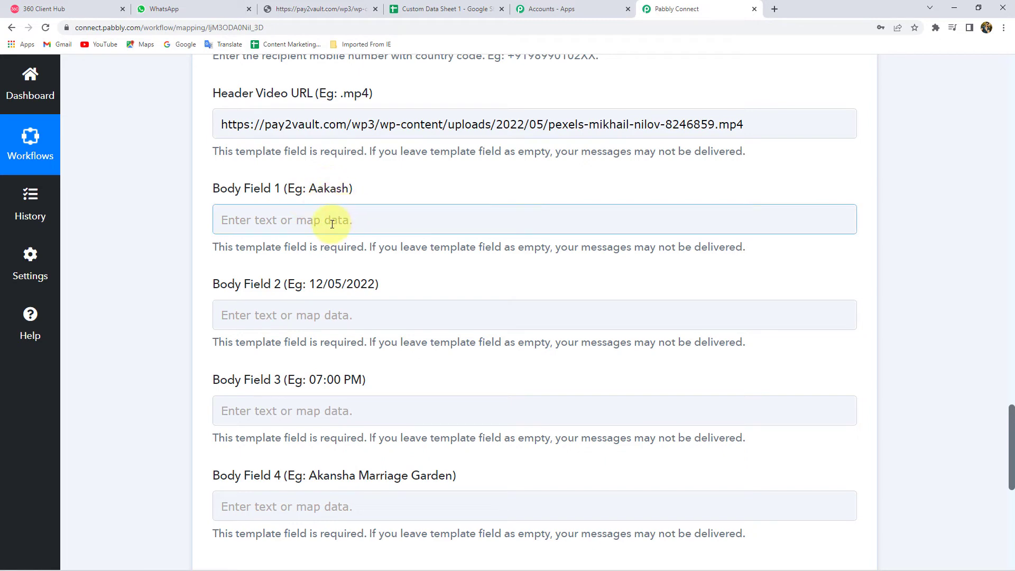
{"action": "left_click", "coordinate": [349, 222]}
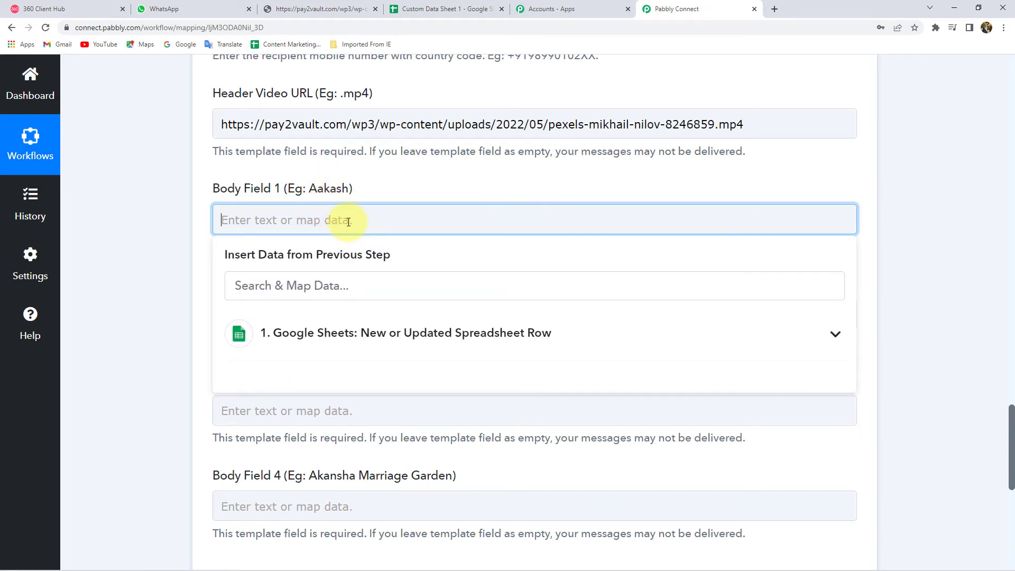
{"action": "left_click", "coordinate": [338, 339]}
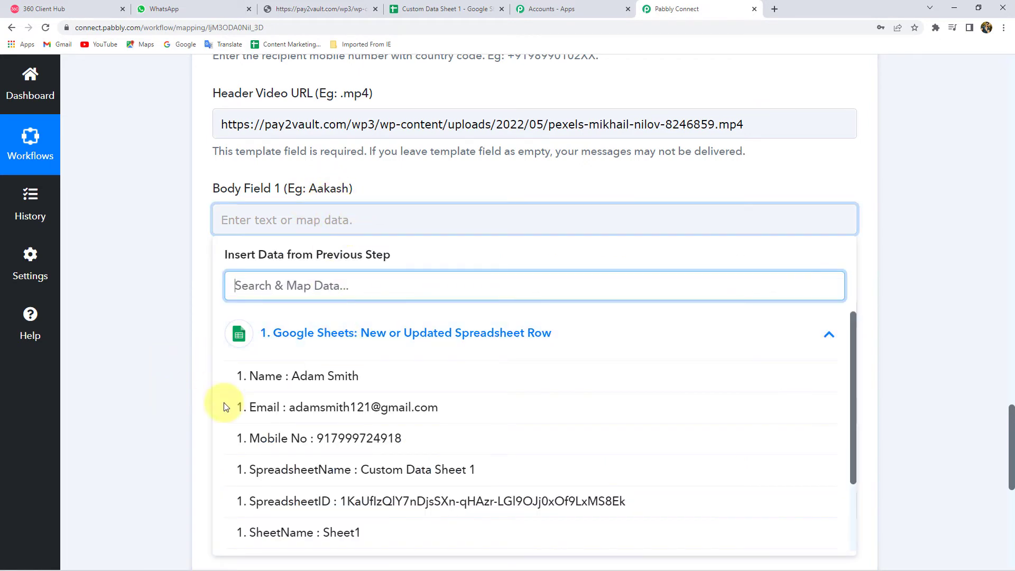
{"action": "left_click", "coordinate": [322, 379]}
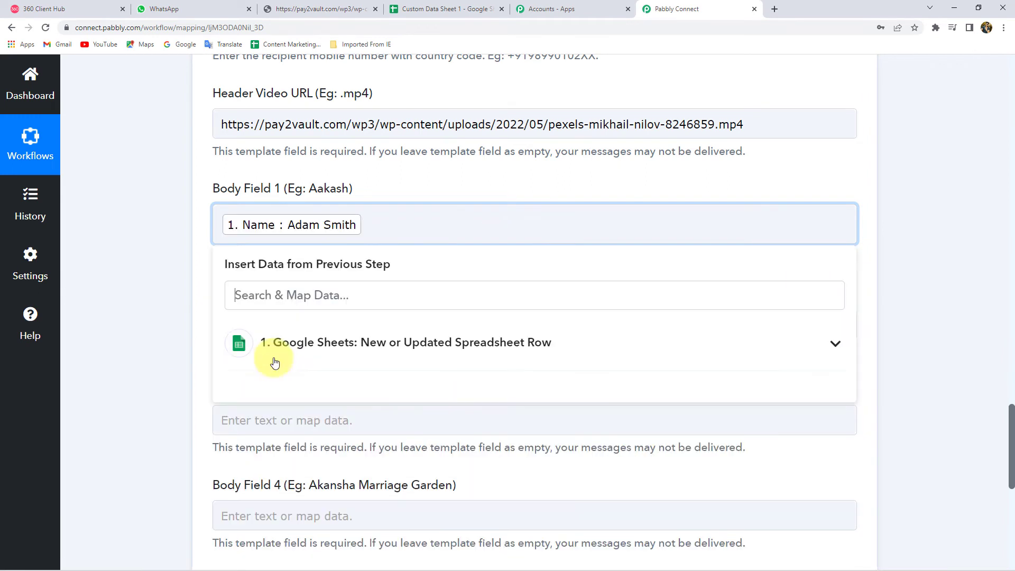
{"action": "left_click", "coordinate": [173, 229]}
Copy the example date 12/05/2022 from the Body Field 2 label and enter it as that field's value
{"action": "scroll", "coordinate": [173, 230], "scroll_direction": "down", "scroll_amount": 1}
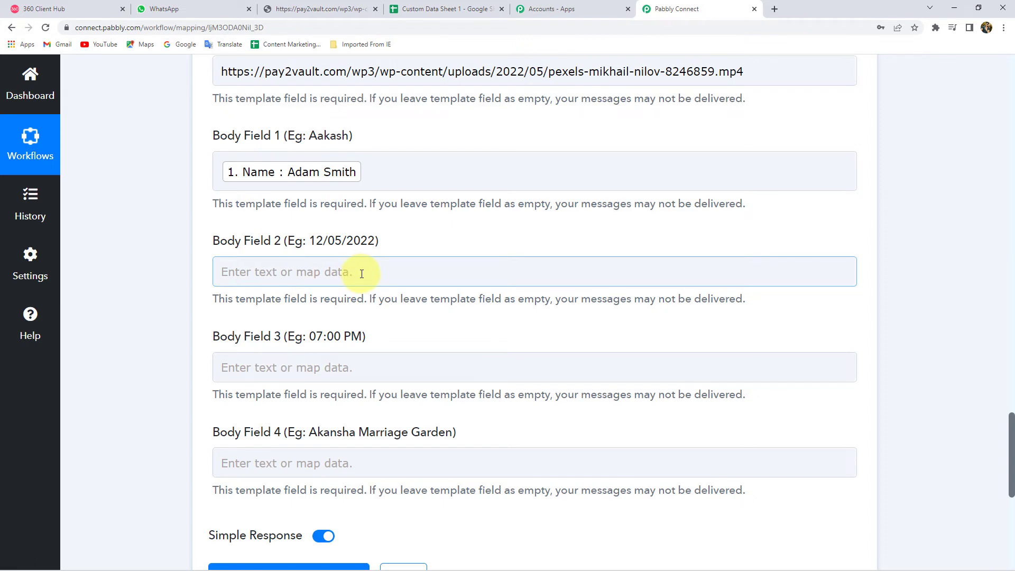
{"action": "left_click_drag", "start_coordinate": [309, 241], "coordinate": [374, 241]}
{"action": "key", "text": "ctrl+c"}
{"action": "left_click", "coordinate": [306, 269]}
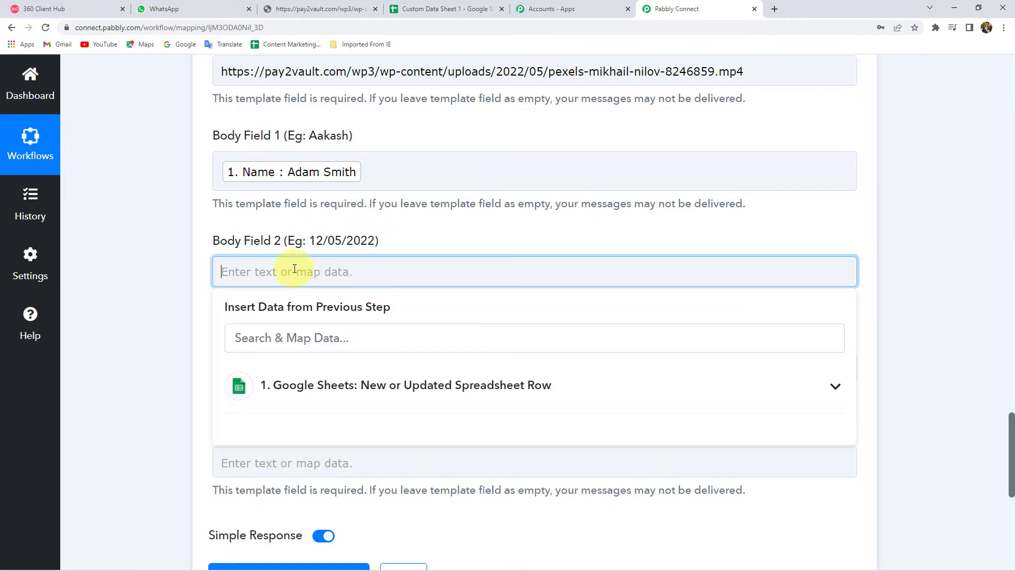
{"action": "key", "text": "ctrl+v"}
{"action": "left_click", "coordinate": [154, 270]}
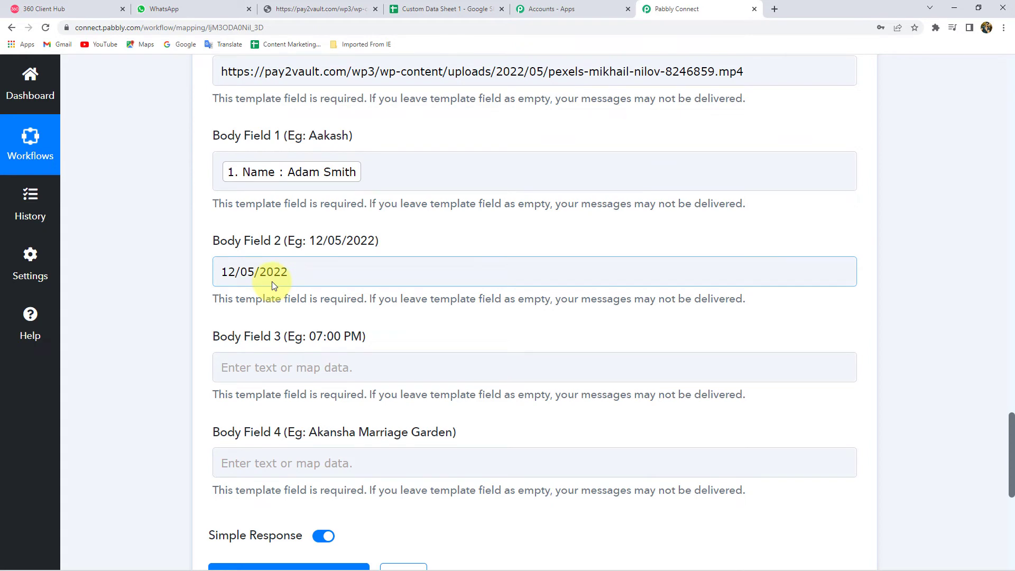
Copy the example time 07:00 PM from the Body Field 3 label and enter it as that field's value
{"action": "scroll", "coordinate": [182, 290], "scroll_direction": "down", "scroll_amount": 2}
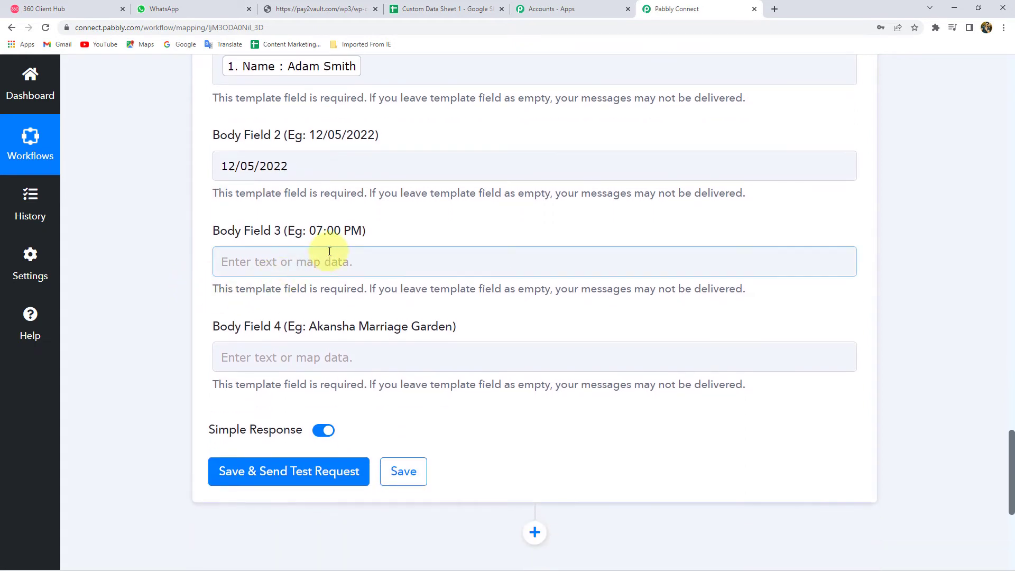
{"action": "left_click_drag", "start_coordinate": [309, 230], "coordinate": [360, 231]}
{"action": "key", "text": "ctrl+c"}
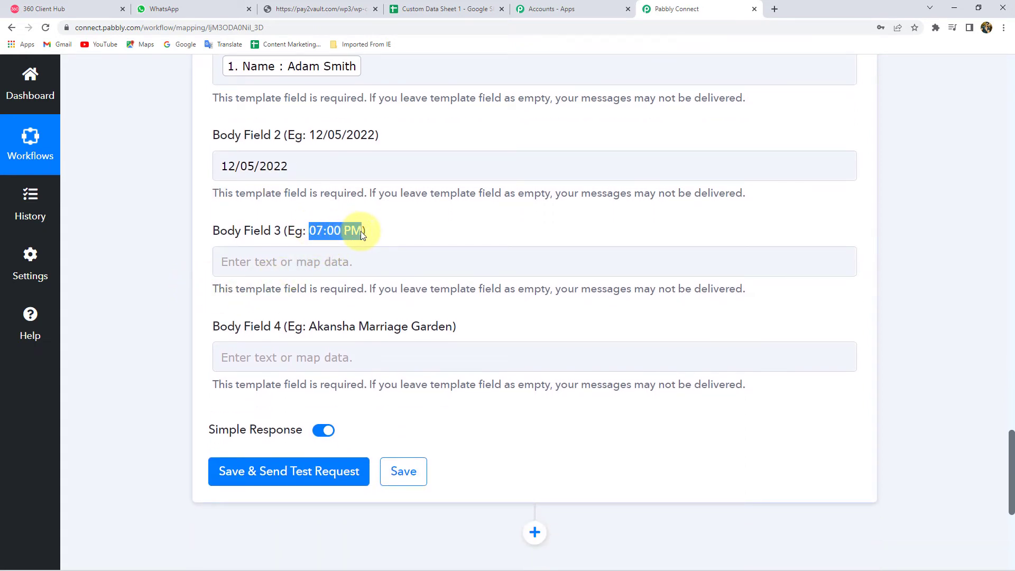
{"action": "left_click", "coordinate": [273, 263]}
{"action": "key", "text": "ctrl+v"}
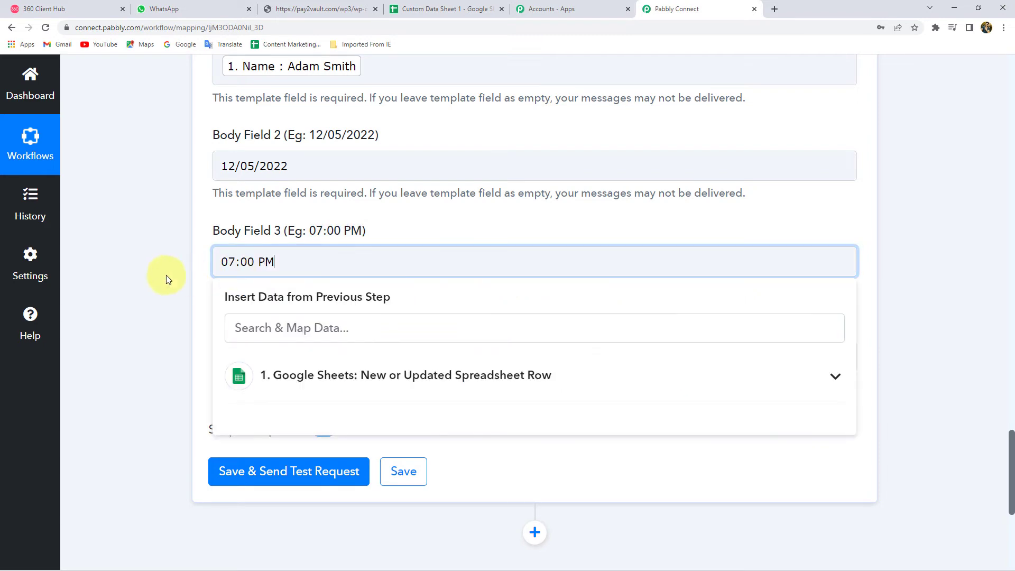
{"action": "left_click", "coordinate": [166, 275]}
Copy the example venue Akansha Marriage Garden from the Body Field 4 label and enter it as that field's value
{"action": "scroll", "coordinate": [169, 277], "scroll_direction": "down", "scroll_amount": 2}
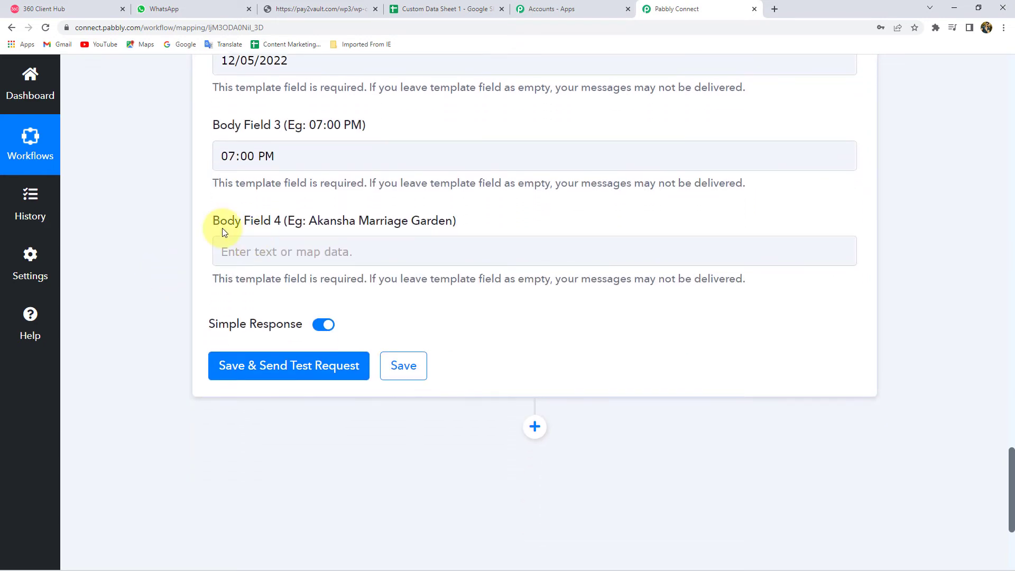
{"action": "left_click_drag", "start_coordinate": [316, 224], "coordinate": [449, 216]}
{"action": "key", "text": "ctrl+c"}
{"action": "left_click", "coordinate": [307, 253]}
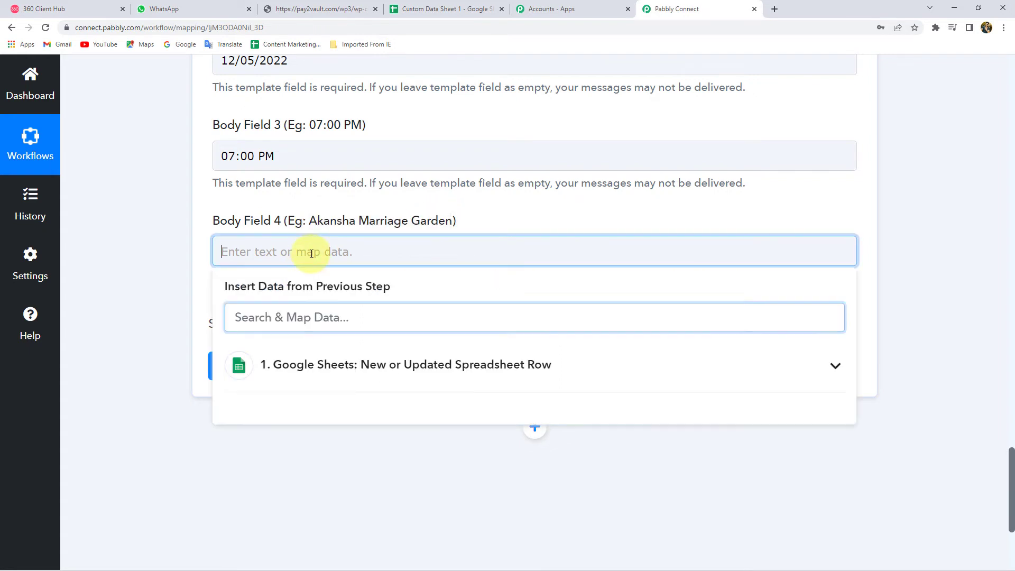
{"action": "key", "text": "ctrl+v"}
{"action": "left_click", "coordinate": [155, 263]}
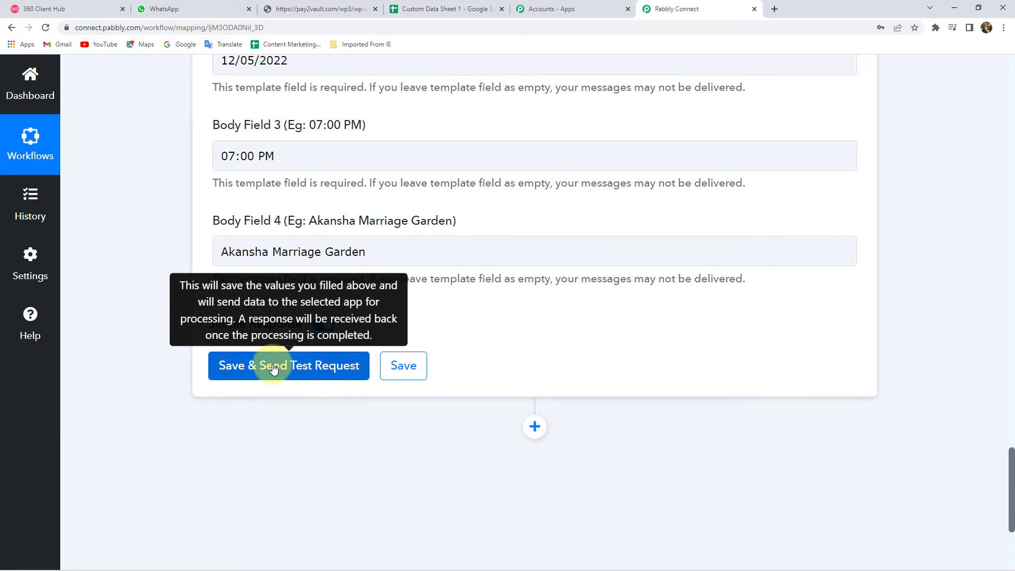
Review the mapped recipient number, the hosted video and the wed_invitation message preview in 360Dialog, and return to Pabbly Connect
{"action": "scroll", "coordinate": [273, 368], "scroll_direction": "up", "scroll_amount": 10}
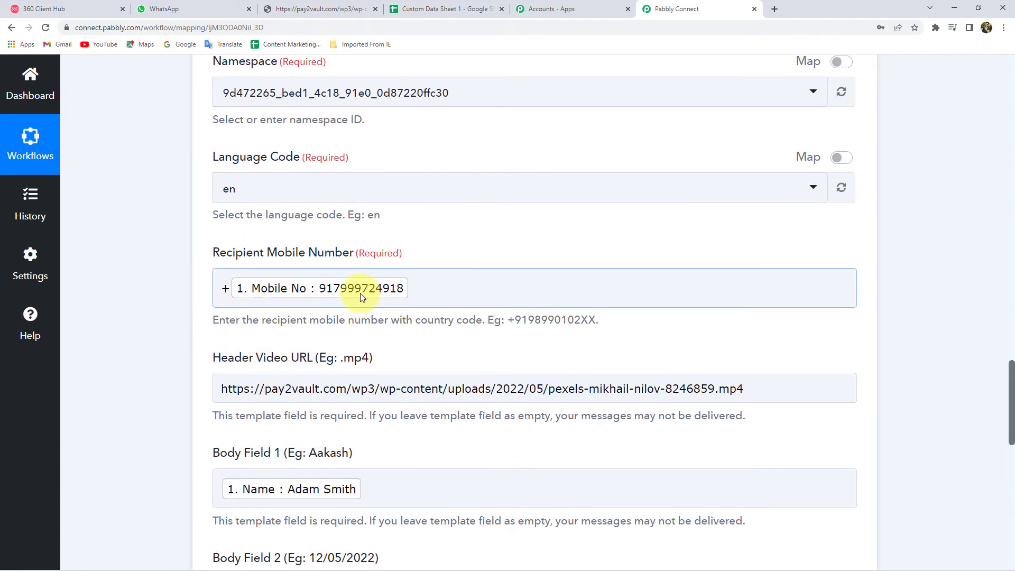
{"action": "scroll", "coordinate": [360, 293], "scroll_direction": "up", "scroll_amount": 2}
{"action": "left_click", "coordinate": [320, 8]}
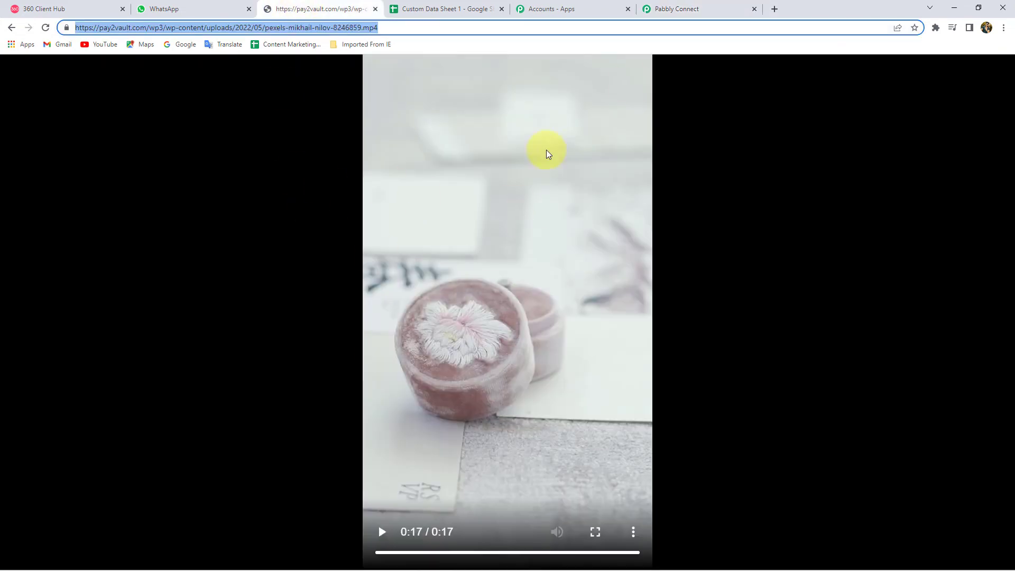
{"action": "left_click", "coordinate": [63, 8]}
{"action": "scroll", "coordinate": [640, 465], "scroll_direction": "down", "scroll_amount": 4}
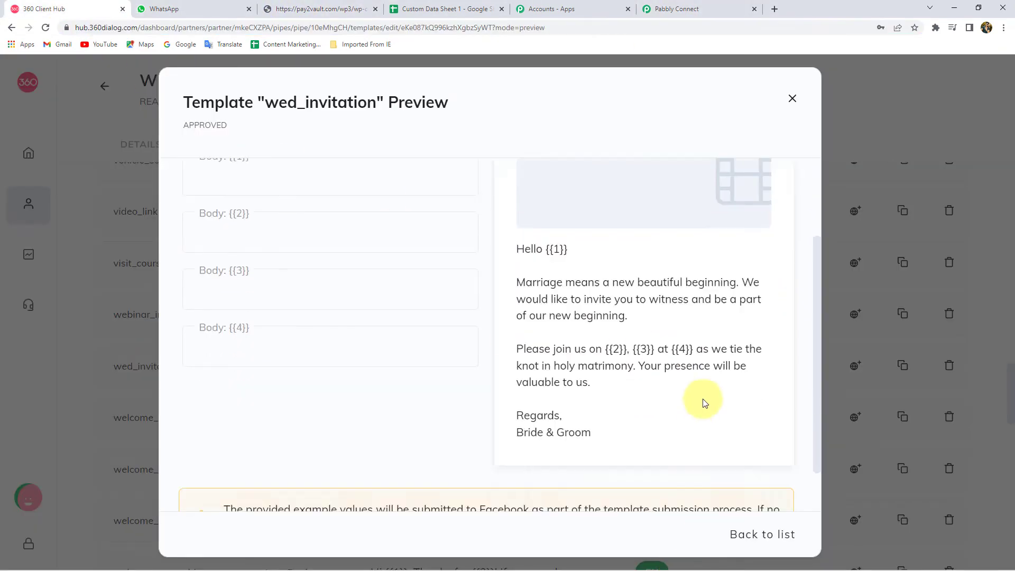
{"action": "scroll", "coordinate": [637, 341], "scroll_direction": "up", "scroll_amount": 4}
{"action": "left_click", "coordinate": [657, 13]}
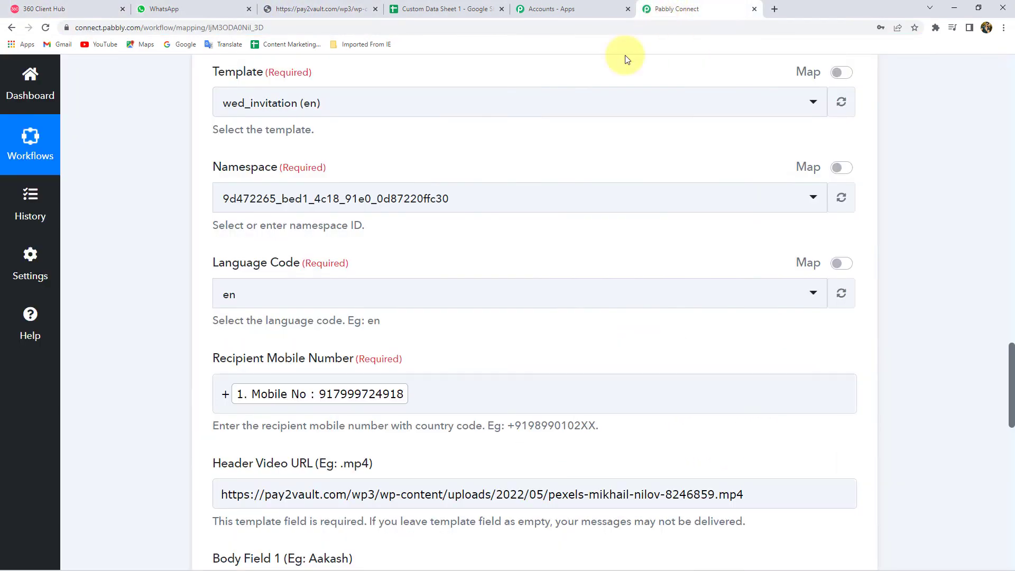
Switch to WhatsApp Web and delete the existing business chat from the chat list
{"action": "scroll", "coordinate": [195, 342], "scroll_direction": "down", "scroll_amount": 12}
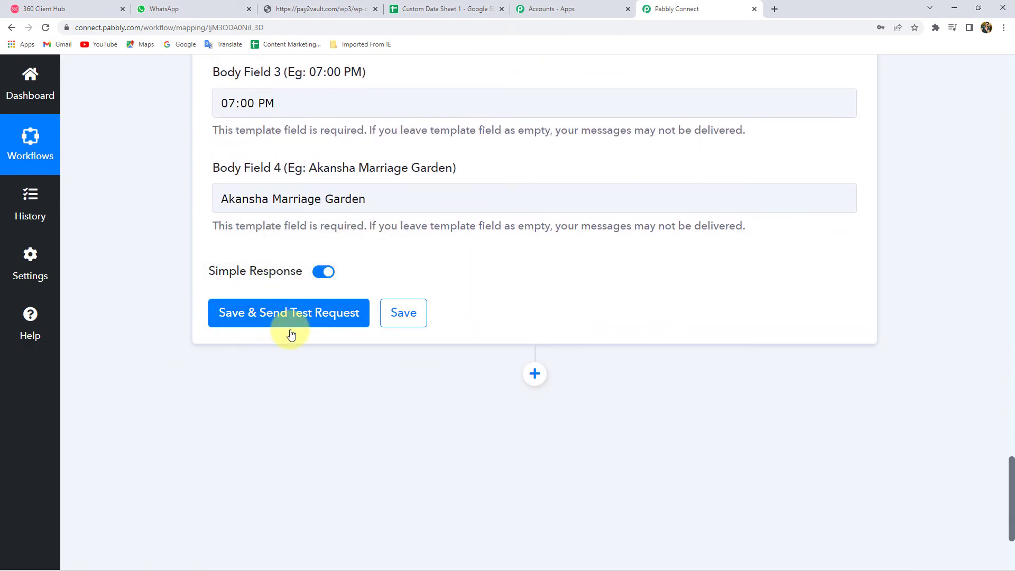
{"action": "scroll", "coordinate": [283, 264], "scroll_direction": "up", "scroll_amount": 5}
{"action": "scroll", "coordinate": [283, 264], "scroll_direction": "up", "scroll_amount": 5}
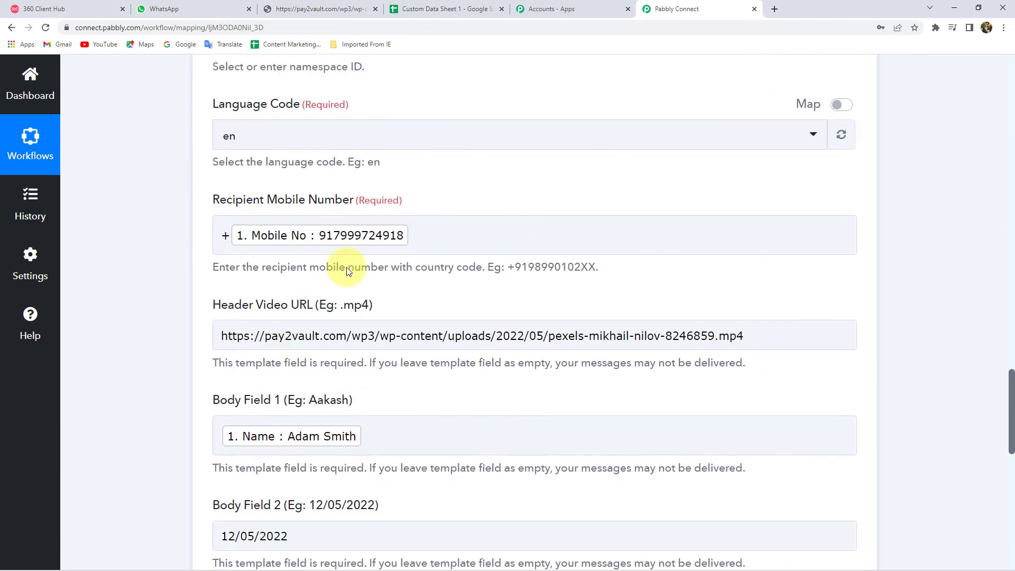
{"action": "left_click", "coordinate": [171, 6]}
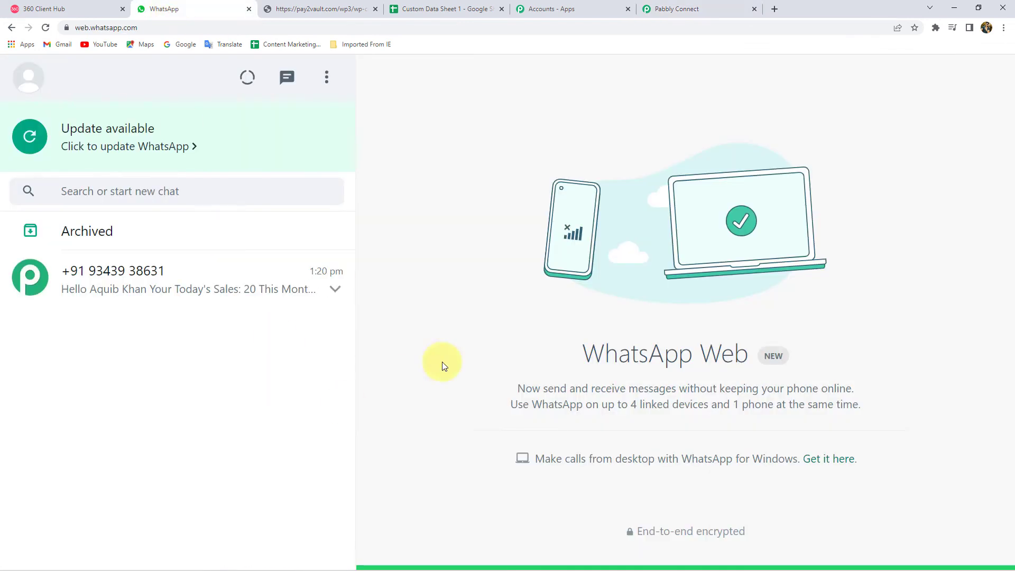
{"action": "right_click", "coordinate": [211, 276]}
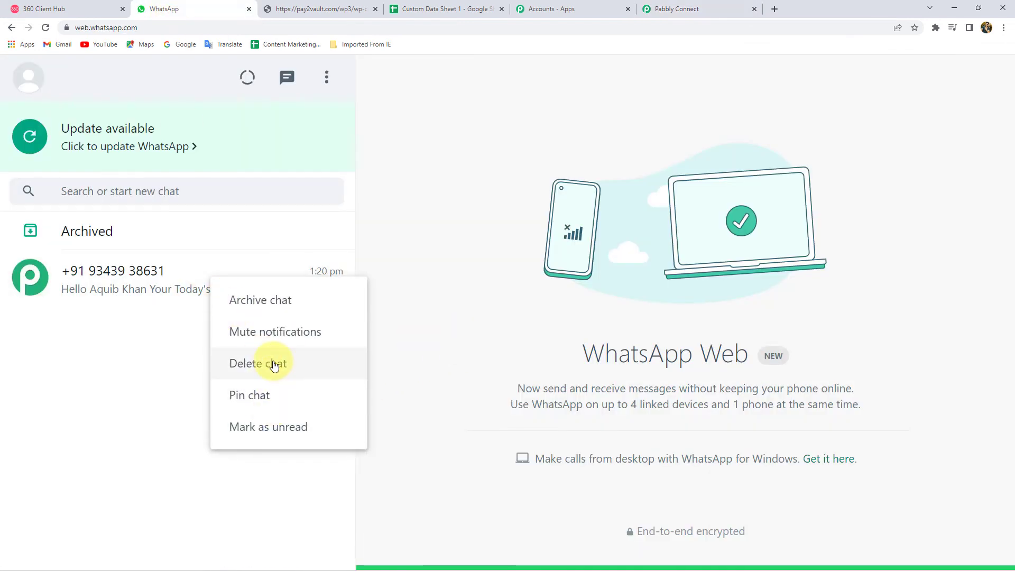
{"action": "left_click", "coordinate": [273, 365]}
{"action": "left_click", "coordinate": [607, 368]}
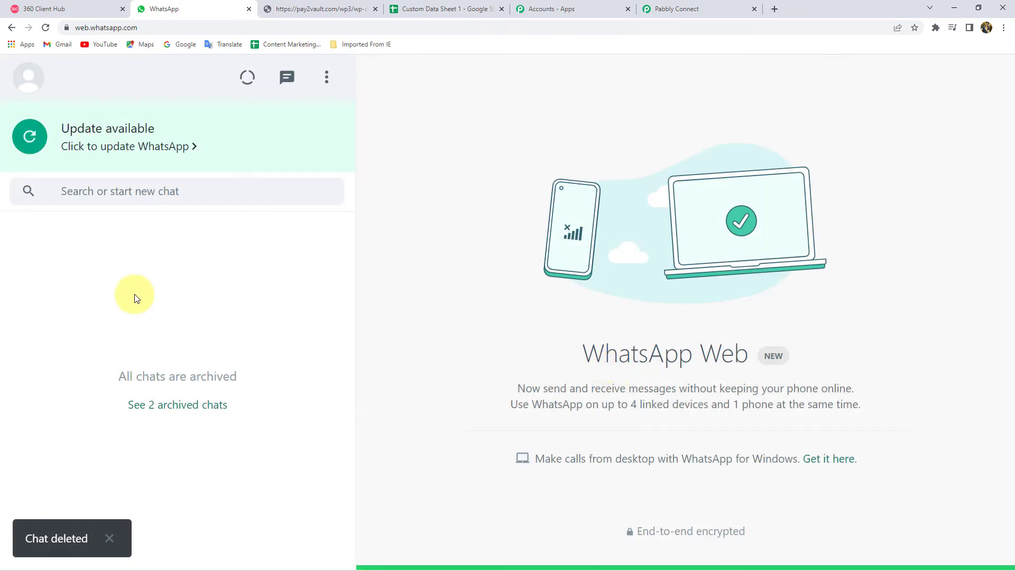
Return to Pabbly Connect, save the WhatsApp by 360Dialog action and send a test request
{"action": "left_click", "coordinate": [707, 11]}
{"action": "scroll", "coordinate": [200, 333], "scroll_direction": "down", "scroll_amount": 6}
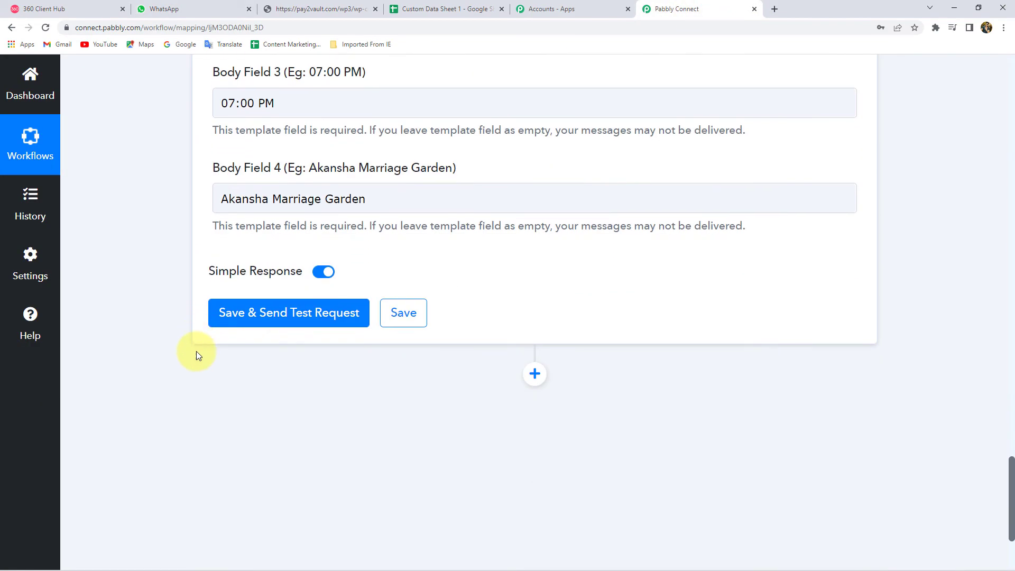
{"action": "left_click", "coordinate": [309, 322]}
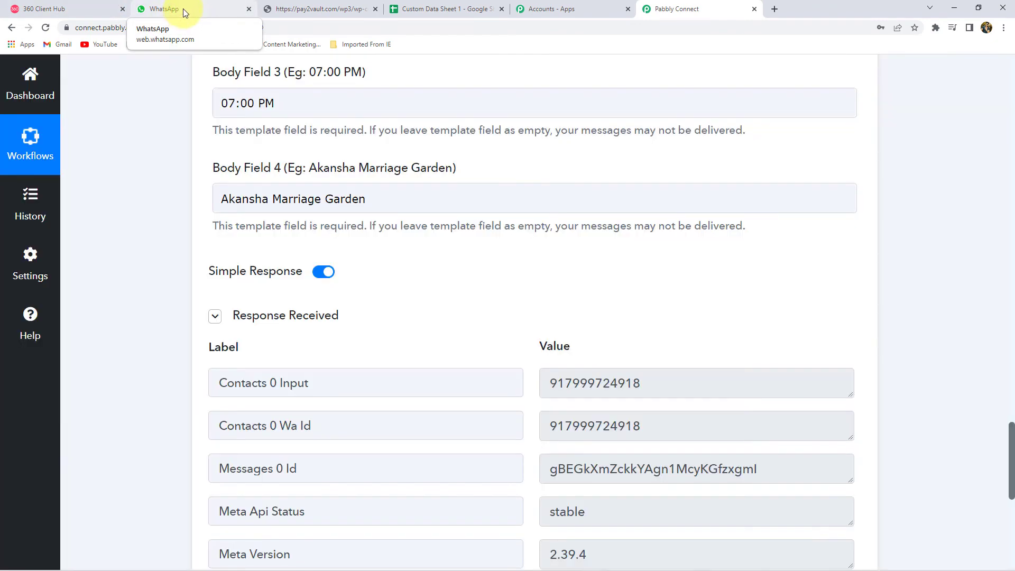
Check WhatsApp Web for the test message and review the wed_invitation preview, the hosted video and the test response in Pabbly Connect
{"action": "left_click", "coordinate": [183, 9]}
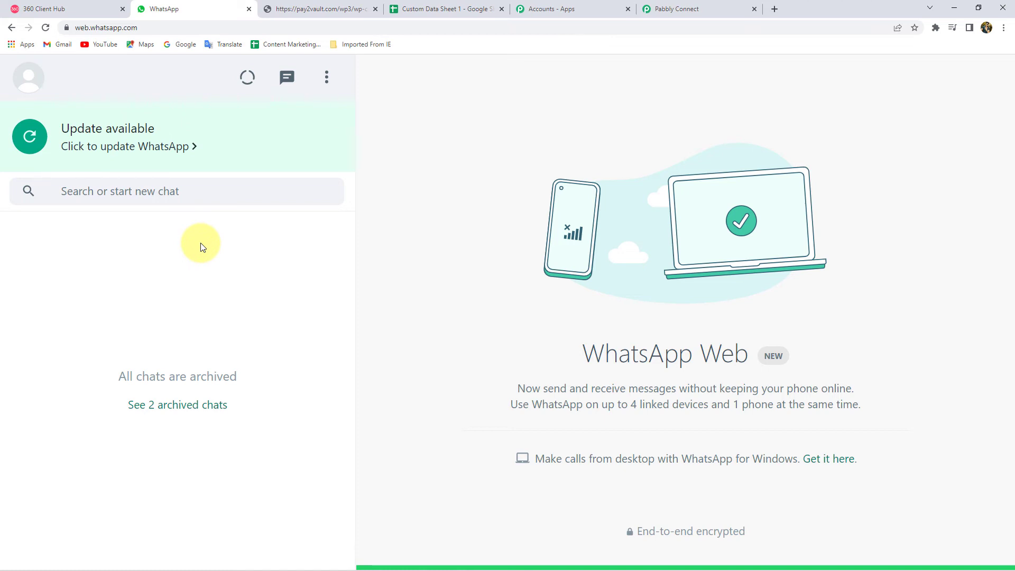
{"action": "left_click", "coordinate": [106, 9]}
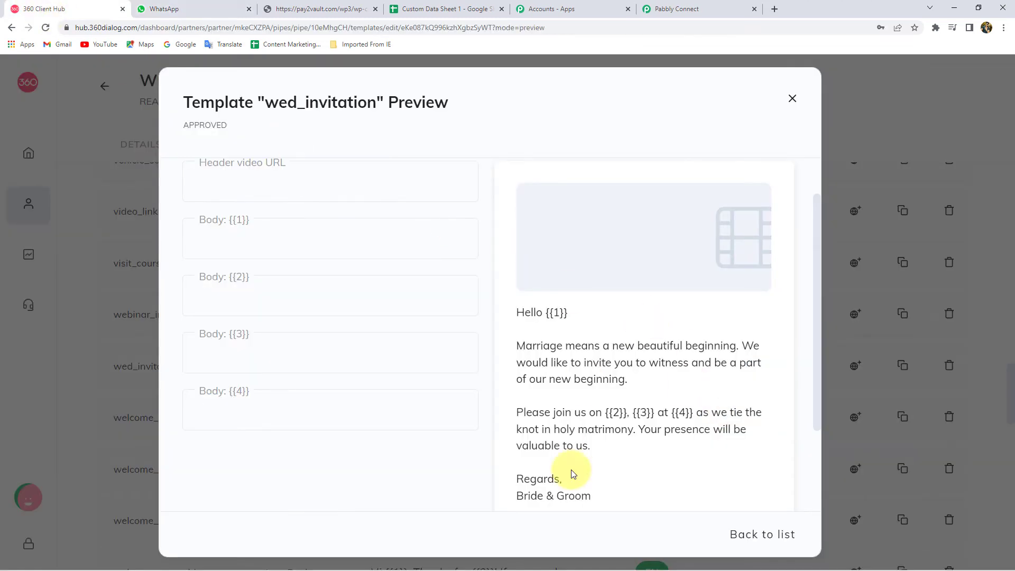
{"action": "left_click", "coordinate": [333, 9]}
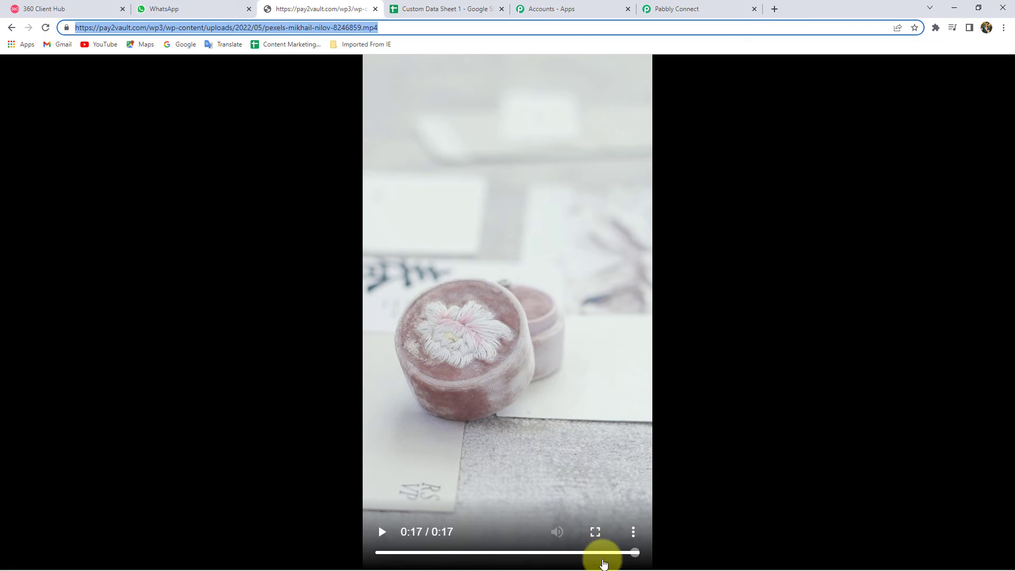
{"action": "left_click", "coordinate": [429, 547]}
{"action": "left_click", "coordinate": [401, 553]}
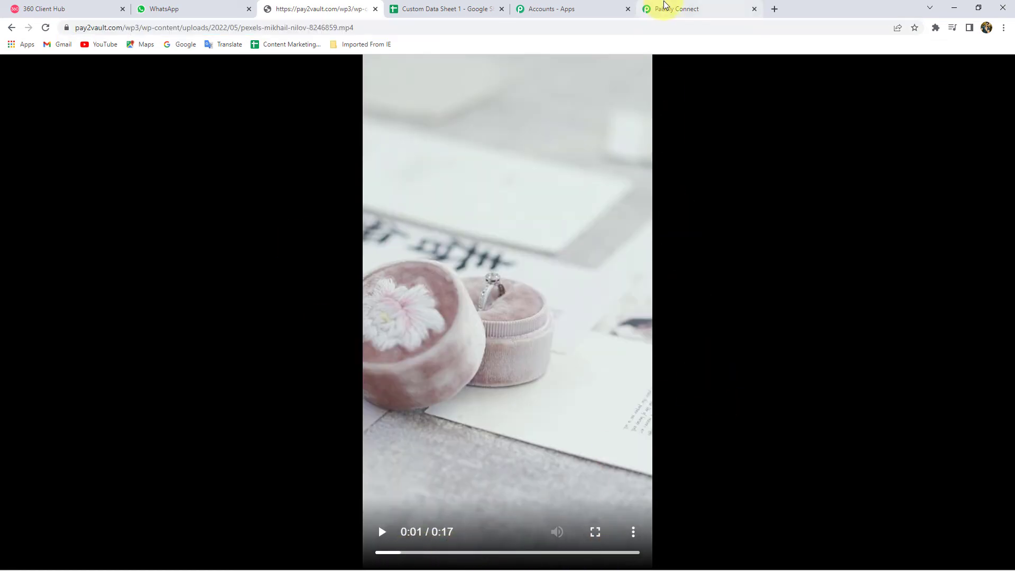
{"action": "left_click", "coordinate": [692, 9]}
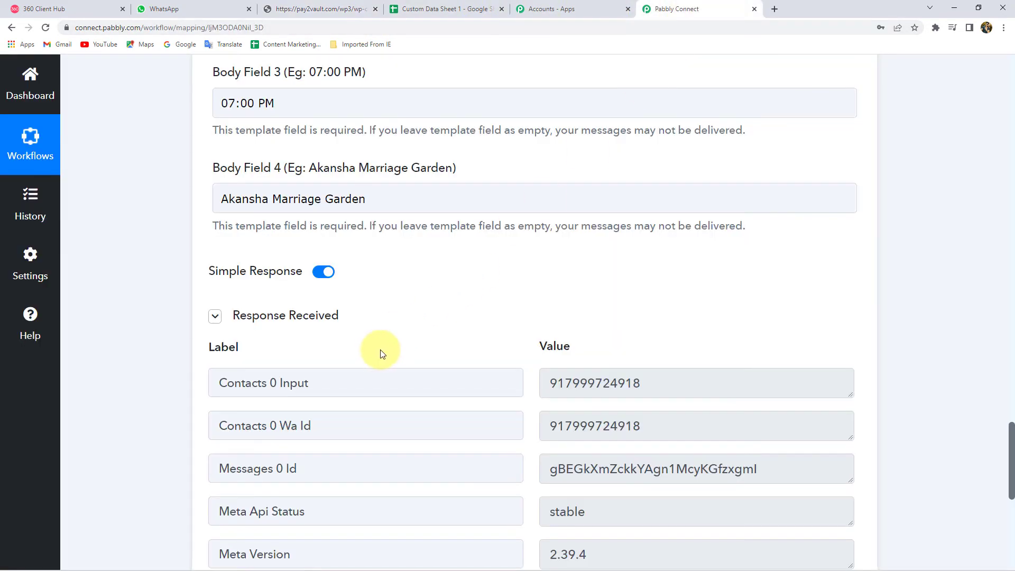
{"action": "scroll", "coordinate": [379, 351], "scroll_direction": "down", "scroll_amount": 4}
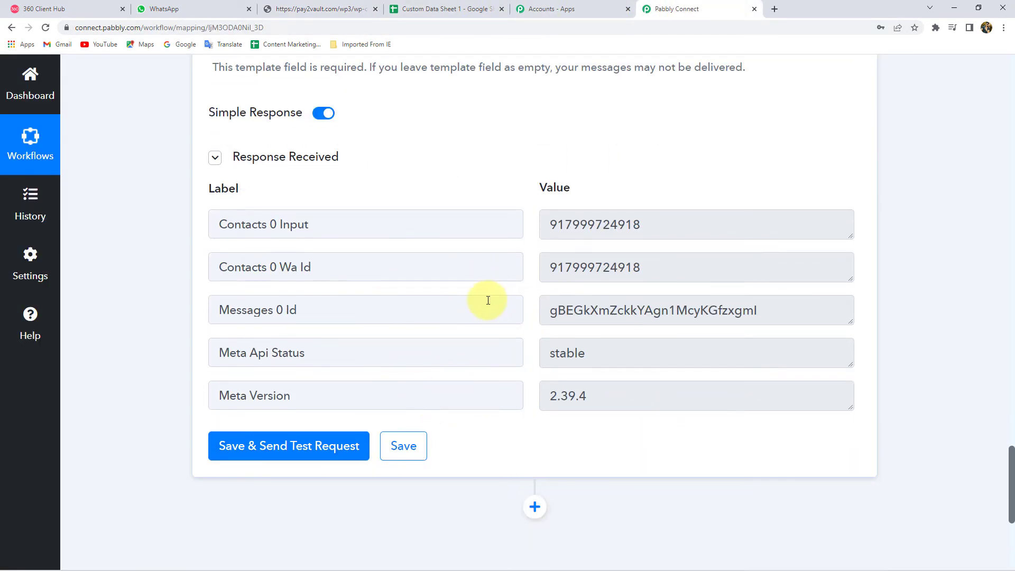
Open the received invitation in WhatsApp Web, play its video and compare it with the hosted original
{"action": "left_click", "coordinate": [201, 10]}
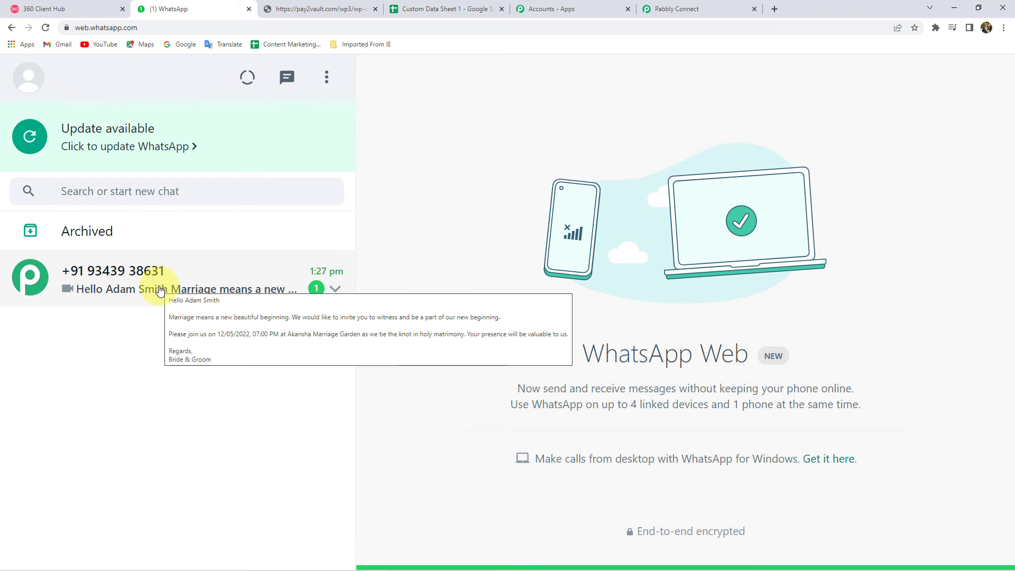
{"action": "left_click", "coordinate": [188, 287]}
{"action": "scroll", "coordinate": [712, 289], "scroll_direction": "down", "scroll_amount": 2}
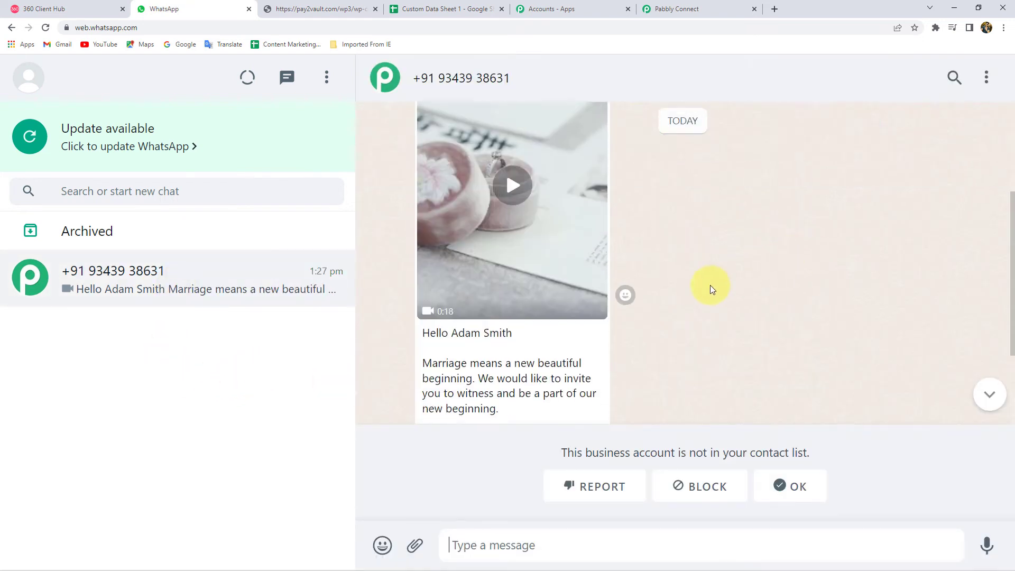
{"action": "left_click", "coordinate": [513, 176]}
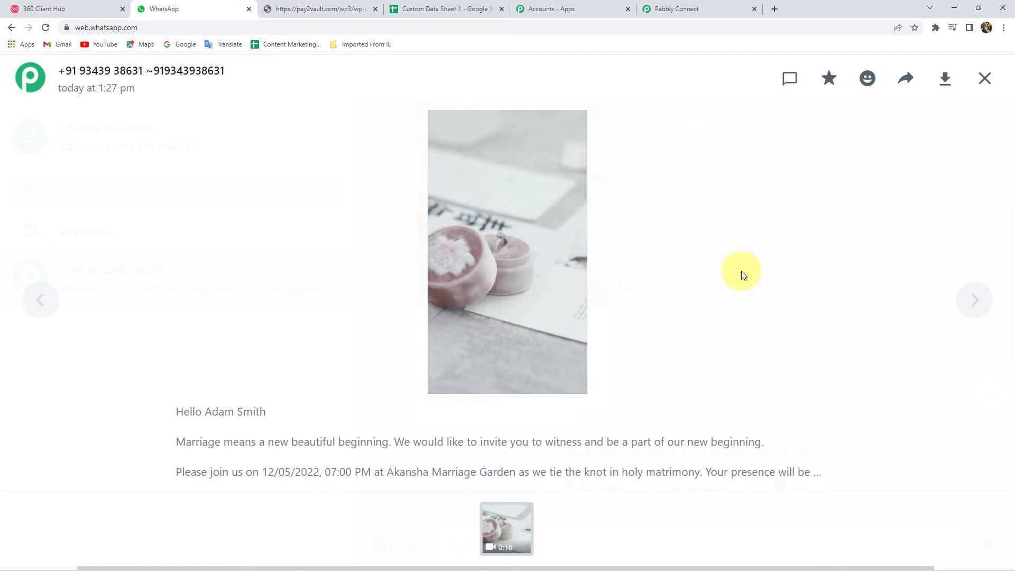
{"action": "left_click", "coordinate": [508, 373]}
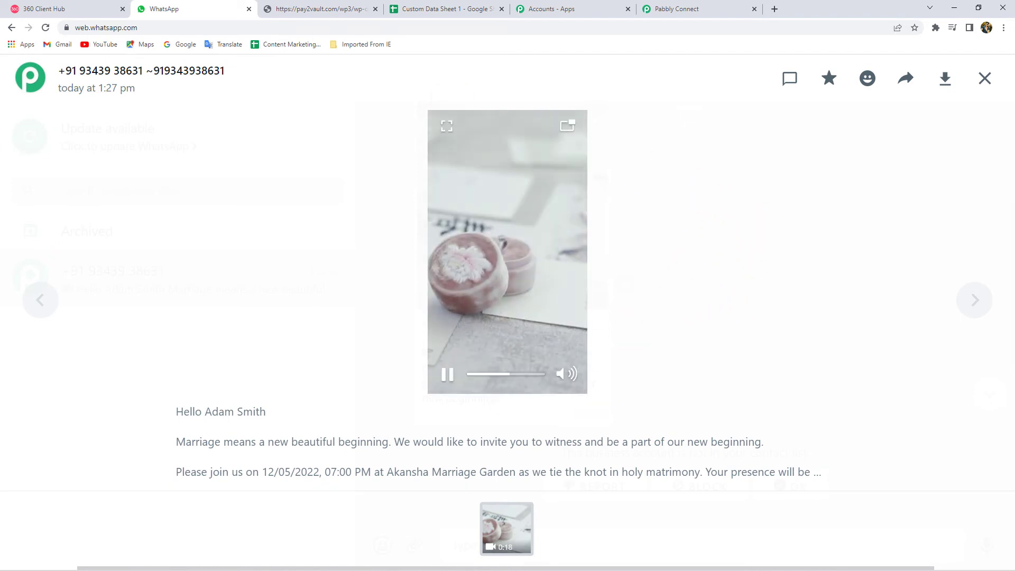
{"action": "left_click", "coordinate": [351, 9]}
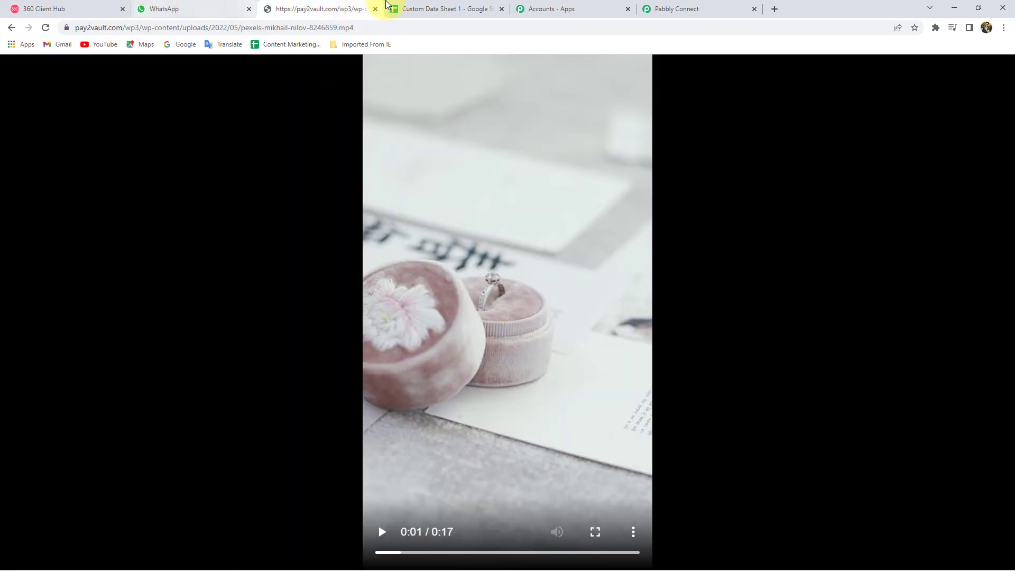
{"action": "left_click", "coordinate": [176, 8]}
{"action": "left_click", "coordinate": [941, 128]}
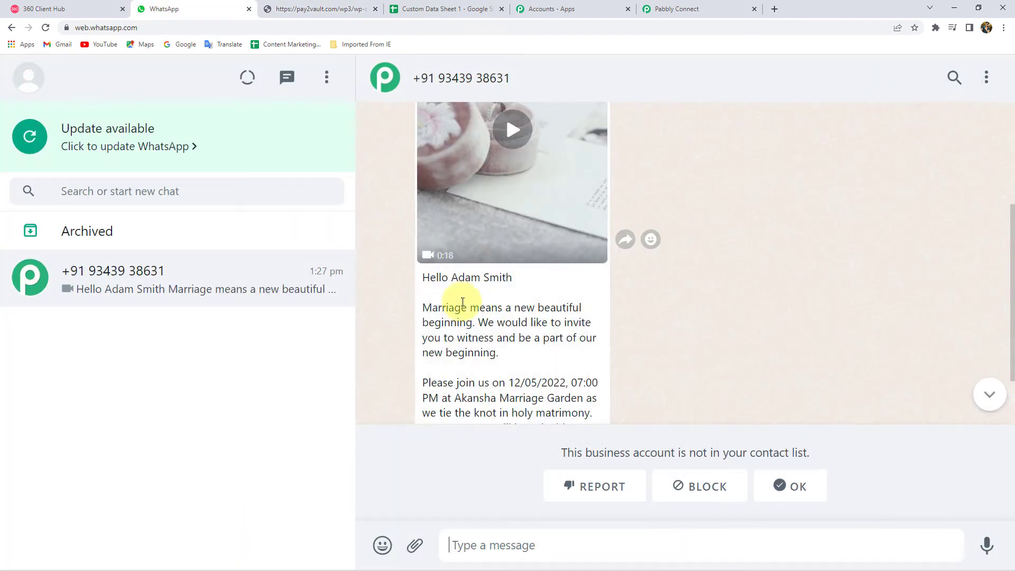
Read through the received invitation message, checking the greeting, date, time, venue and sign-off
{"action": "scroll", "coordinate": [473, 305], "scroll_direction": "down", "scroll_amount": 2}
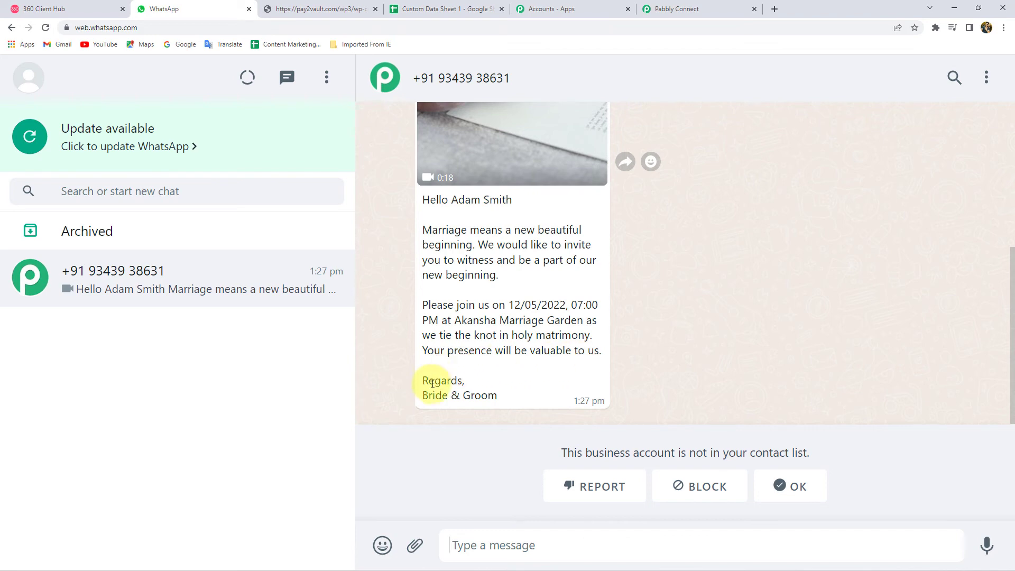
{"action": "scroll", "coordinate": [524, 320], "scroll_direction": "up", "scroll_amount": 4}
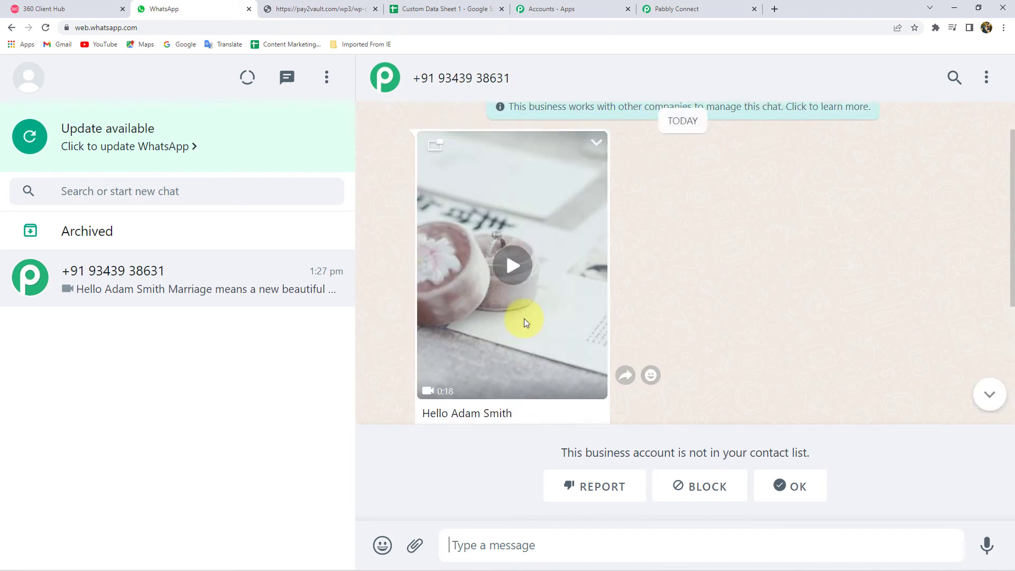
{"action": "scroll", "coordinate": [525, 321], "scroll_direction": "down", "scroll_amount": 4}
{"action": "scroll", "coordinate": [525, 318], "scroll_direction": "up", "scroll_amount": 4}
{"action": "scroll", "coordinate": [523, 324], "scroll_direction": "down", "scroll_amount": 4}
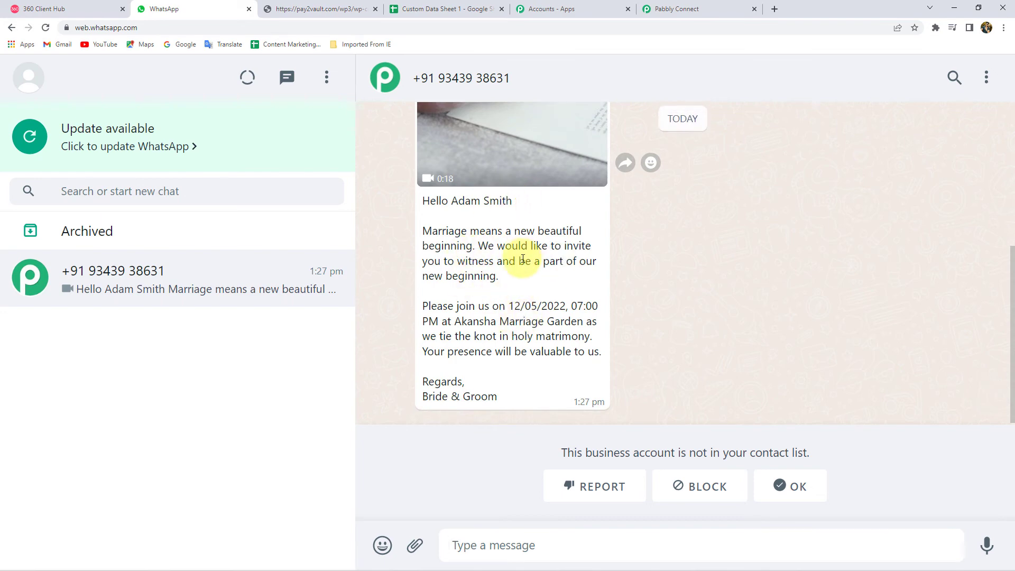
Save the WhatsApp by 360Dialog action in Pabbly Connect and collapse the workflow's action and Google Sheets trigger
{"action": "left_click", "coordinate": [702, 8]}
{"action": "left_click", "coordinate": [414, 402]}
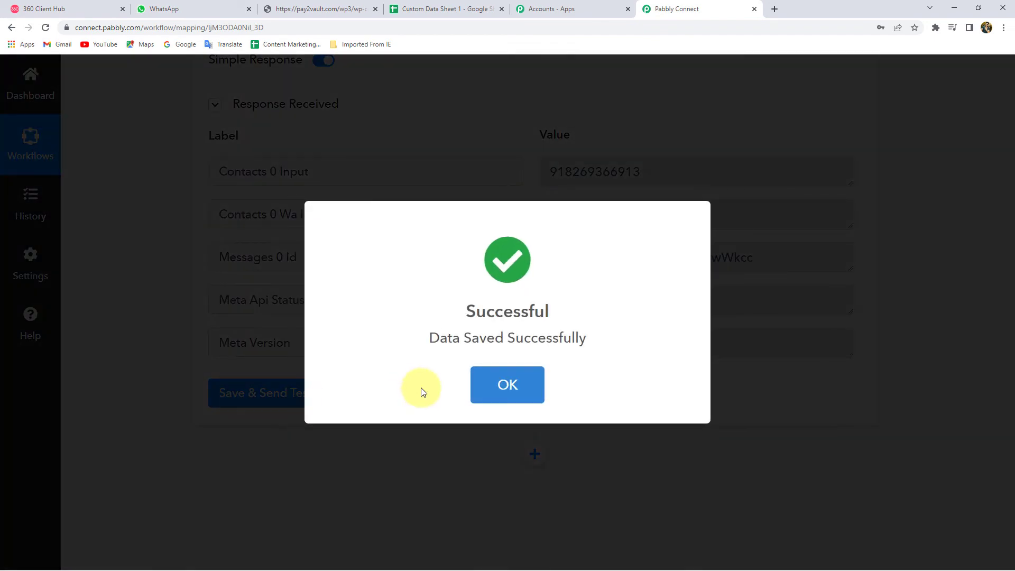
{"action": "left_click", "coordinate": [524, 385]}
{"action": "scroll", "coordinate": [509, 416], "scroll_direction": "up", "scroll_amount": 20}
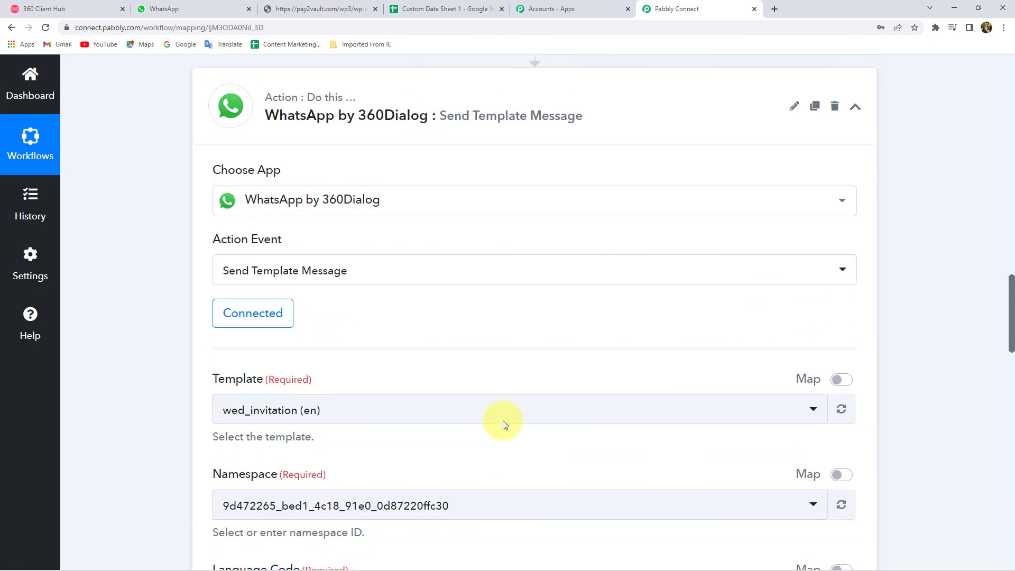
{"action": "scroll", "coordinate": [503, 420], "scroll_direction": "up", "scroll_amount": 15}
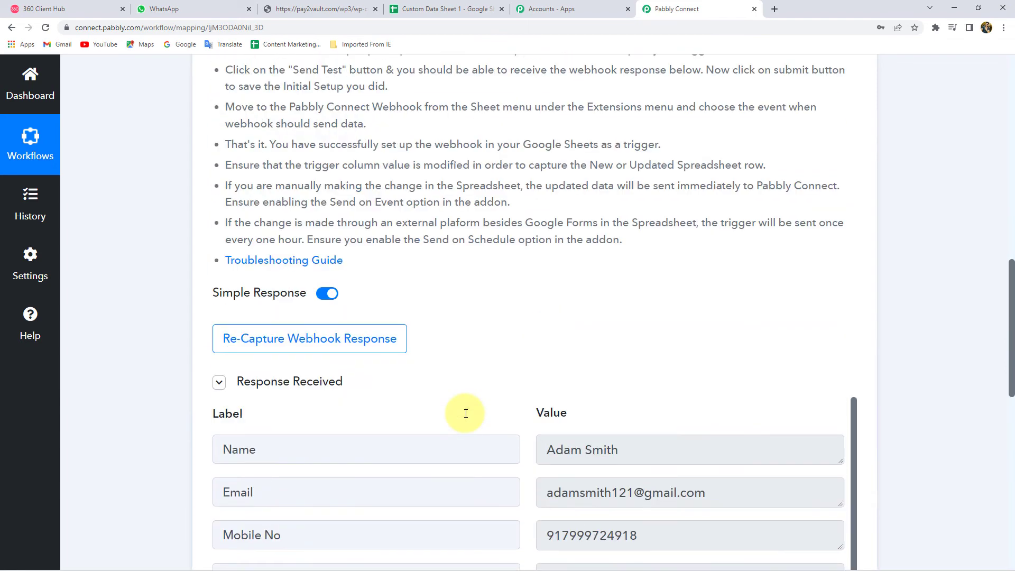
{"action": "scroll", "coordinate": [466, 414], "scroll_direction": "up", "scroll_amount": 10}
{"action": "left_click", "coordinate": [474, 281]}
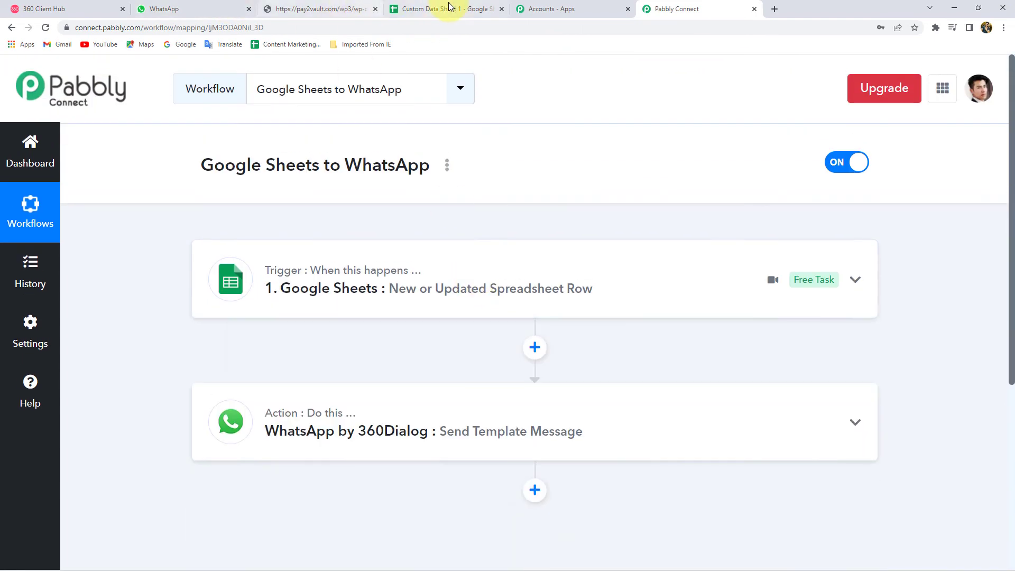
Review the contact list in Custom Data Sheet 1 alongside the received WhatsApp invitation
{"action": "left_click", "coordinate": [443, 7]}
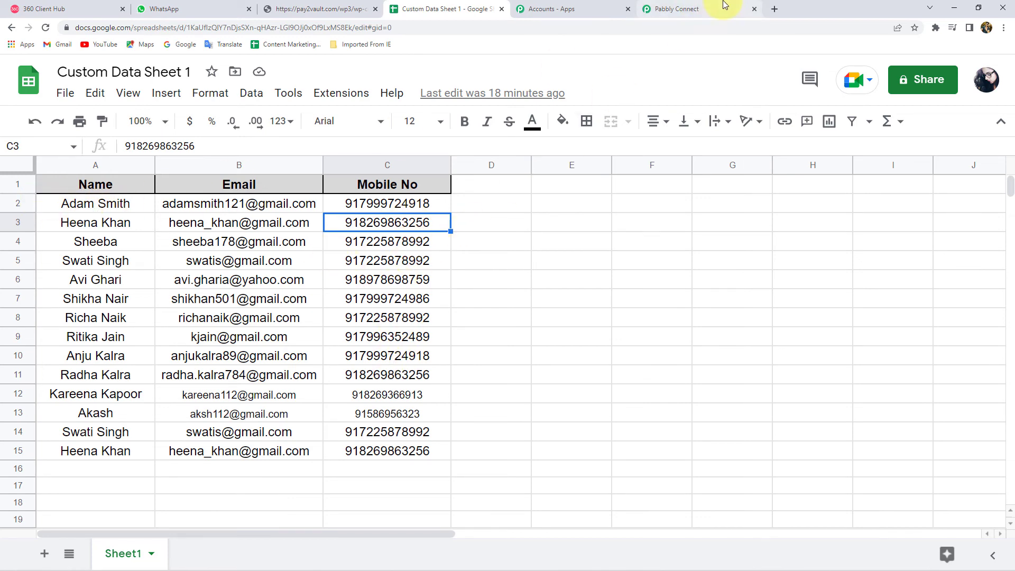
{"action": "left_click", "coordinate": [214, 10]}
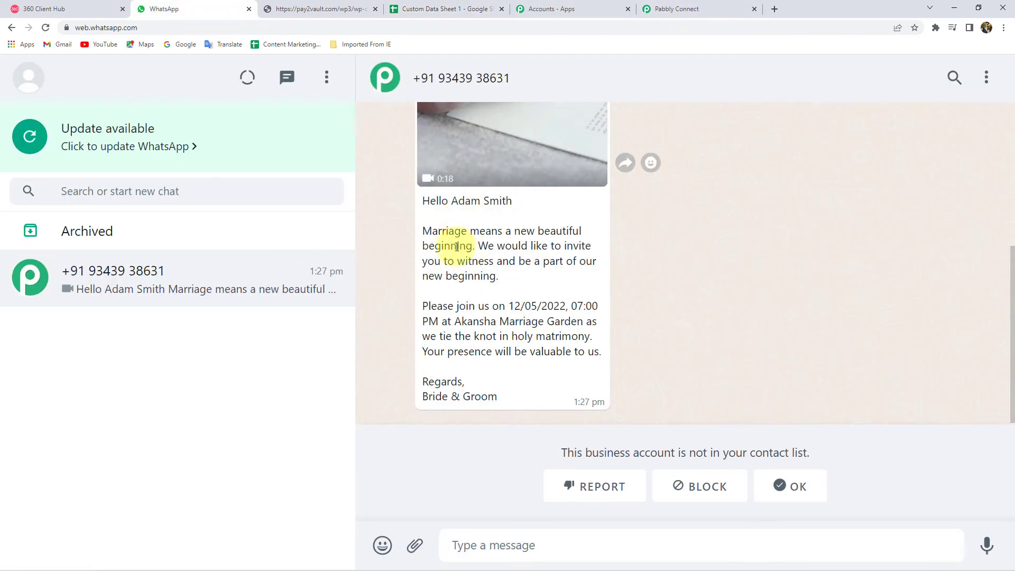
{"action": "scroll", "coordinate": [476, 256], "scroll_direction": "up", "scroll_amount": 3}
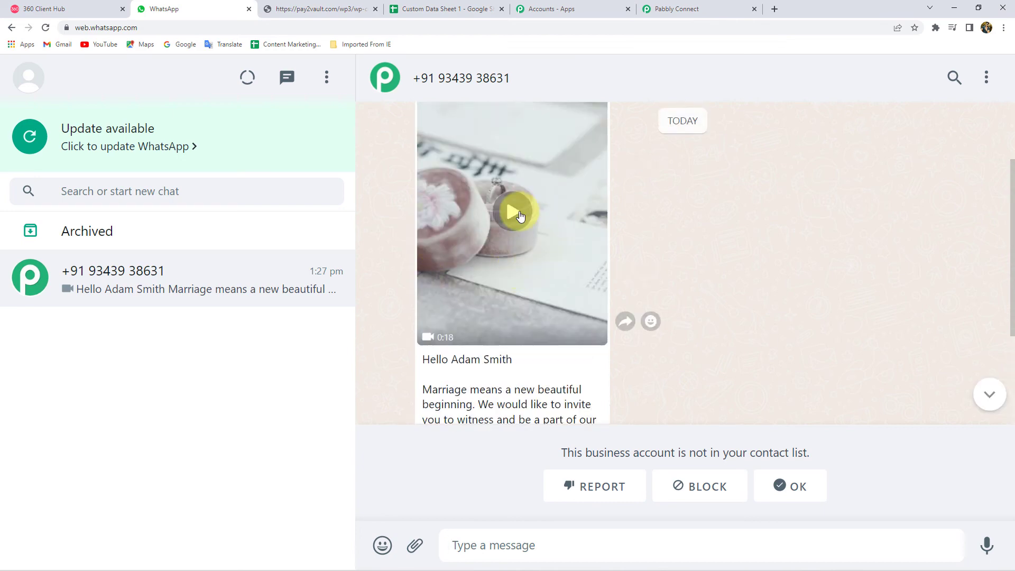
{"action": "left_click", "coordinate": [444, 9]}
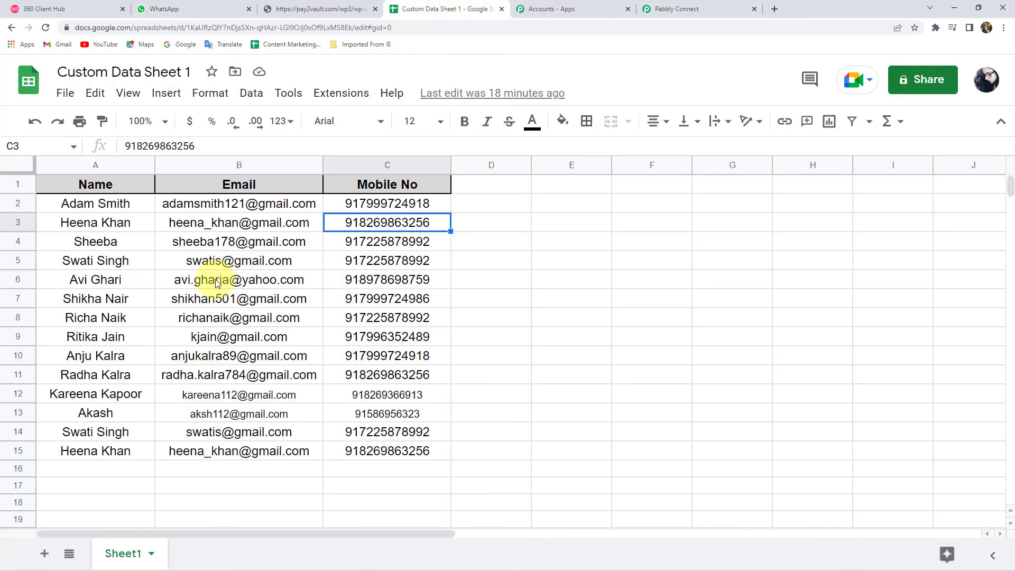
{"action": "mouse_move", "coordinate": [198, 367]}
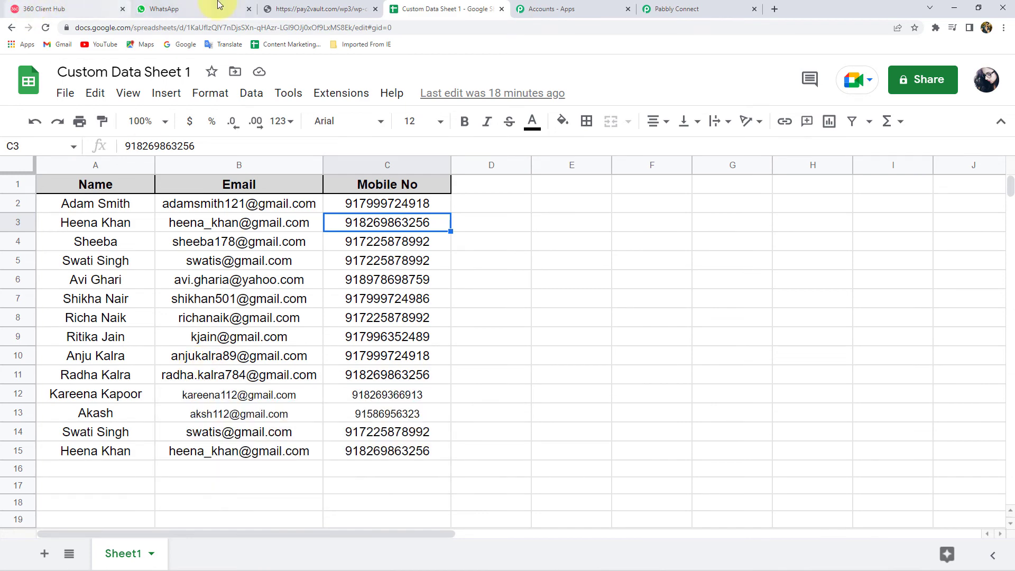
{"action": "left_click", "coordinate": [170, 9]}
{"action": "scroll", "coordinate": [517, 211], "scroll_direction": "down", "scroll_amount": 3}
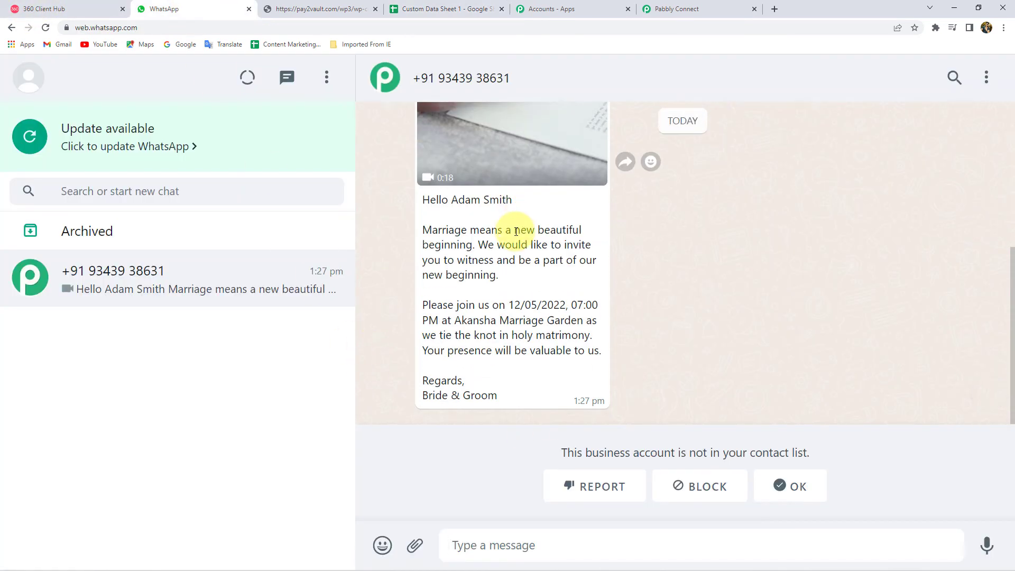
Send all rows of Custom Data Sheet 1 to the workflow with the Pabbly Connect Webhooks add-on's Send All Data command
{"action": "left_click", "coordinate": [445, 6]}
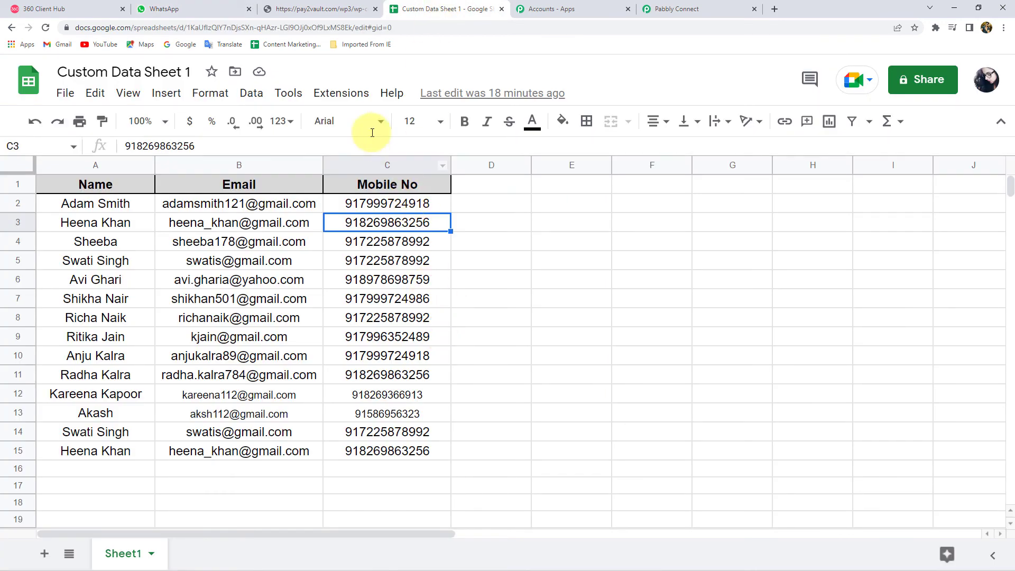
{"action": "left_click", "coordinate": [338, 95]}
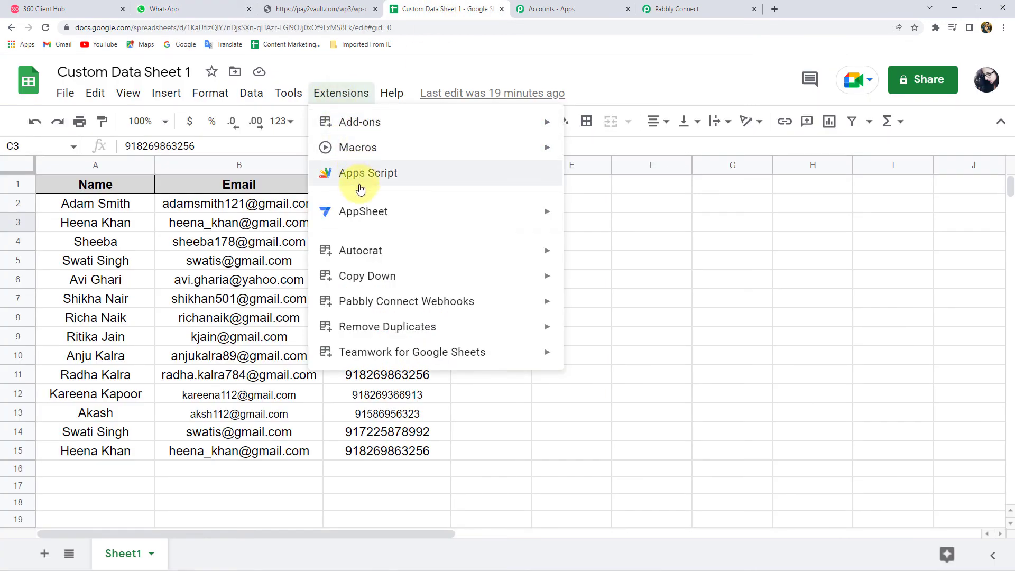
{"action": "mouse_move", "coordinate": [397, 309]}
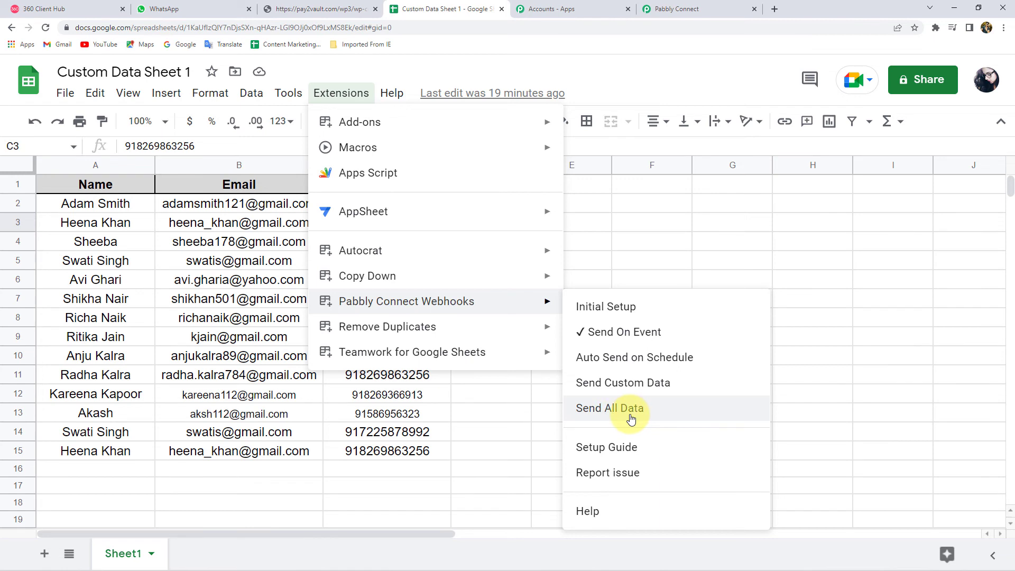
{"action": "left_click", "coordinate": [493, 415]}
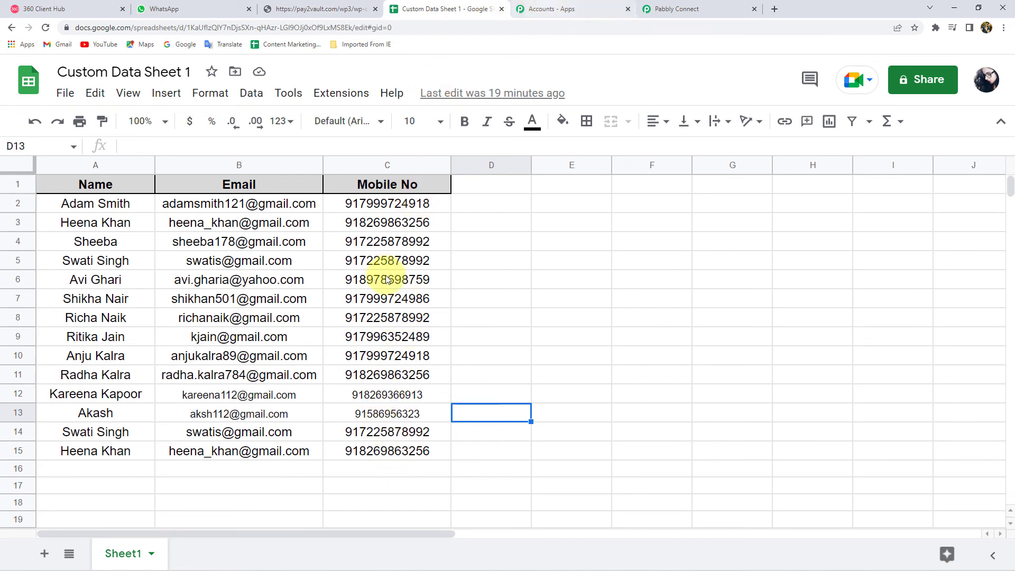
{"action": "left_click", "coordinate": [341, 94]}
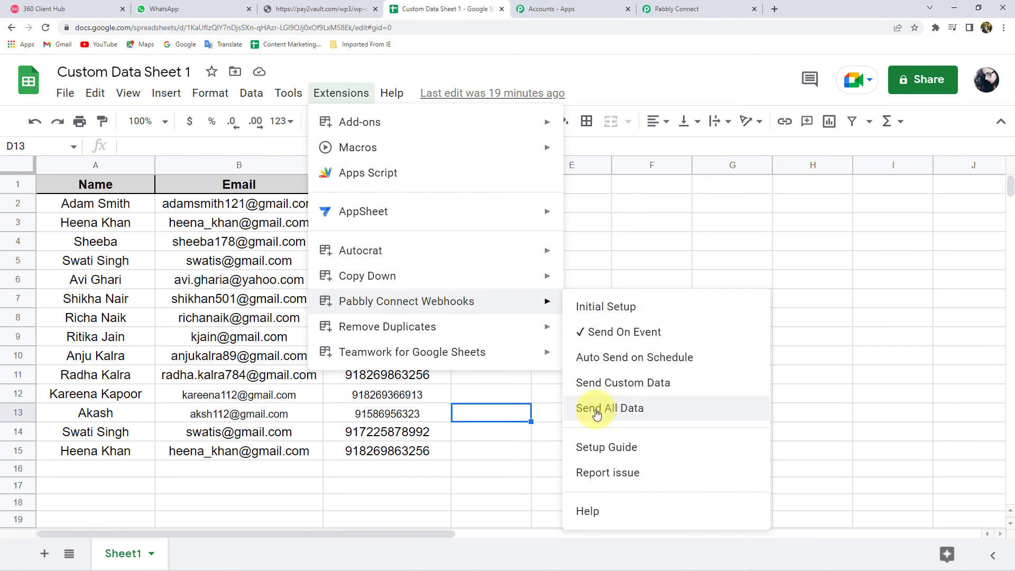
{"action": "left_click", "coordinate": [611, 417]}
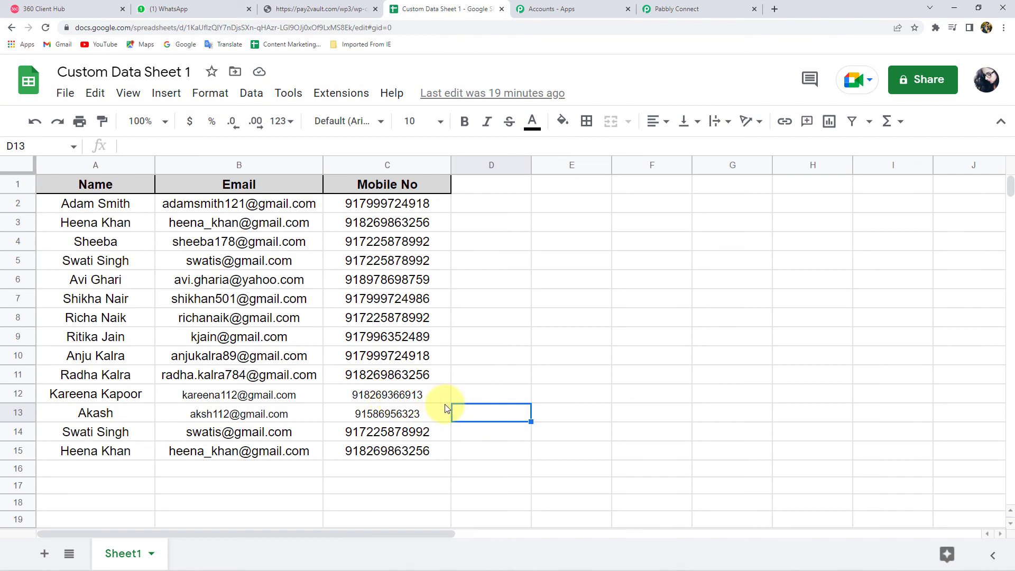
Switch to WhatsApp Web and check the greeting and text of the newest wedding invitation message
{"action": "left_click", "coordinate": [179, 7]}
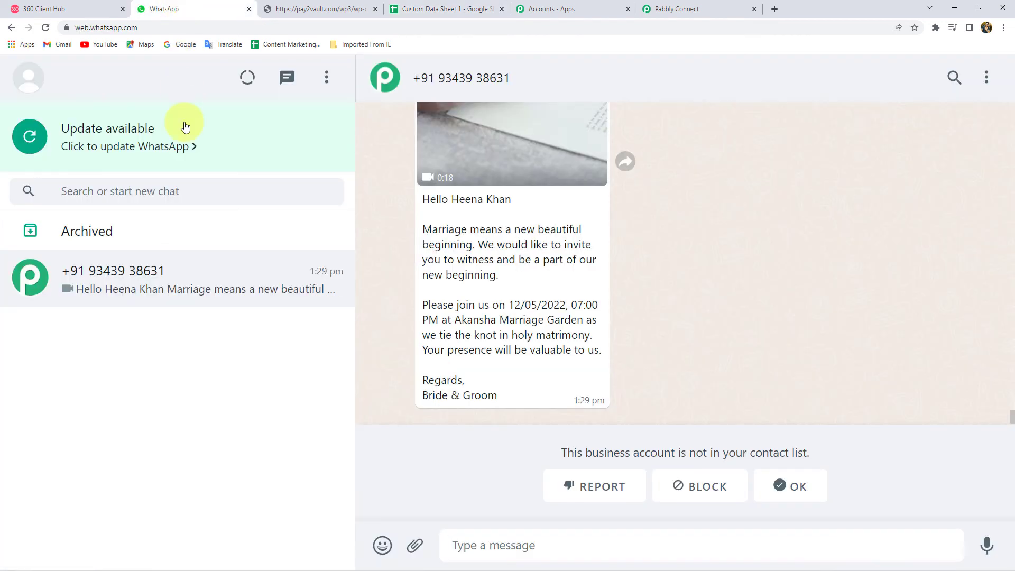
{"action": "scroll", "coordinate": [423, 280], "scroll_direction": "down", "scroll_amount": 4}
{"action": "scroll", "coordinate": [453, 268], "scroll_direction": "up", "scroll_amount": 2}
{"action": "scroll", "coordinate": [455, 270], "scroll_direction": "down", "scroll_amount": 4}
{"action": "scroll", "coordinate": [456, 278], "scroll_direction": "down", "scroll_amount": 1}
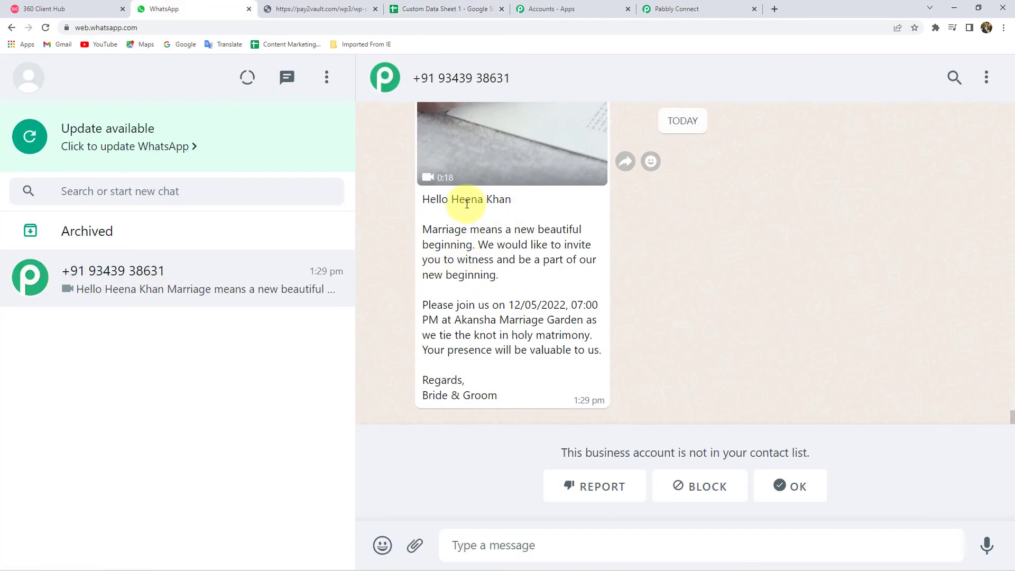
Check the mobile number, email and name of the greeted contact in row 3 of Custom Data Sheet 1
{"action": "left_click", "coordinate": [469, 9]}
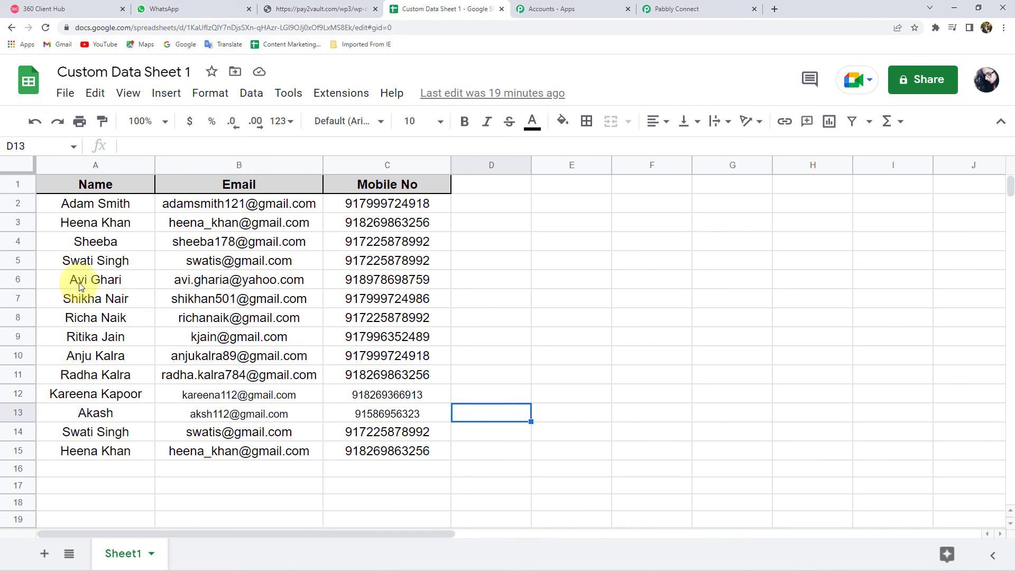
{"action": "left_click", "coordinate": [76, 222]}
{"action": "left_click", "coordinate": [385, 223]}
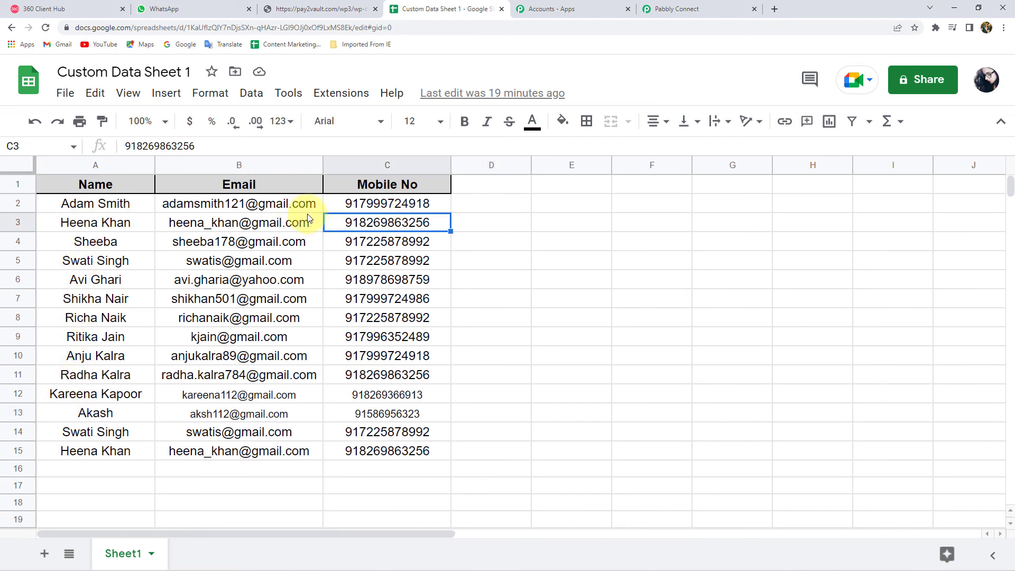
{"action": "left_click", "coordinate": [174, 224]}
{"action": "left_click", "coordinate": [93, 223]}
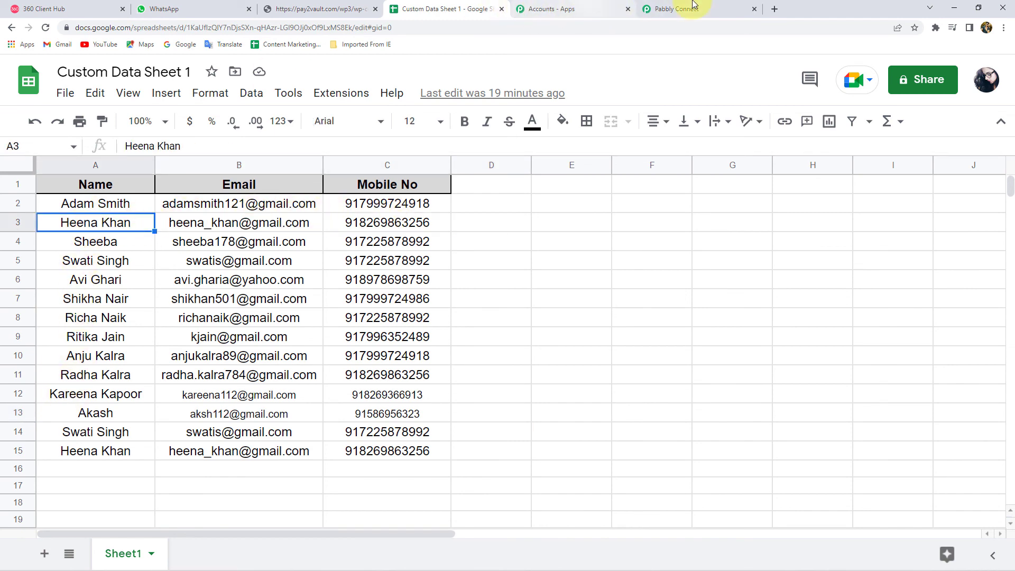
Look over the newest invitation's video and message again in WhatsApp Web, and return to the contact sheet
{"action": "left_click", "coordinate": [649, 6]}
{"action": "left_click", "coordinate": [153, 9]}
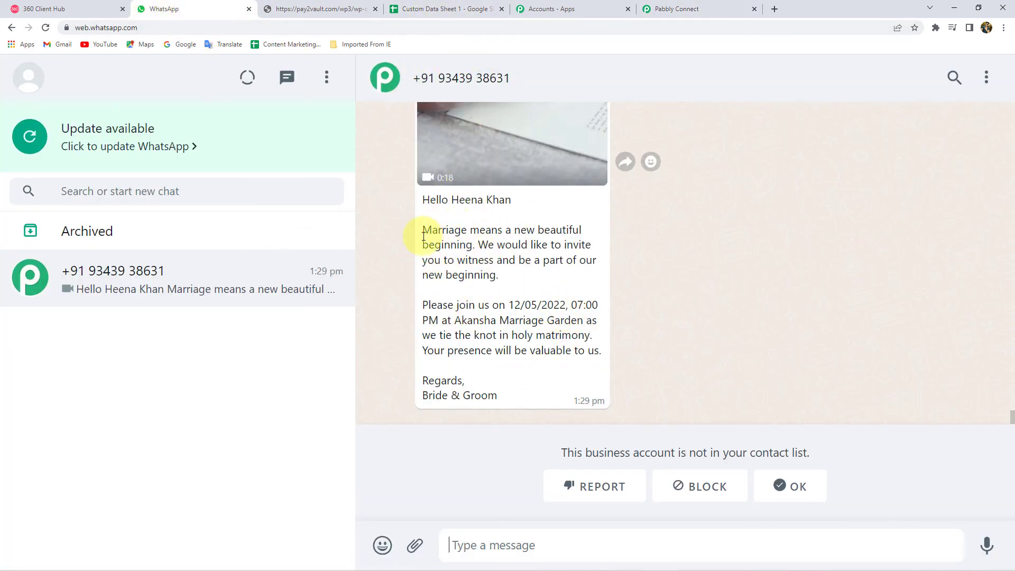
{"action": "scroll", "coordinate": [439, 323], "scroll_direction": "up", "scroll_amount": 2}
{"action": "scroll", "coordinate": [495, 329], "scroll_direction": "down", "scroll_amount": 2}
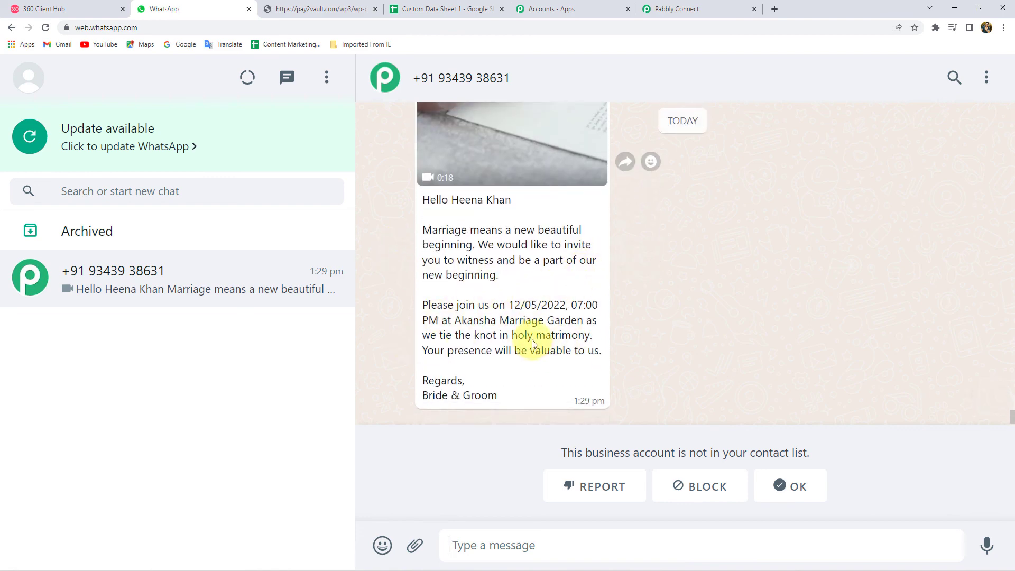
{"action": "scroll", "coordinate": [532, 342], "scroll_direction": "up", "scroll_amount": 4}
{"action": "scroll", "coordinate": [531, 340], "scroll_direction": "down", "scroll_amount": 4}
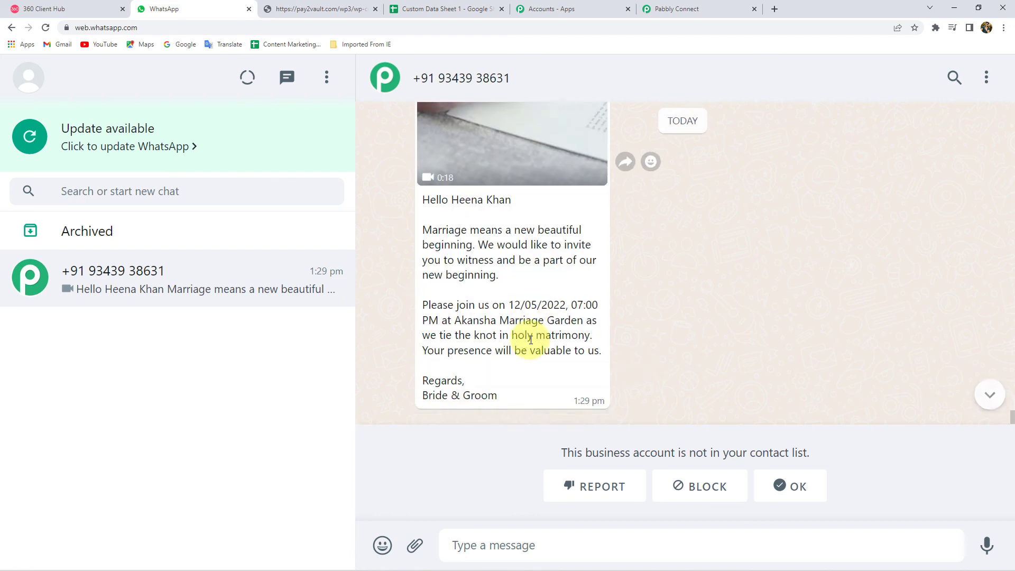
{"action": "left_click", "coordinate": [454, 7]}
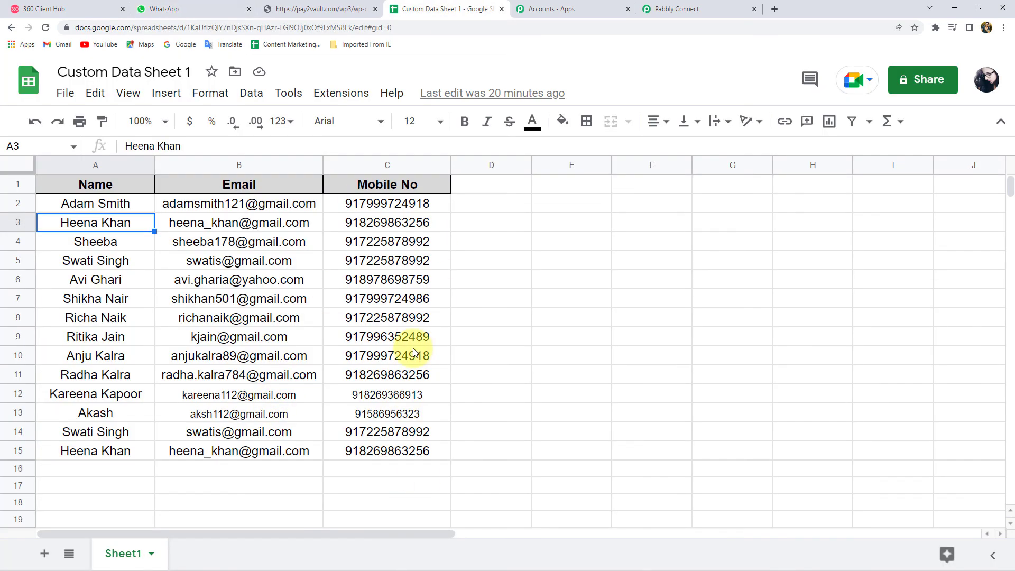
Review the Google Sheets to WhatsApp workflow together with the full contact list and the received invitation
{"action": "left_click", "coordinate": [703, 9]}
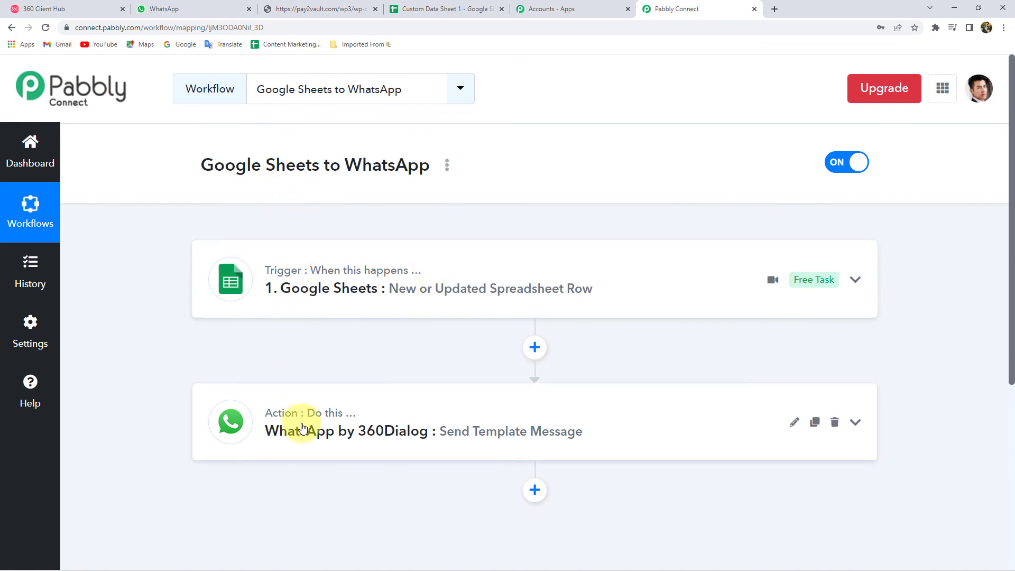
{"action": "left_click", "coordinate": [447, 9]}
{"action": "scroll", "coordinate": [168, 440], "scroll_direction": "down", "scroll_amount": 3}
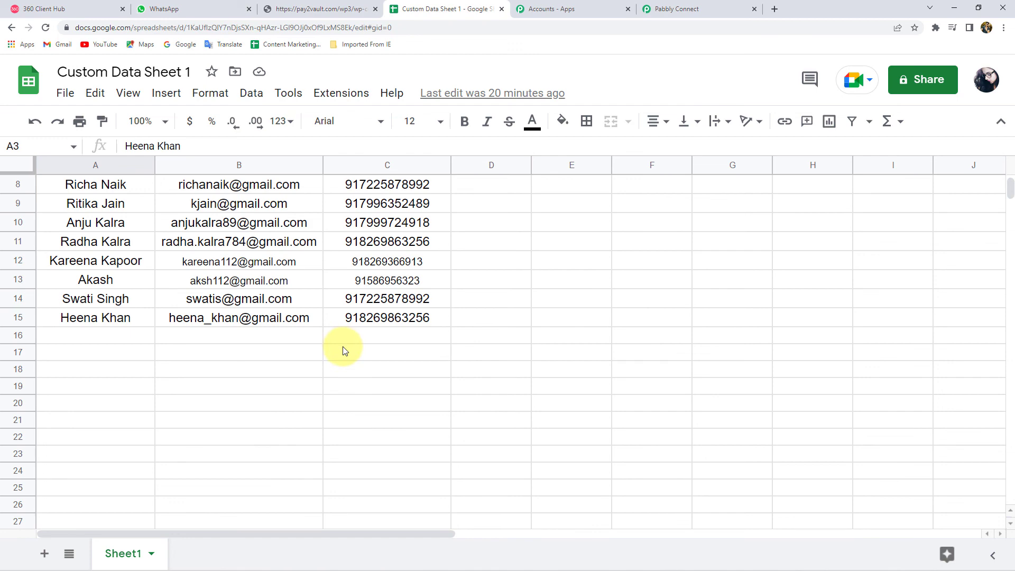
{"action": "left_click", "coordinate": [185, 9]}
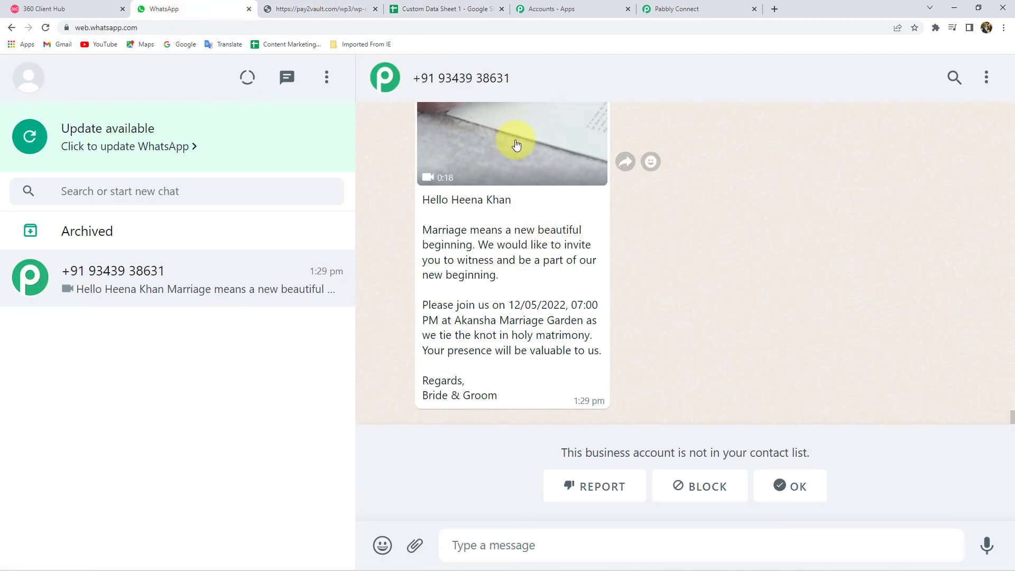
{"action": "left_click", "coordinate": [699, 8]}
{"action": "left_click", "coordinate": [443, 10]}
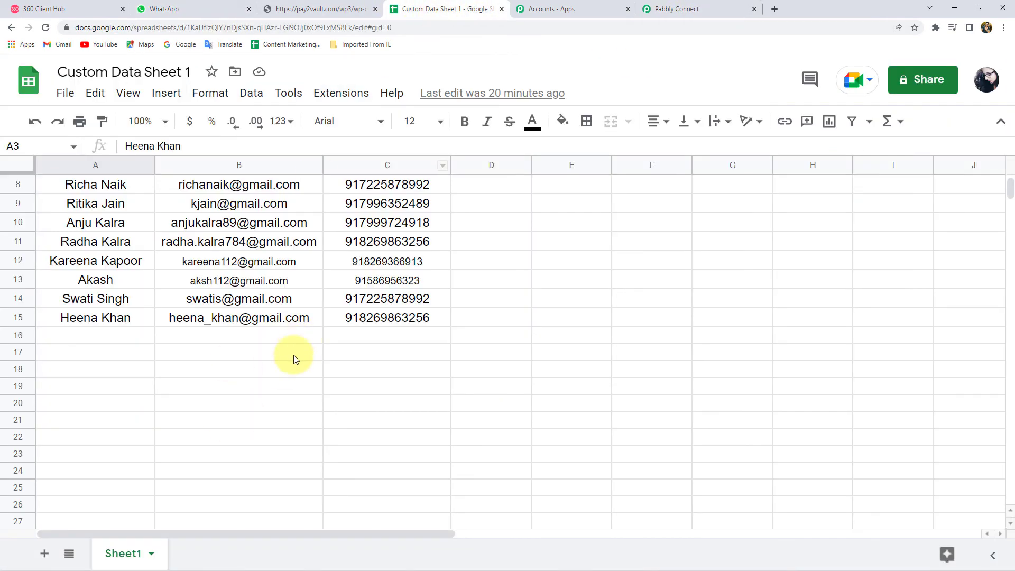
{"action": "scroll", "coordinate": [293, 364], "scroll_direction": "up", "scroll_amount": 3}
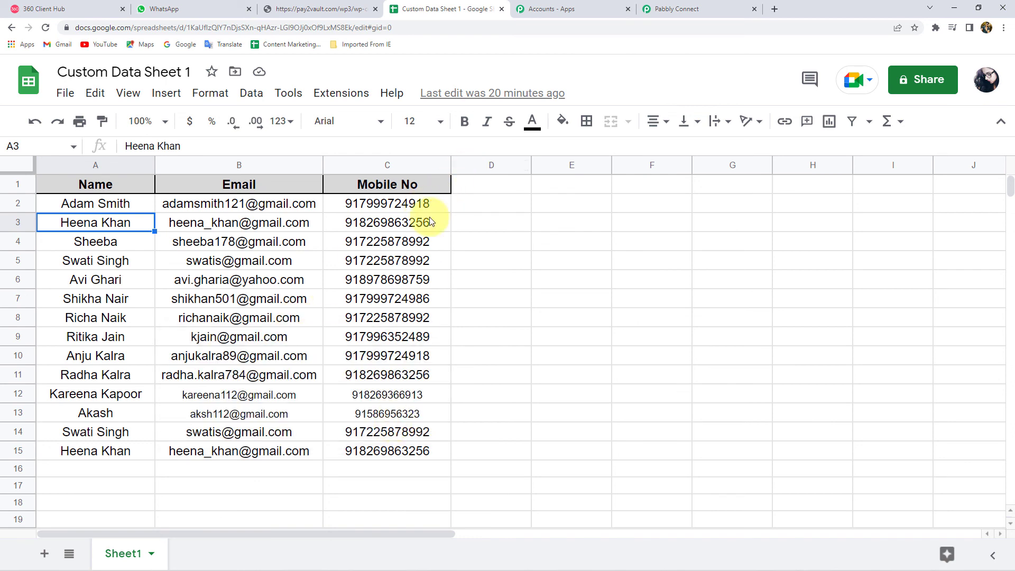
{"action": "left_click", "coordinate": [341, 93]}
{"action": "mouse_move", "coordinate": [382, 301]}
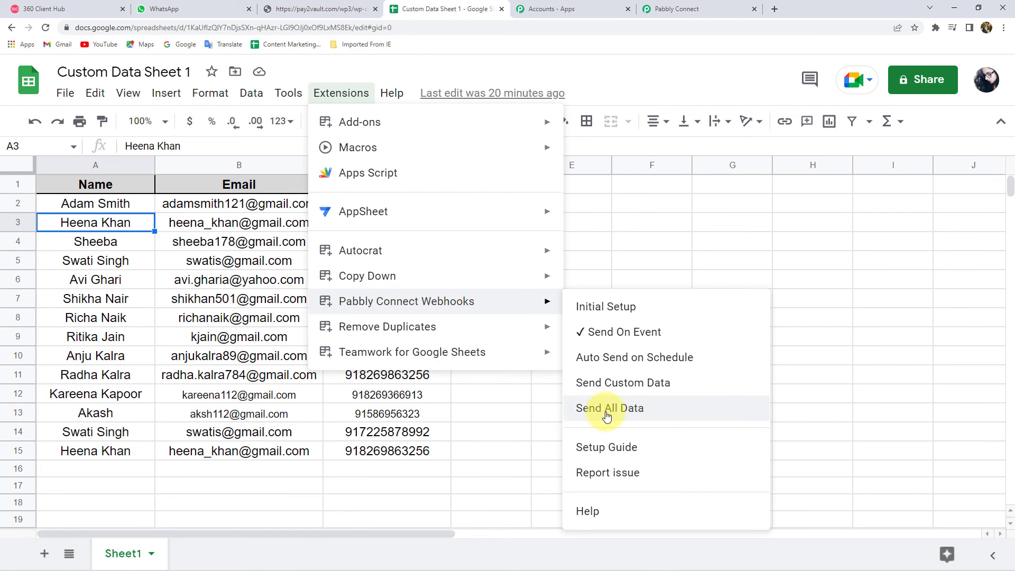
{"action": "left_click", "coordinate": [642, 229]}
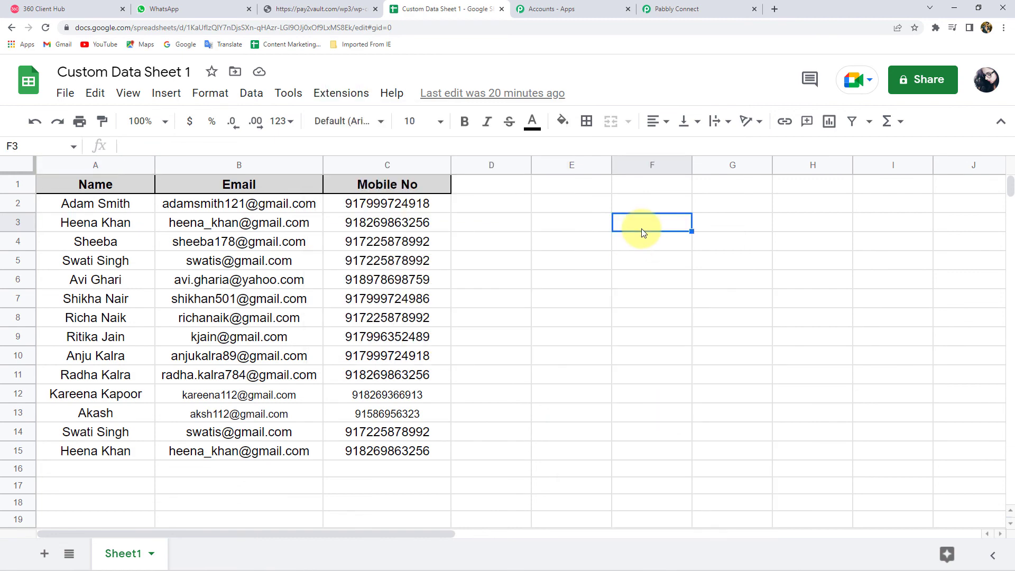
Inspect the recipient name, event date and video in the WhatsApp invitation, and return to the Pabbly Connect workflow
{"action": "left_click", "coordinate": [222, 9]}
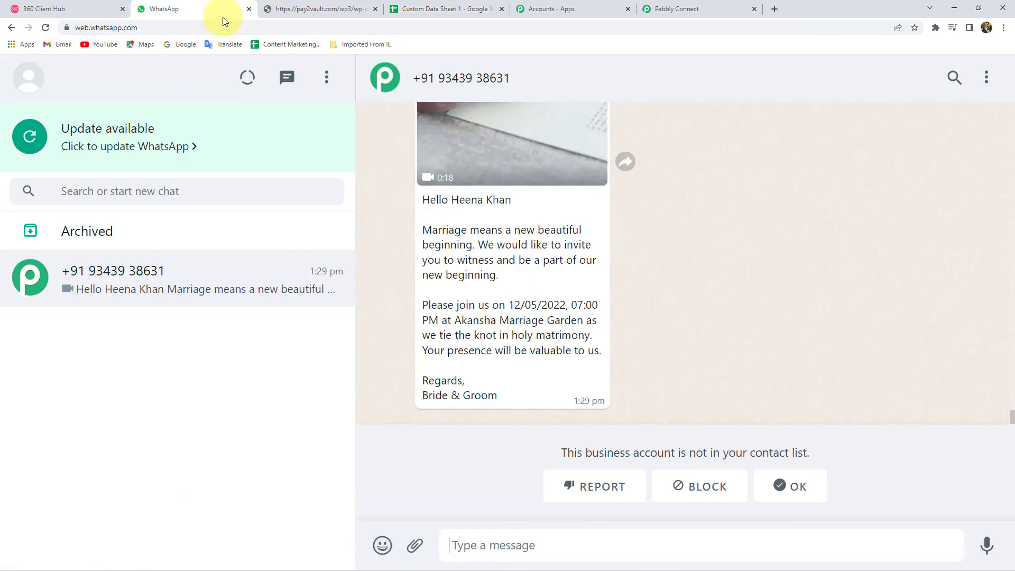
{"action": "scroll", "coordinate": [522, 337], "scroll_direction": "up", "scroll_amount": 3}
{"action": "left_click_drag", "start_coordinate": [451, 359], "coordinate": [512, 360]}
{"action": "scroll", "coordinate": [494, 325], "scroll_direction": "down", "scroll_amount": 3}
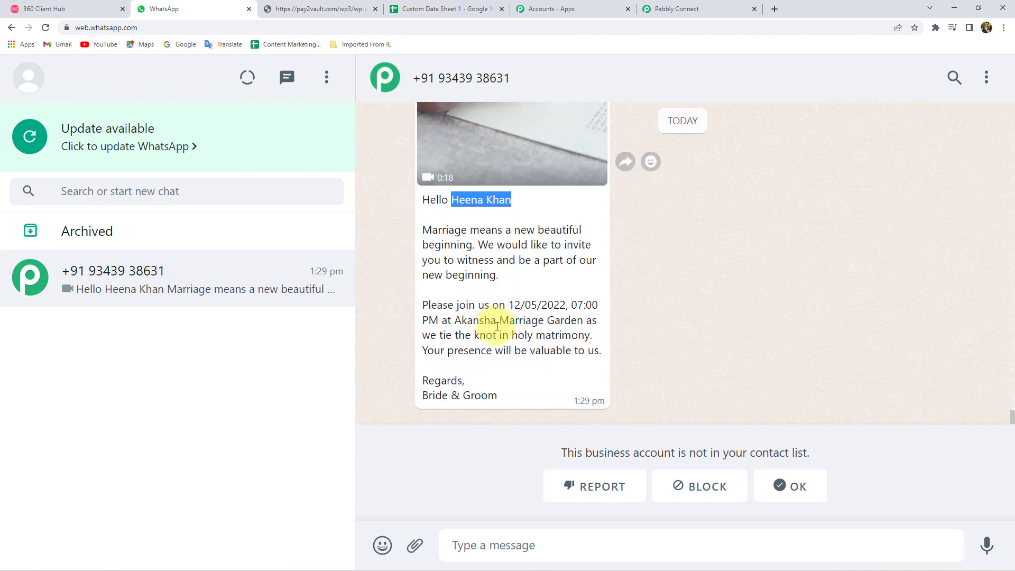
{"action": "left_click_drag", "start_coordinate": [515, 304], "coordinate": [602, 305]}
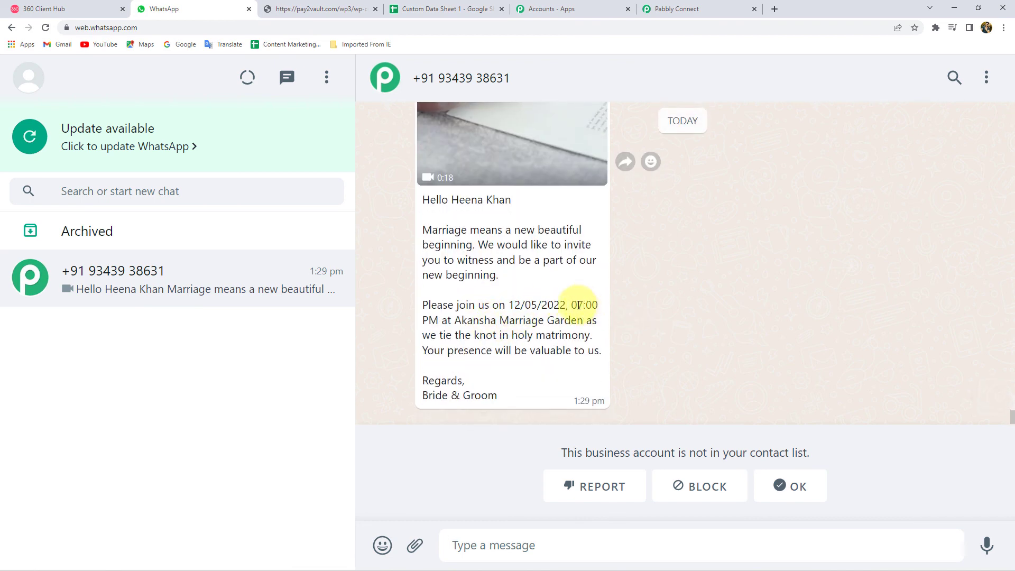
{"action": "scroll", "coordinate": [507, 318], "scroll_direction": "up", "scroll_amount": 4}
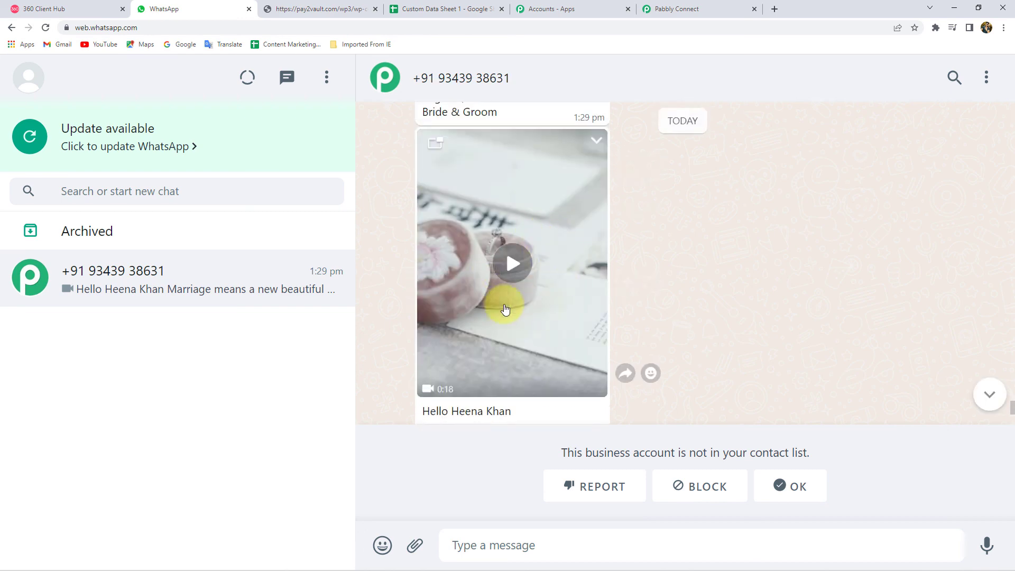
{"action": "scroll", "coordinate": [505, 258], "scroll_direction": "down", "scroll_amount": 4}
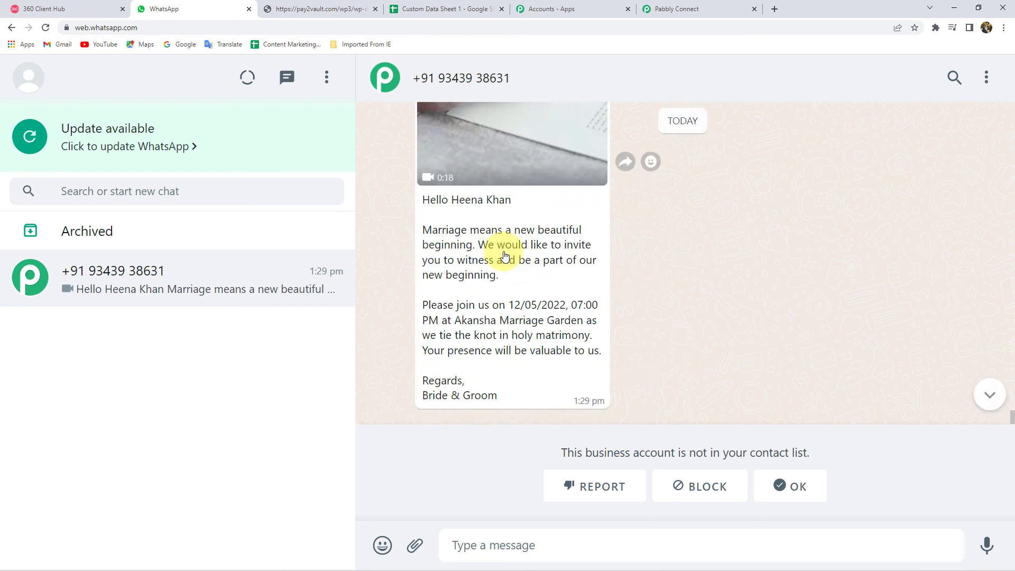
{"action": "left_click", "coordinate": [704, 8]}
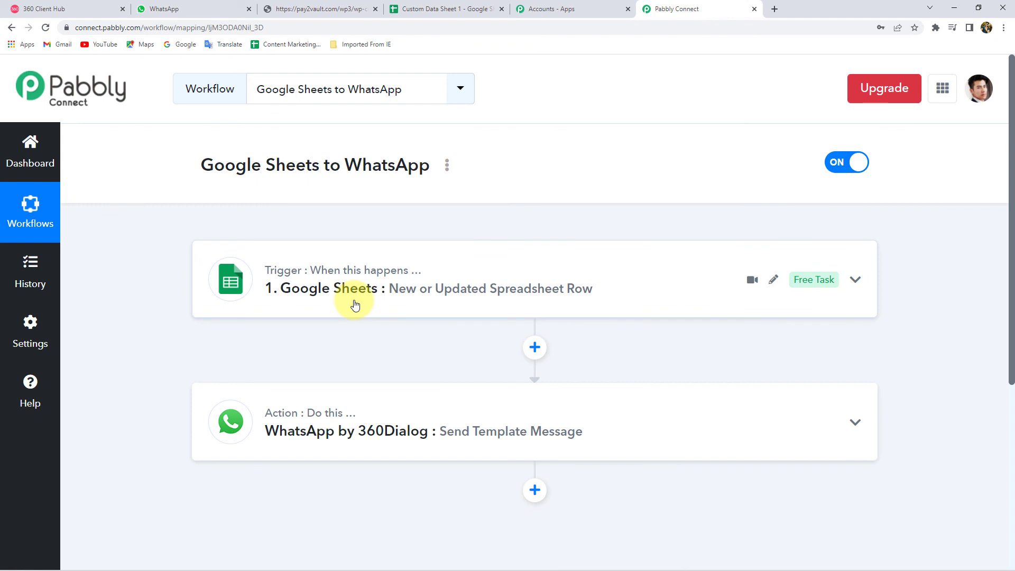